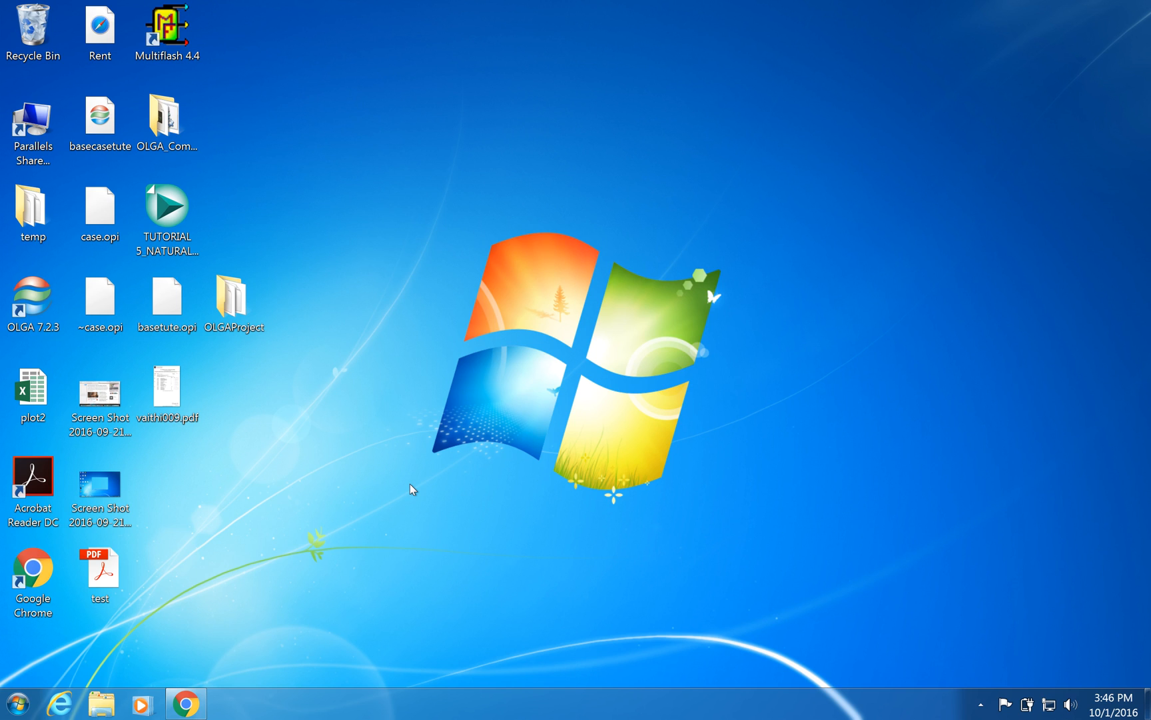
- Launch Aspen HYSYS V8.6
click(18, 703)
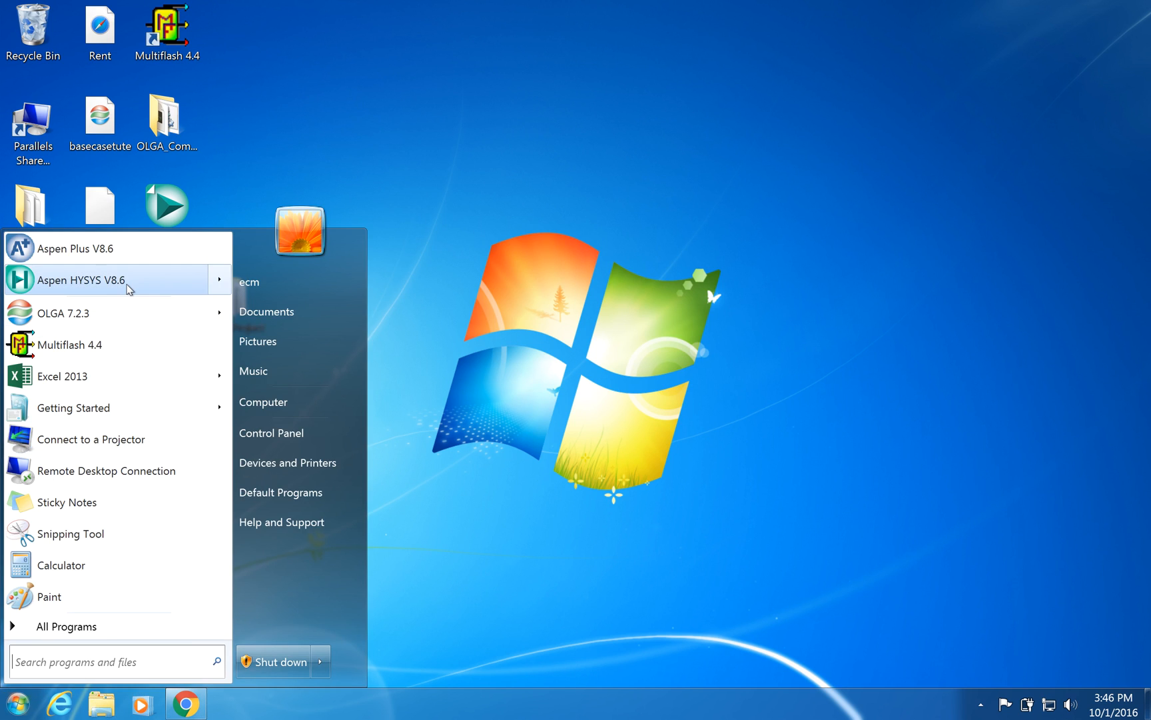
mouse_move(128, 288)
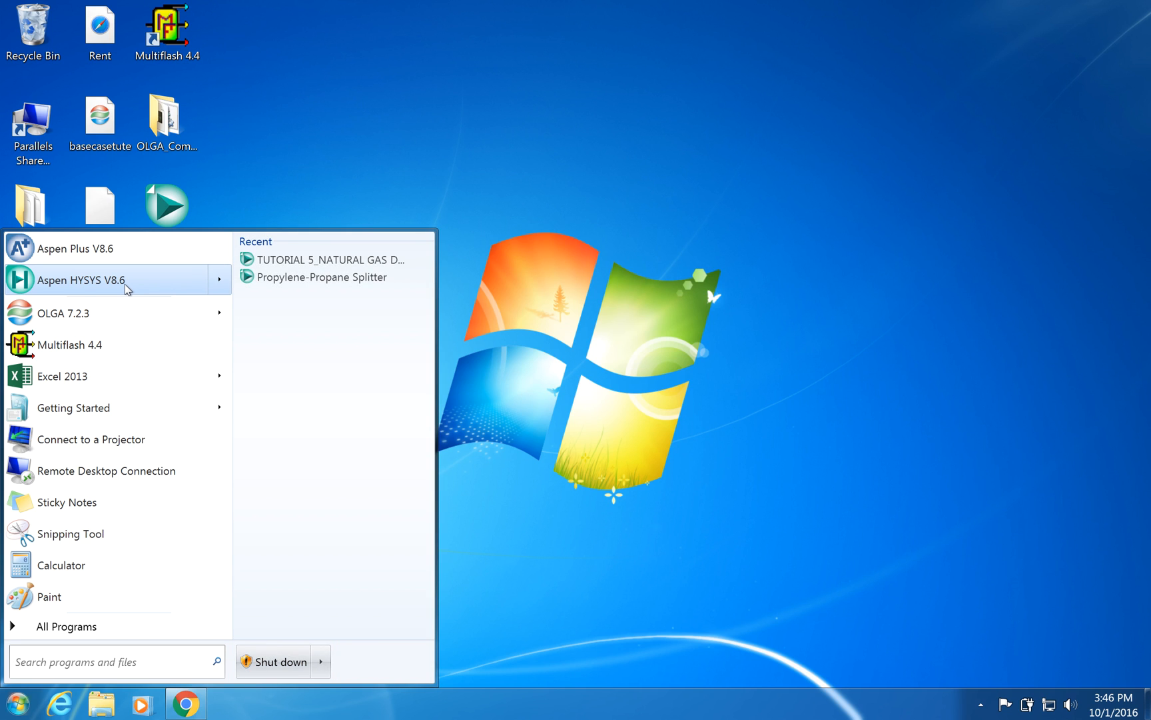
click(125, 284)
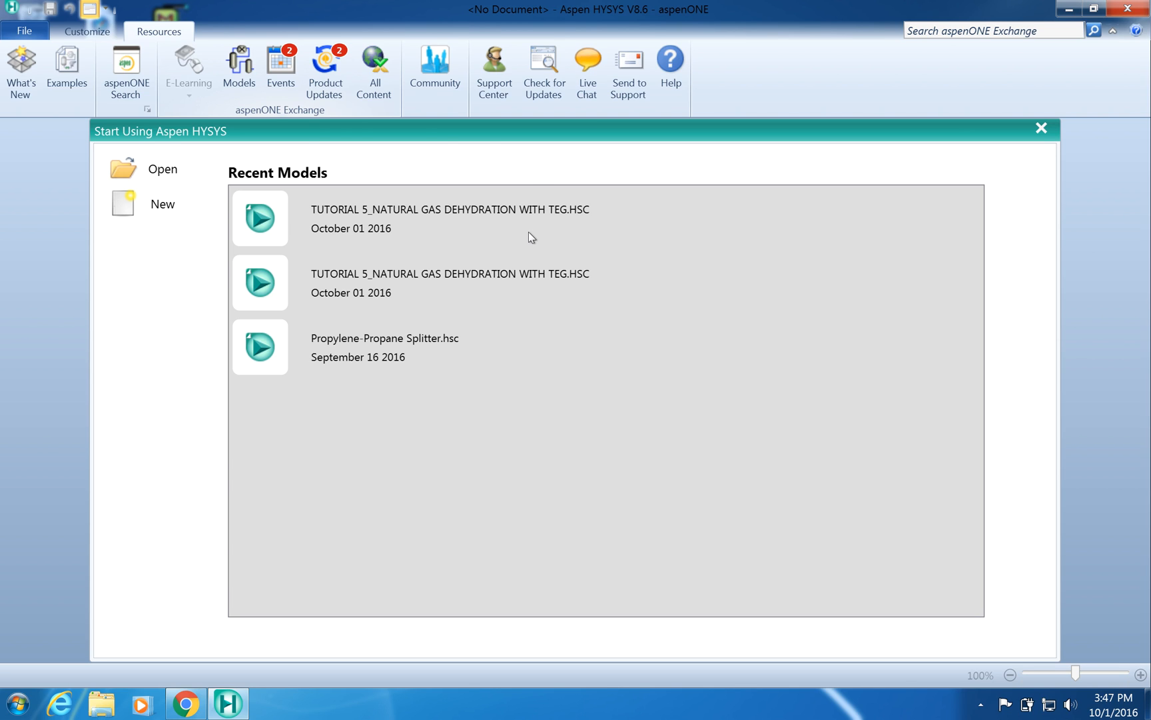
- Start a new case and add a new component list
click(163, 210)
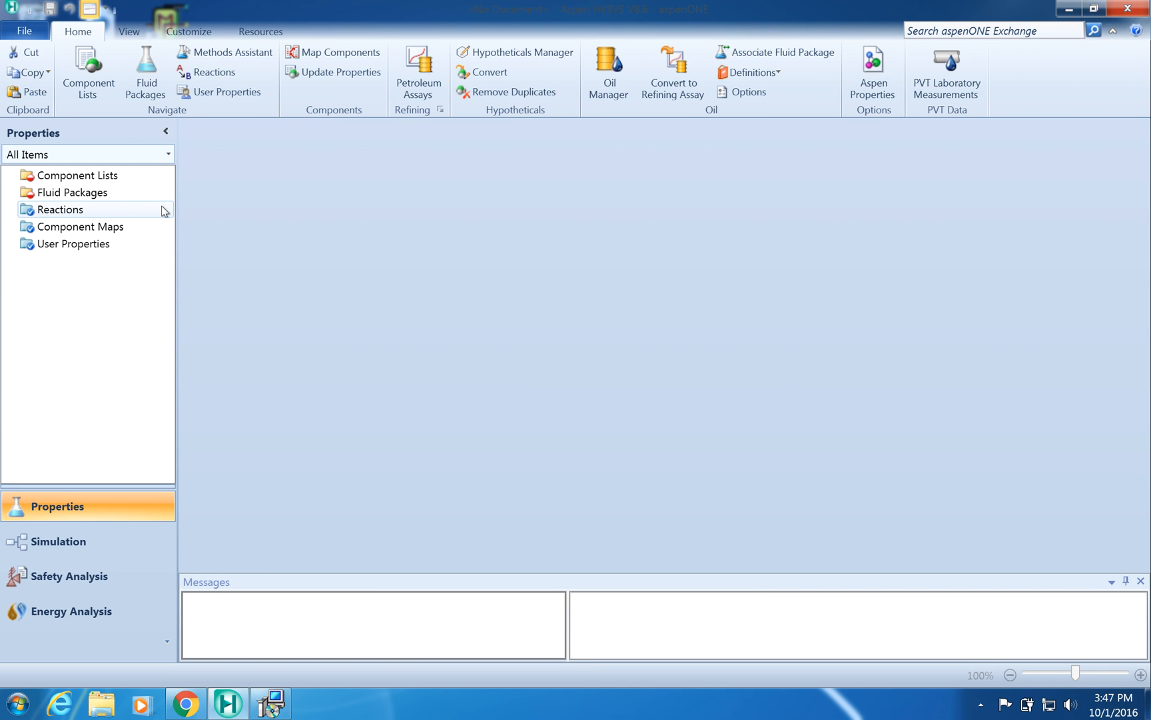
click(163, 210)
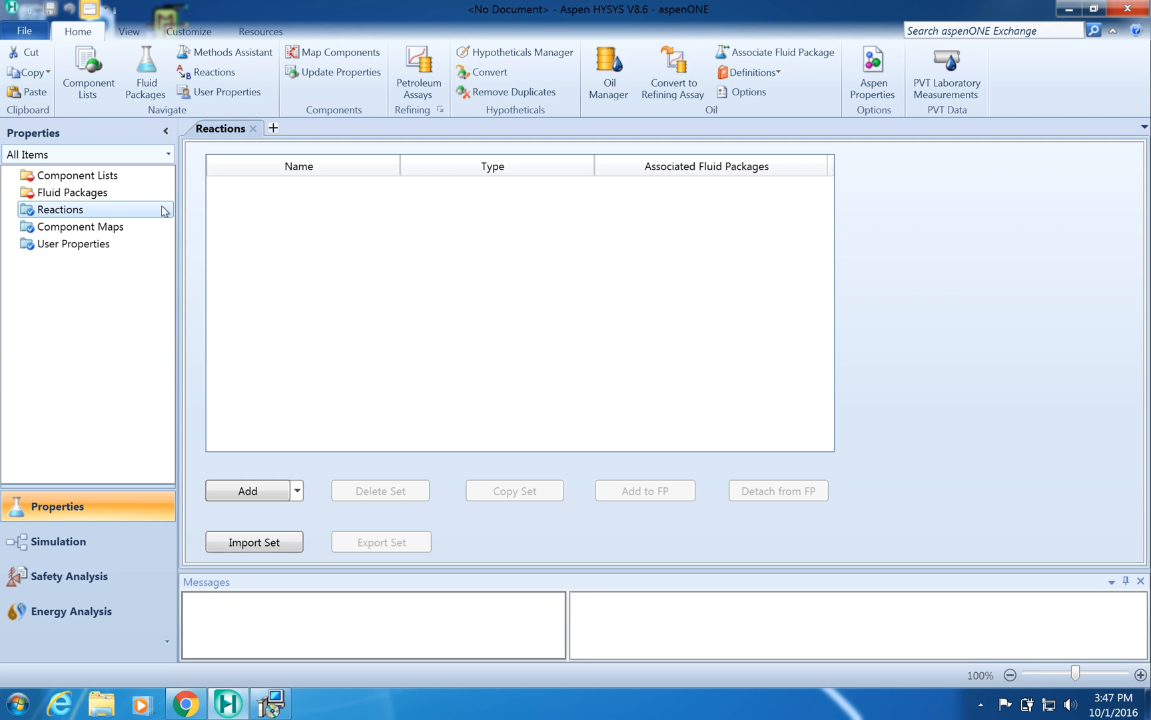
click(97, 179)
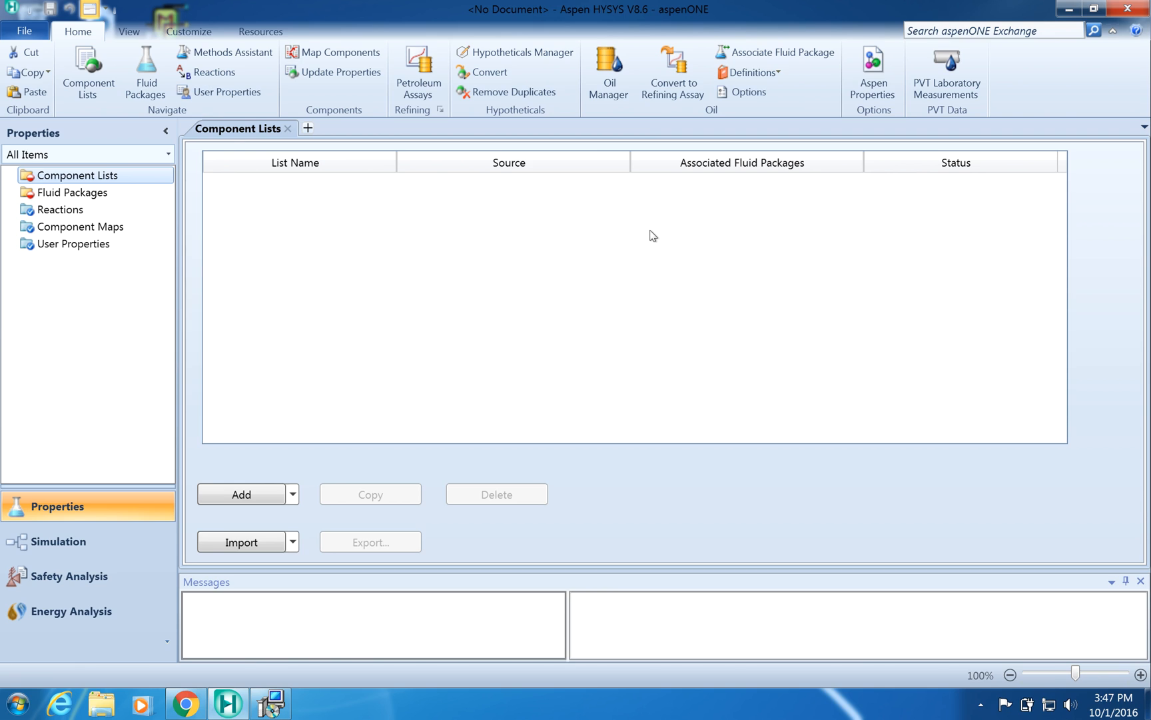
click(242, 498)
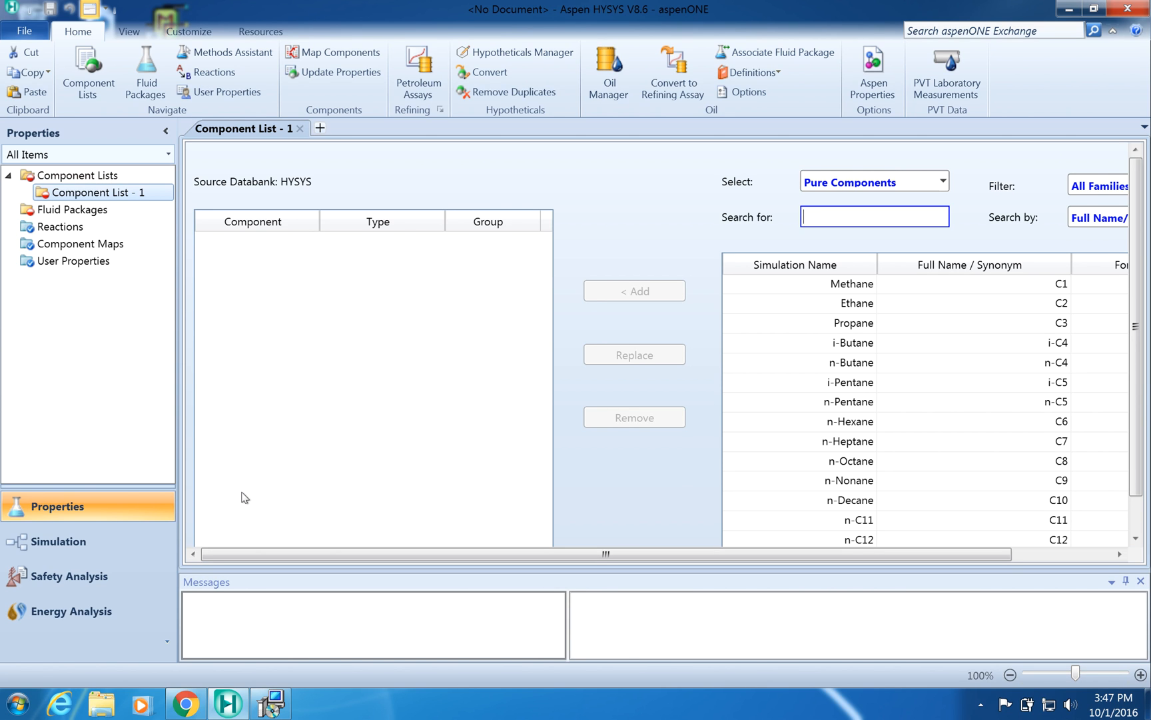
- Add Methane and Ethane to the component list
click(852, 282)
click(617, 293)
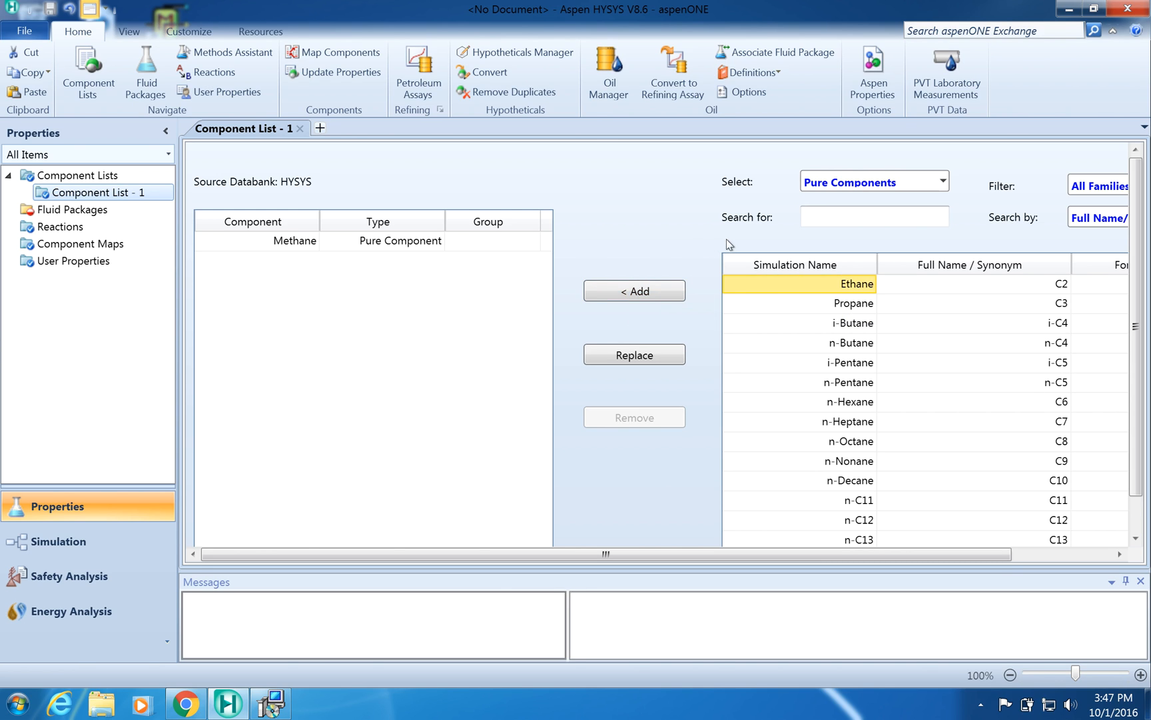
click(838, 284)
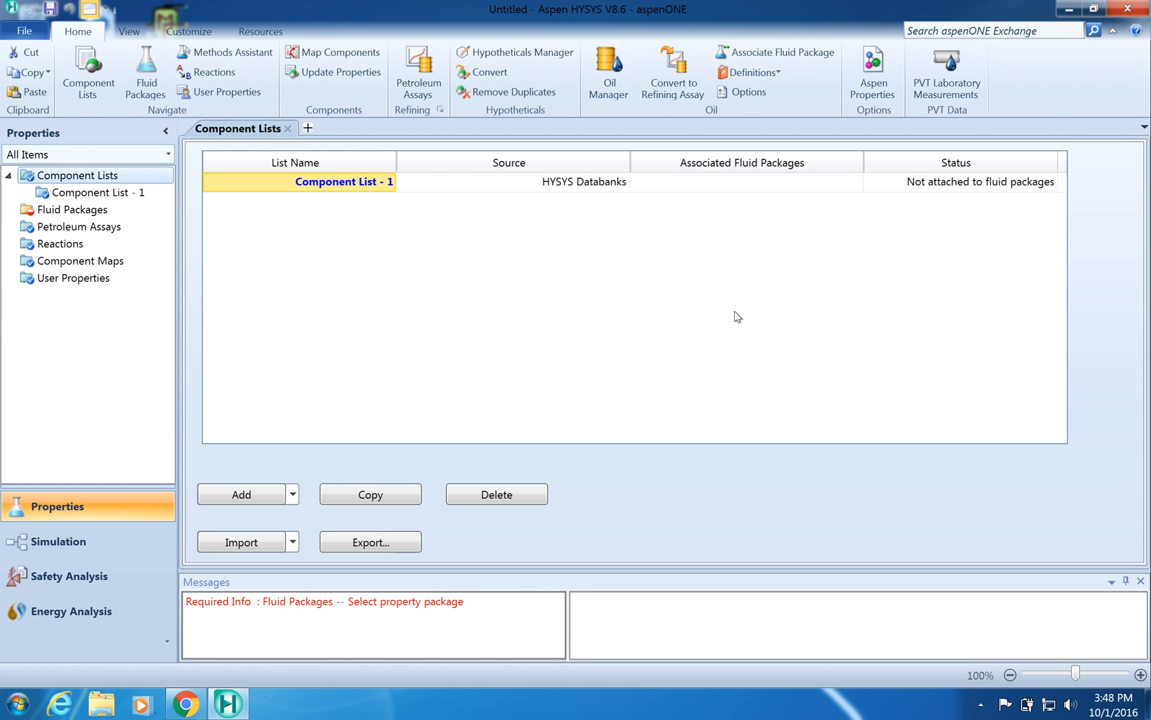
- Reopen Component List - 1, search for "h" and add H2O
click(120, 196)
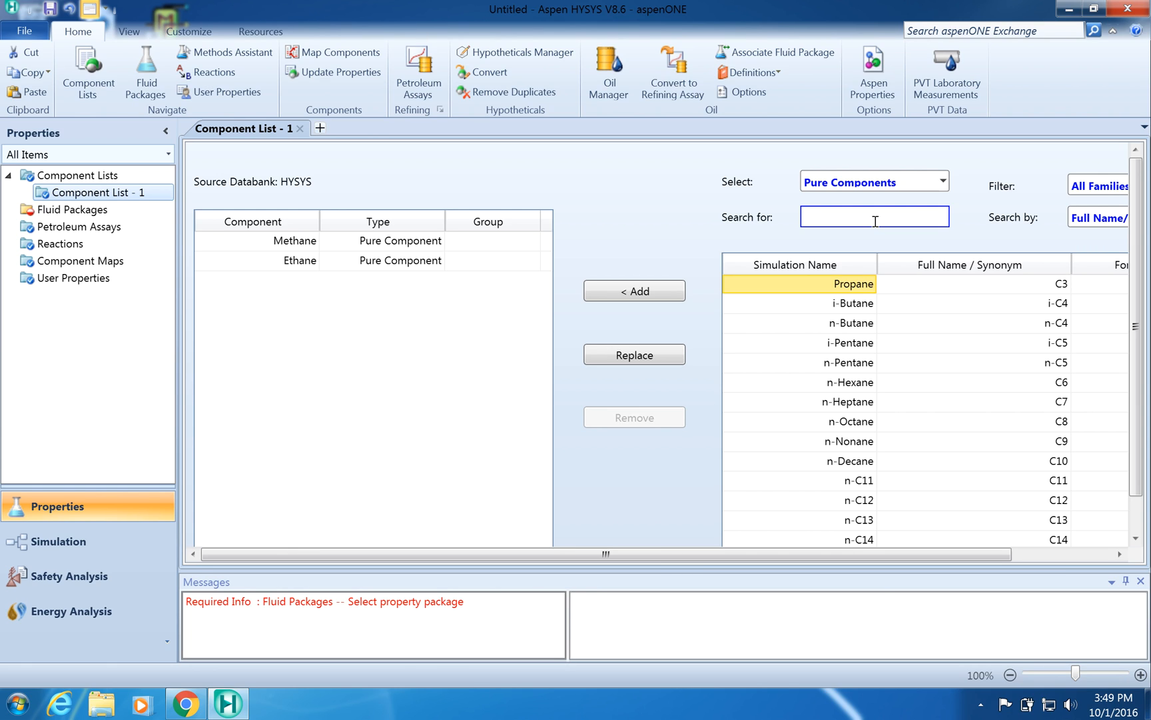
text(h)
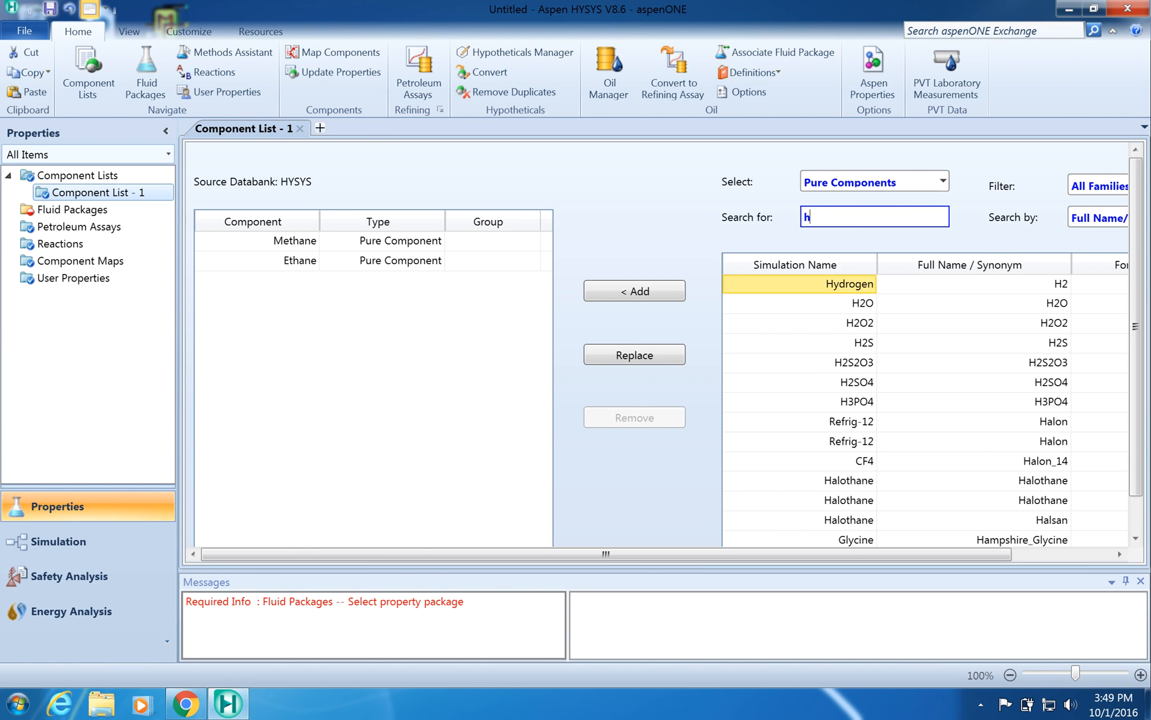
double_click(848, 304)
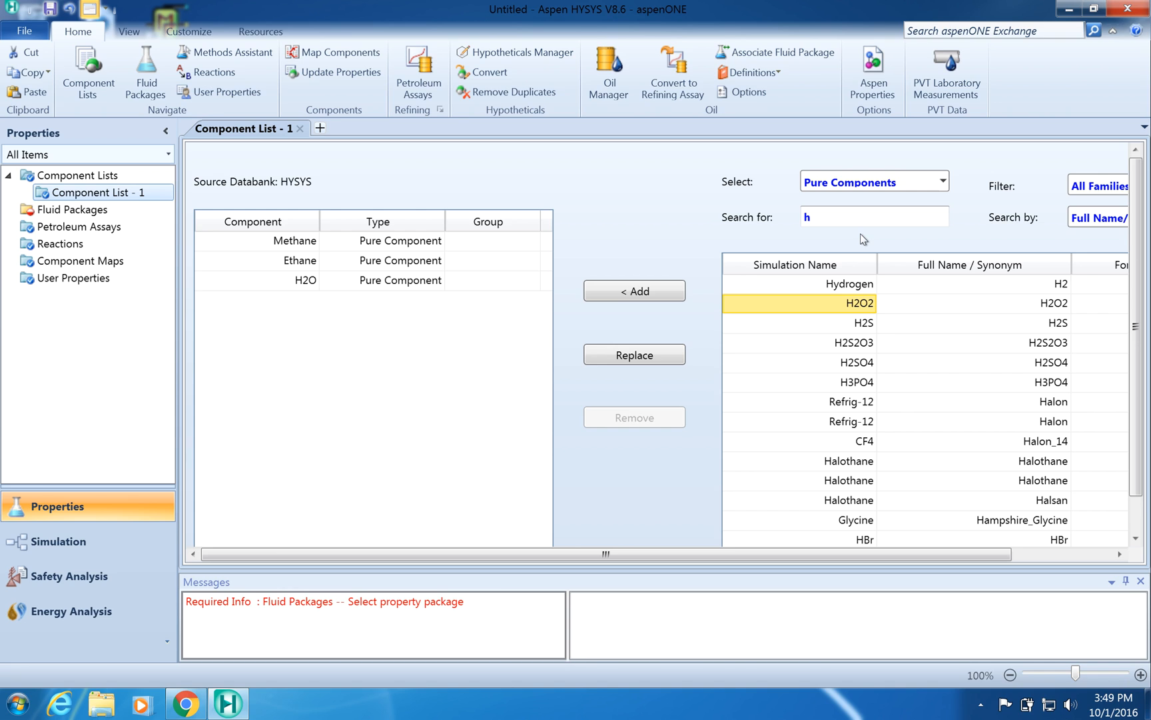
- Search for "teg" and add TEGlycol to the component list
click(843, 220)
text(teg)
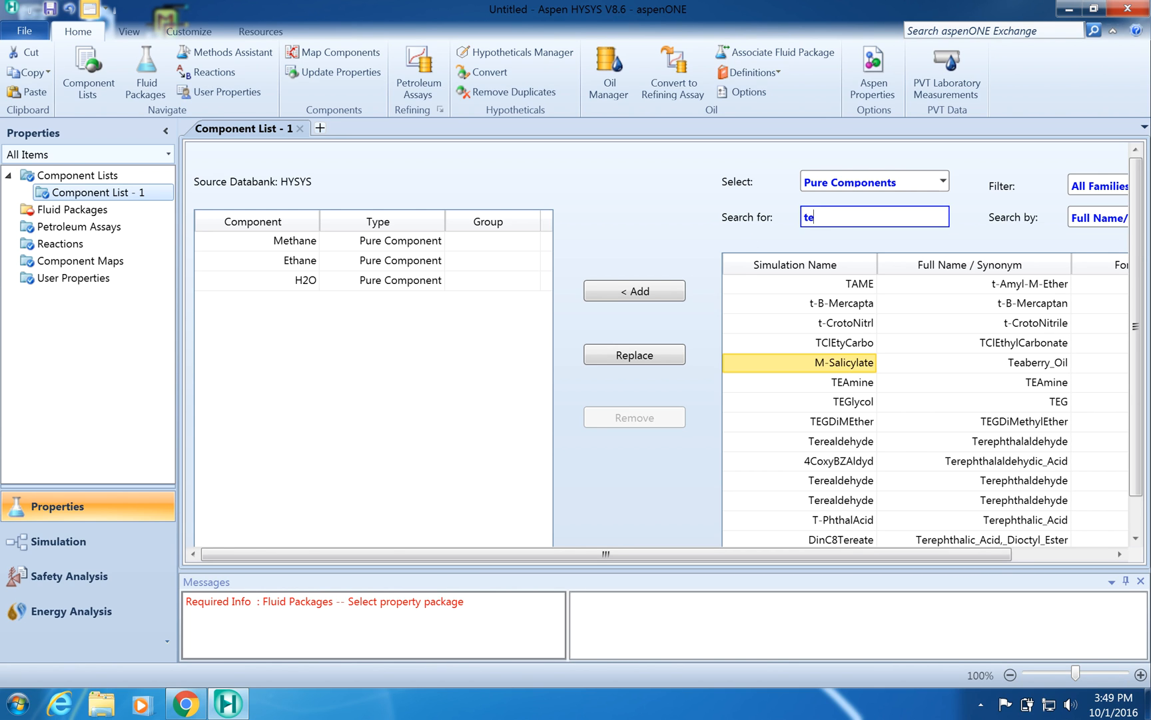
double_click(857, 283)
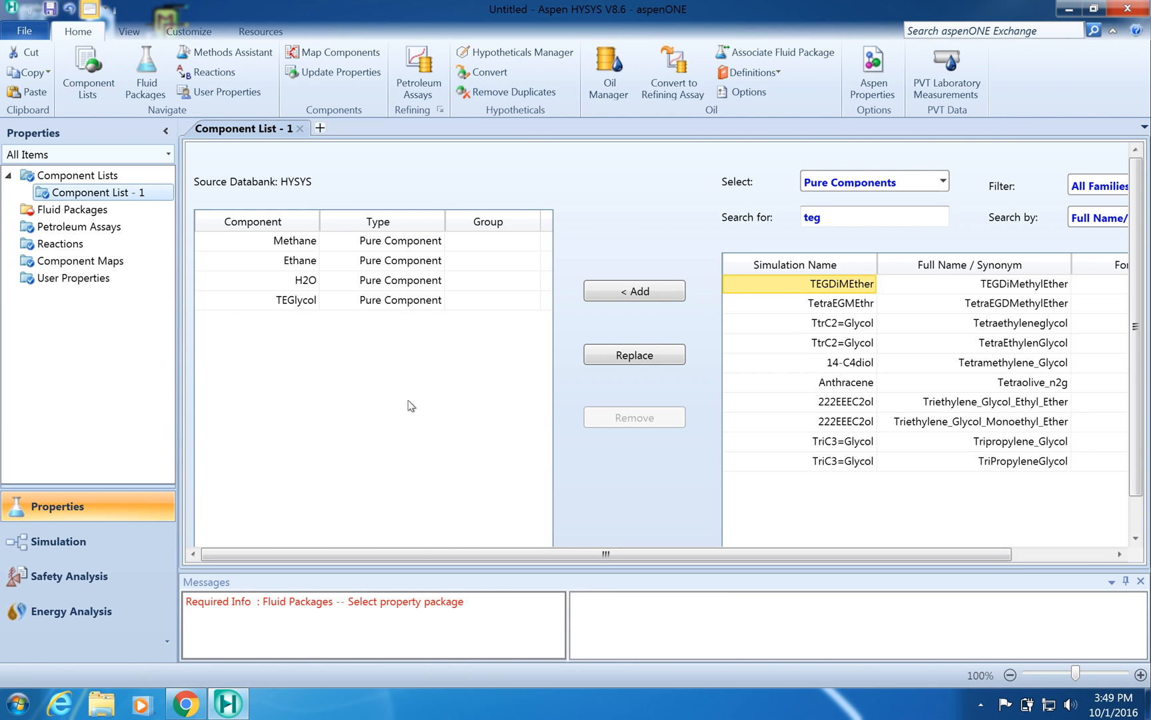
- Add a fluid package using the Peng-Robinson property package
scroll(406, 401, down, 1)
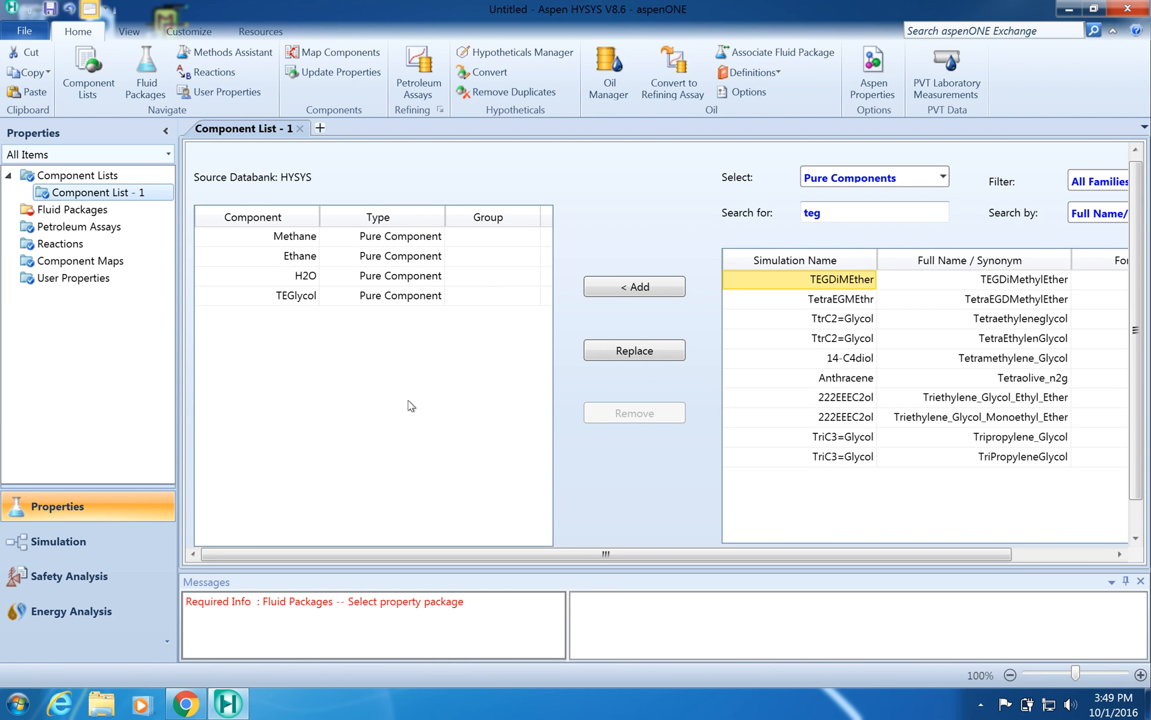
click(72, 210)
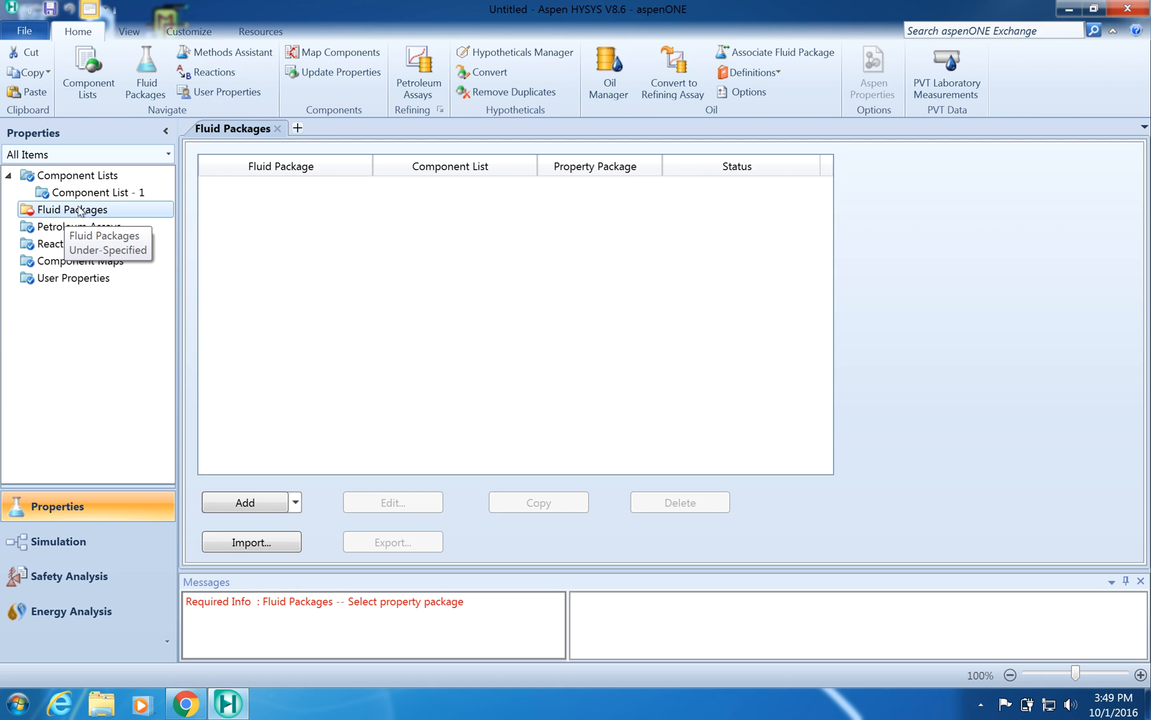
click(254, 511)
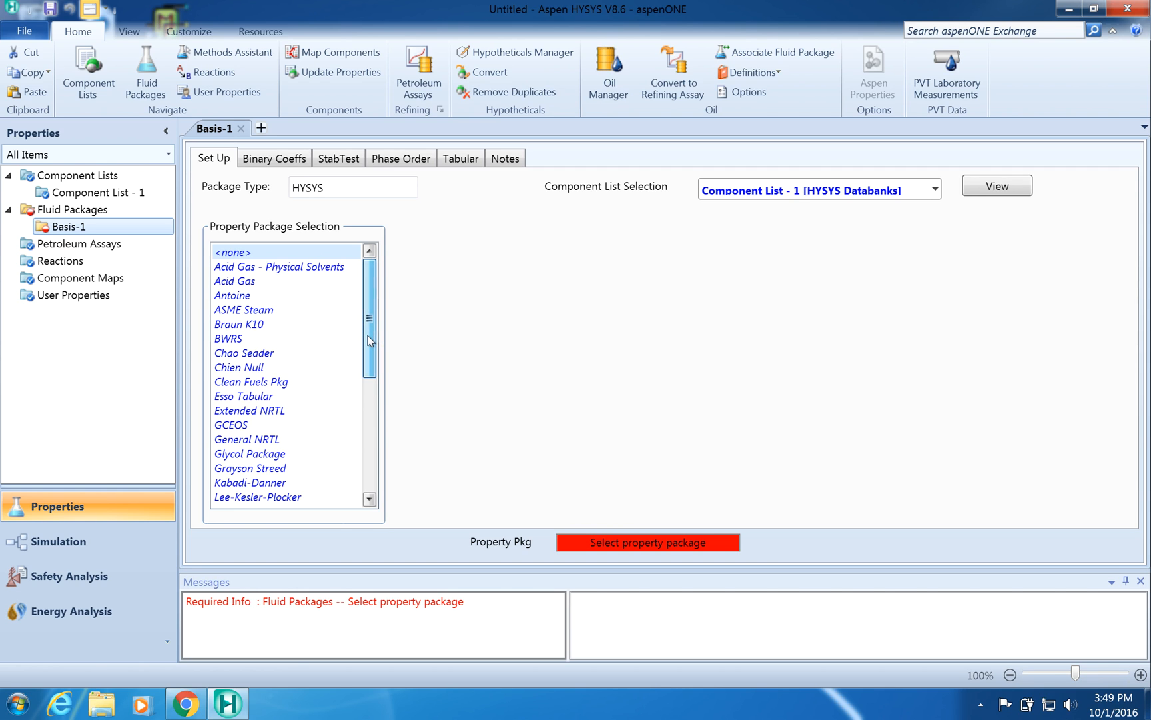
drag(369, 341, 374, 437)
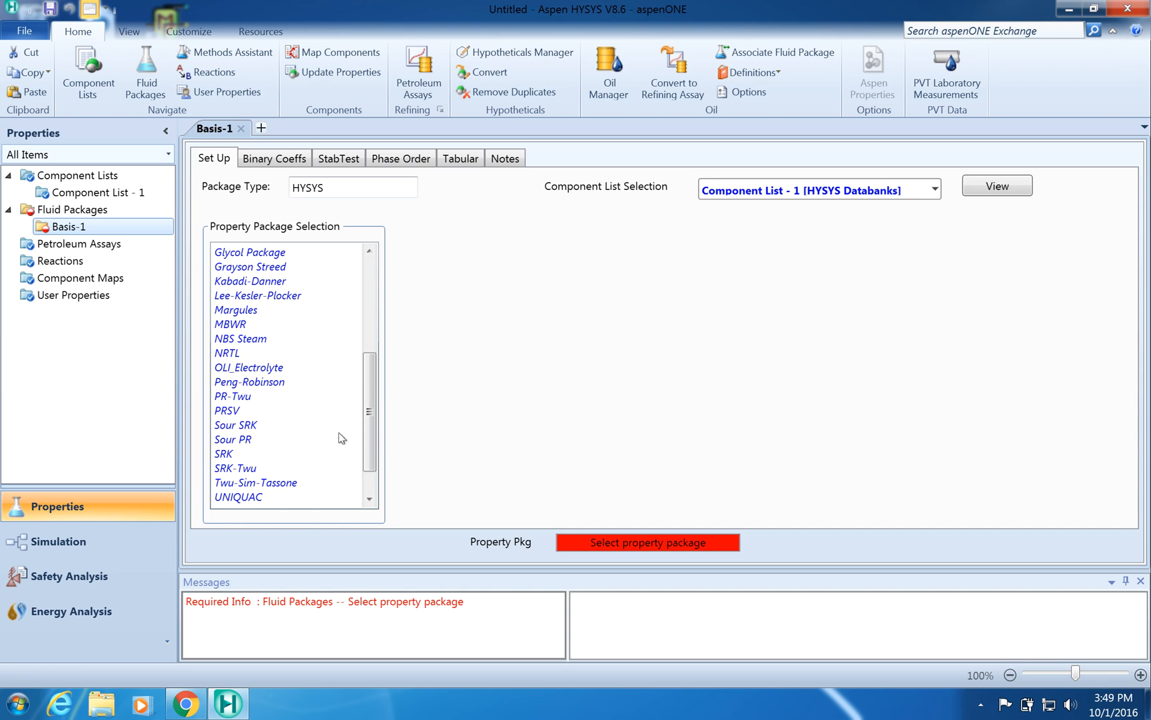
click(280, 382)
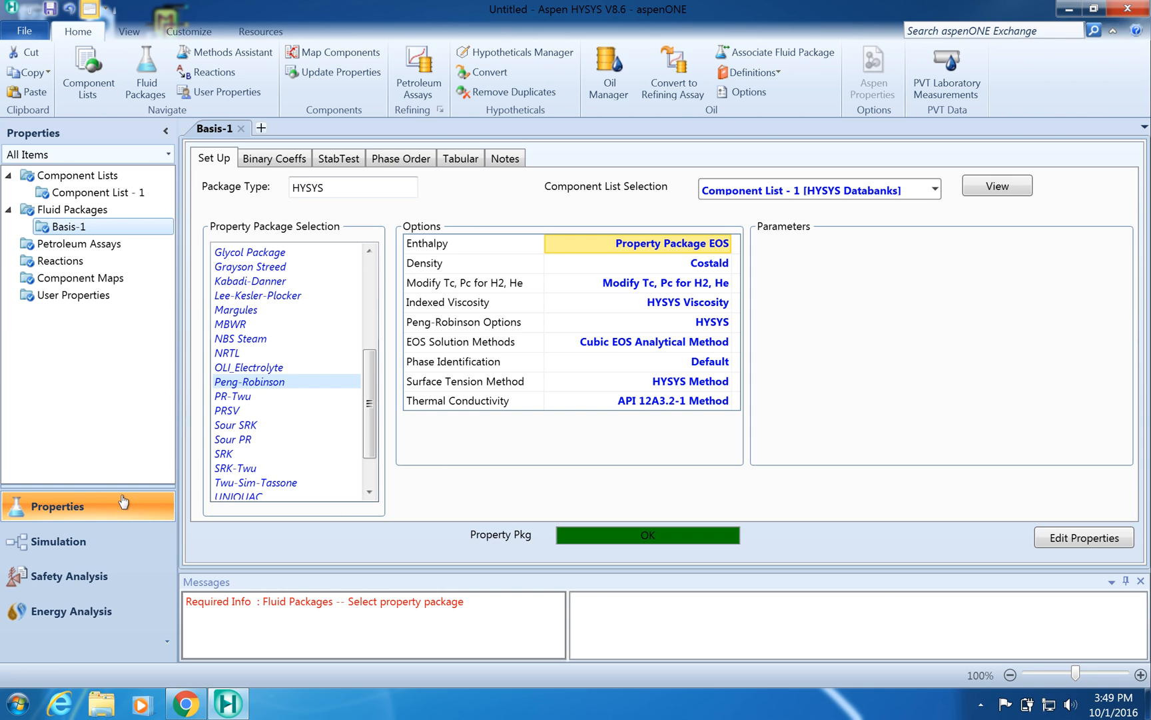
- Switch to the Simulation environment and move the object palette beside the flowsheet
click(80, 545)
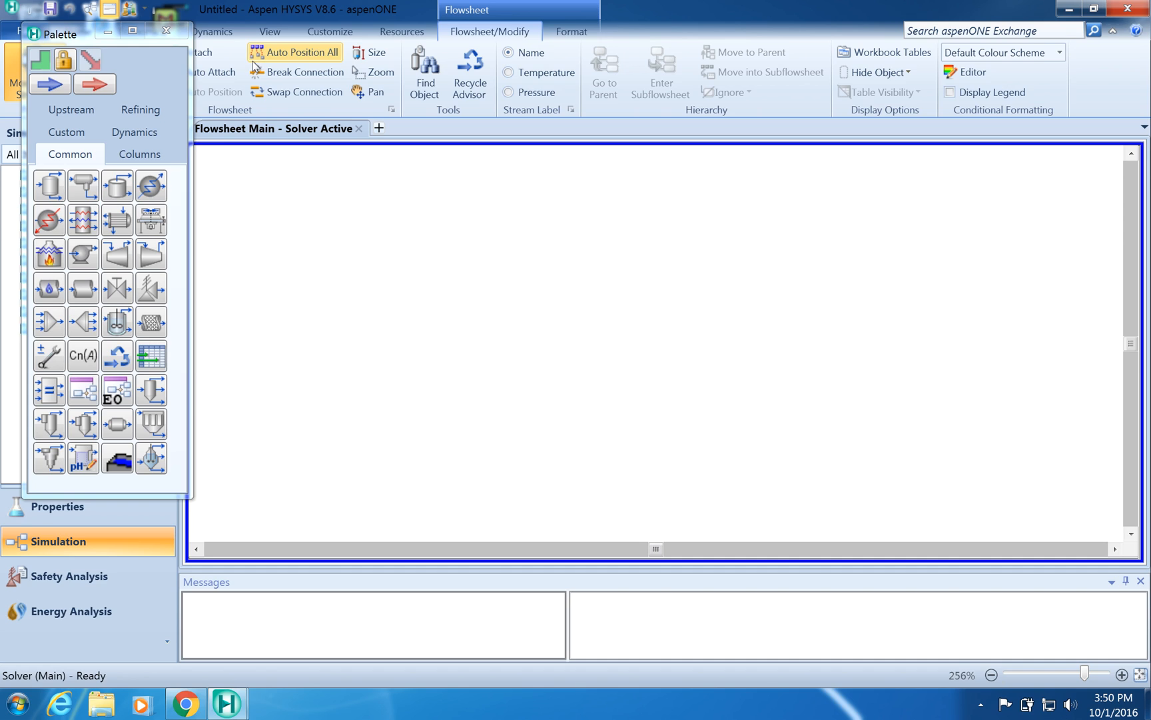
click(65, 37)
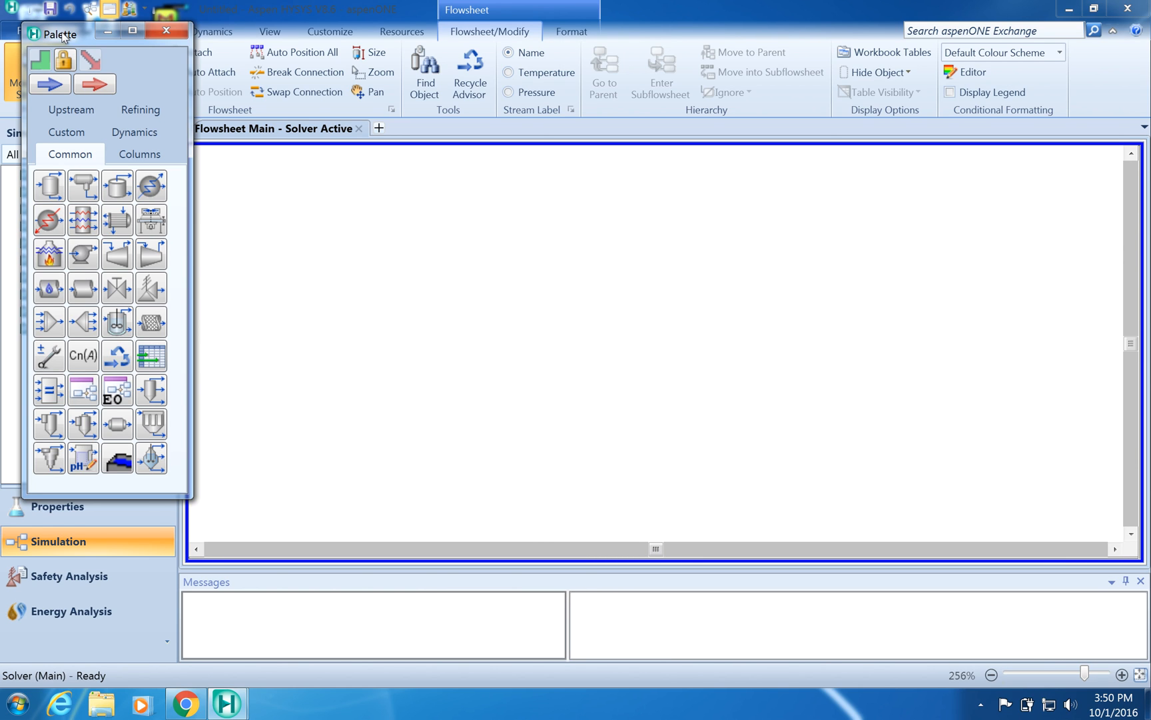
drag(65, 37, 1017, 159)
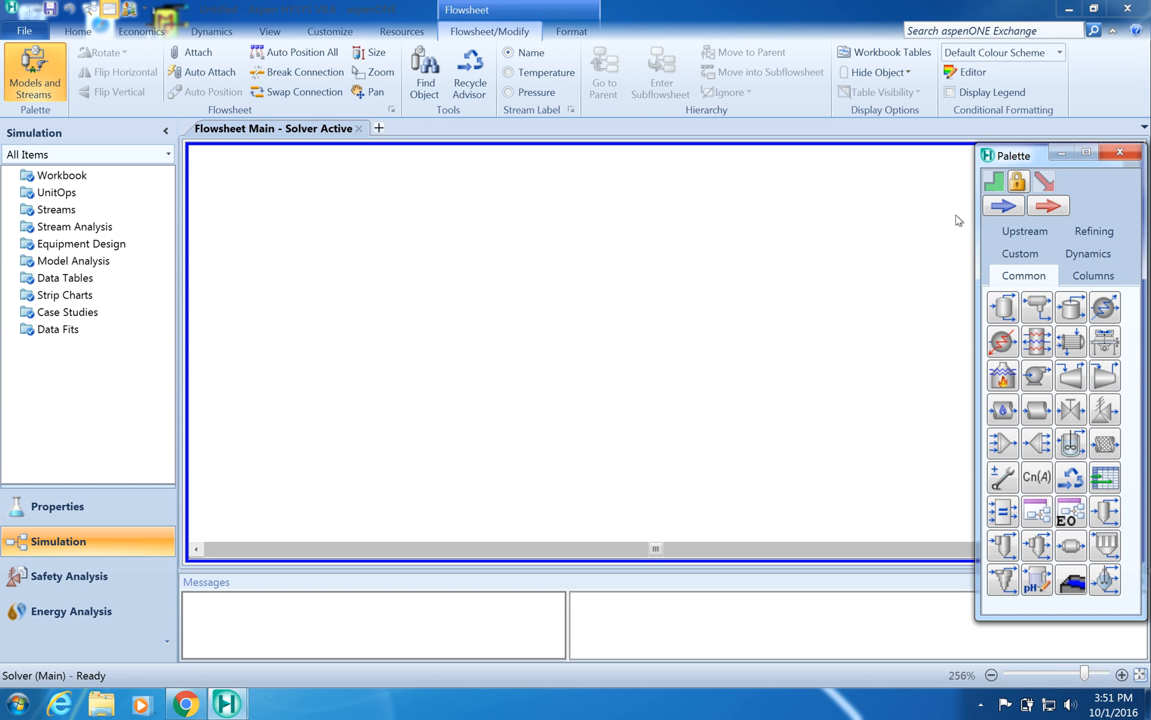
- Place a separator on the flowsheet and close its property window
double_click(1008, 316)
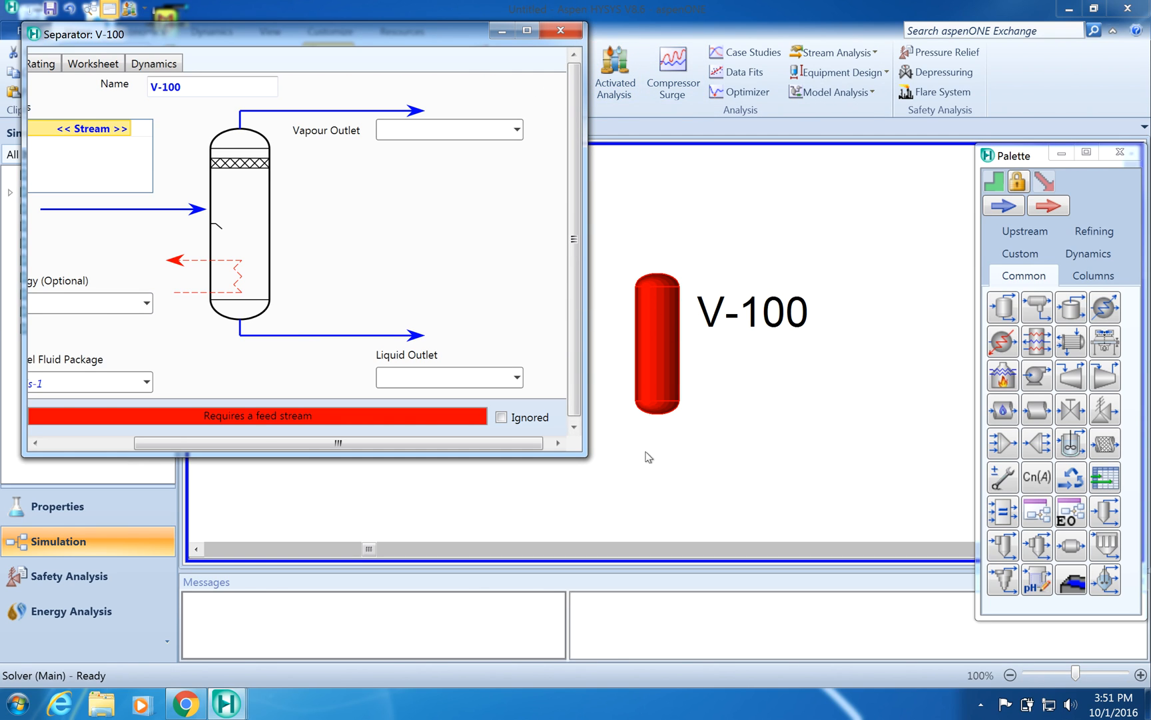
click(560, 31)
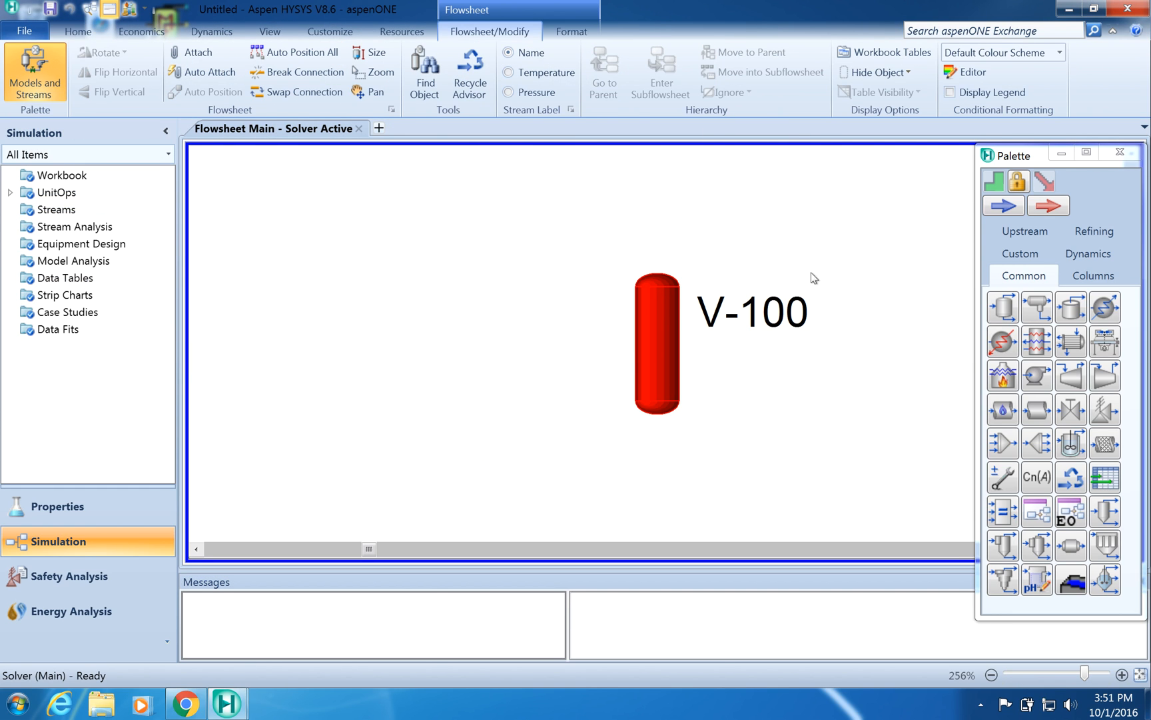
- Set the V-100 label's font size to 5
mouse_move(754, 311)
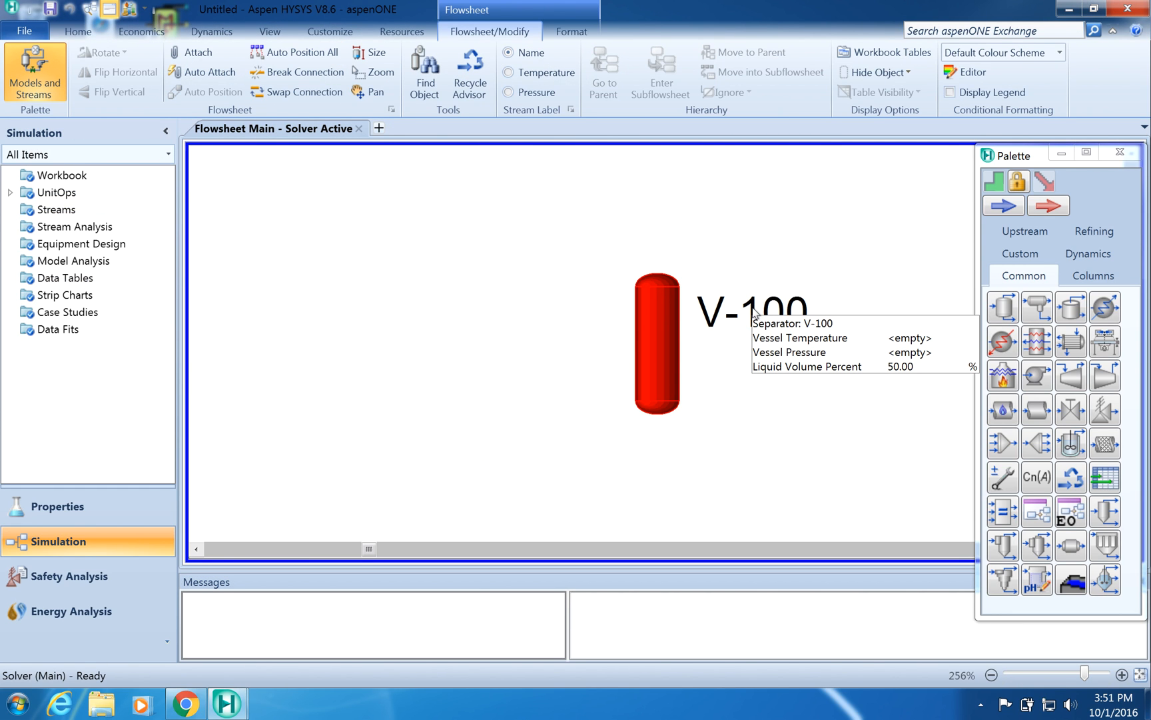
click(574, 33)
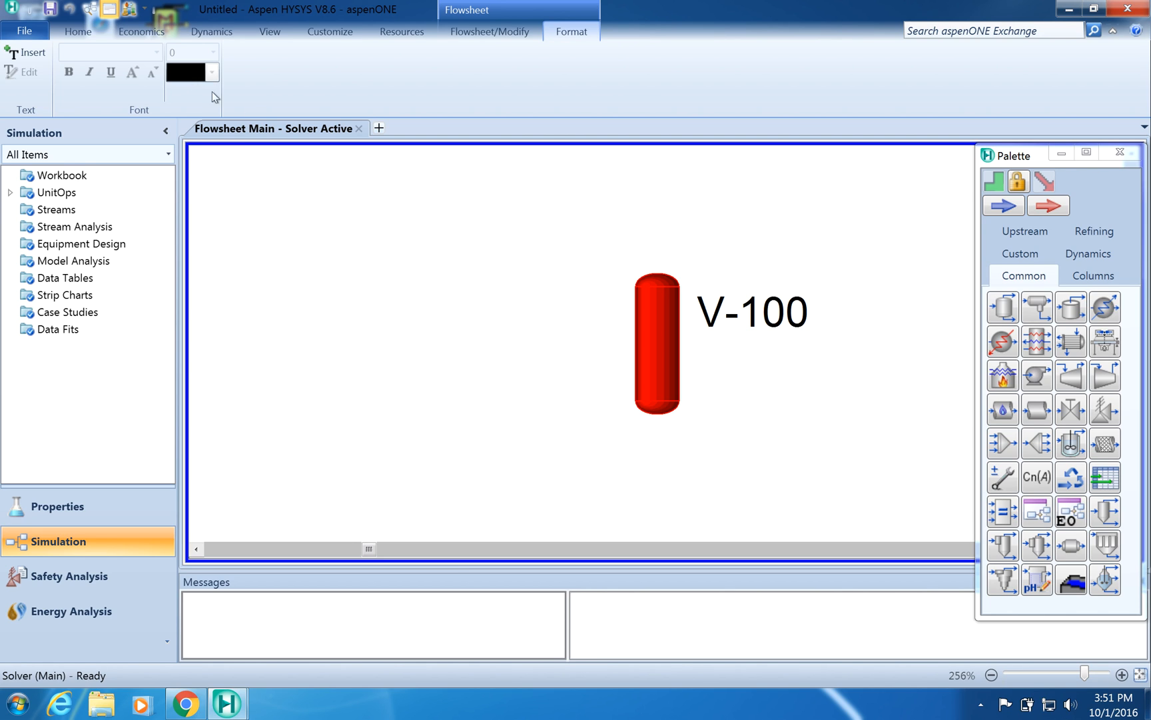
click(778, 315)
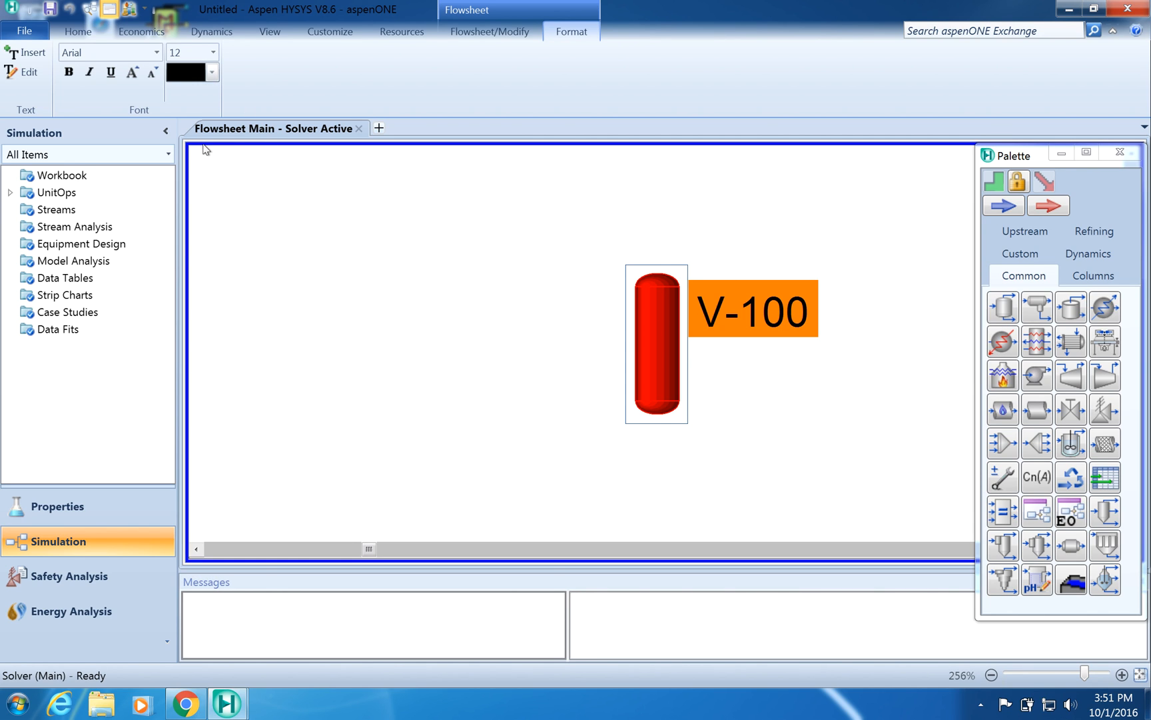
click(213, 53)
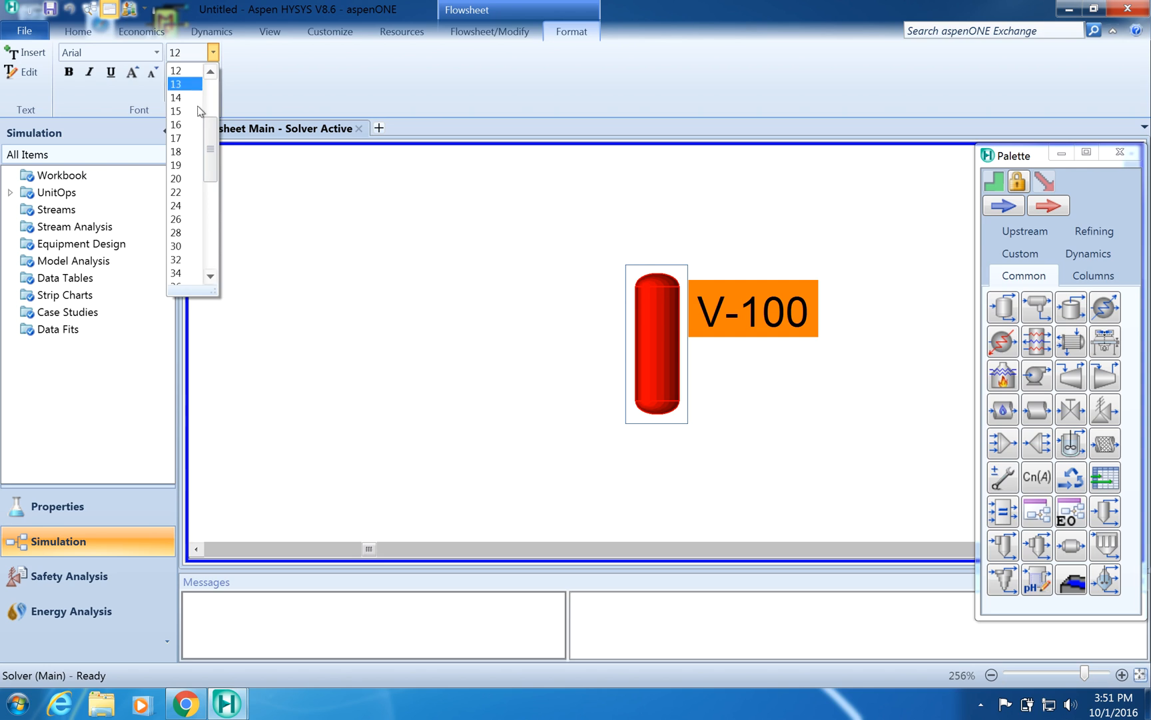
drag(210, 152, 210, 120)
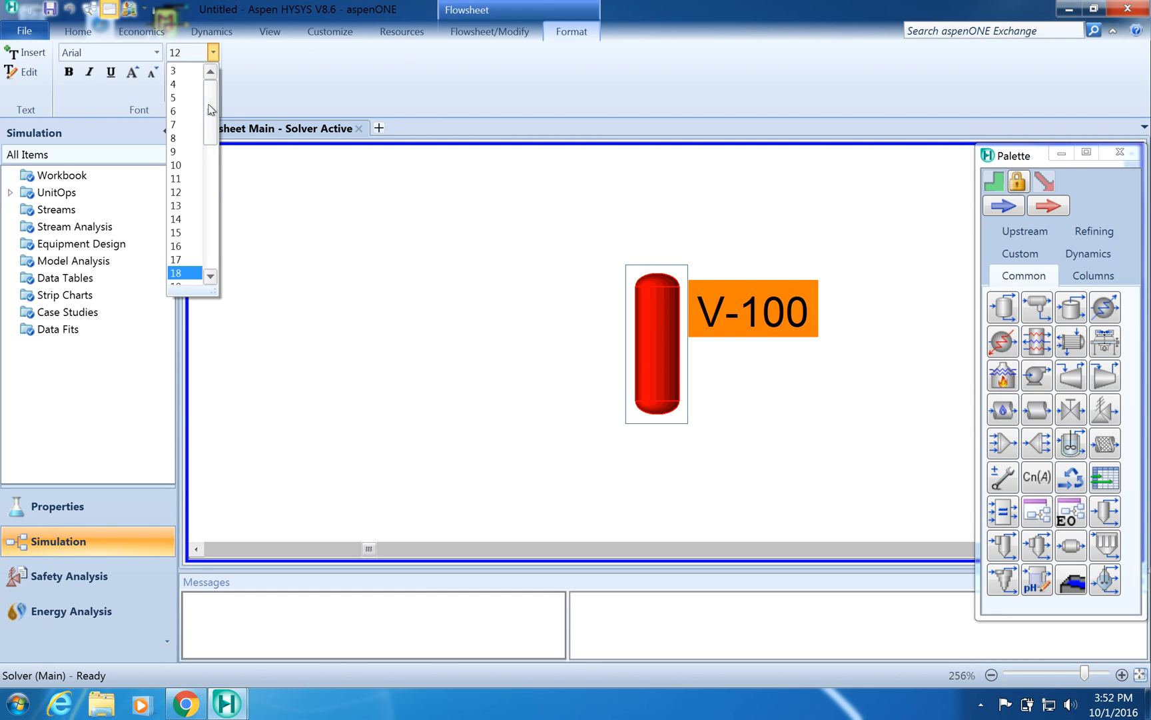
click(180, 98)
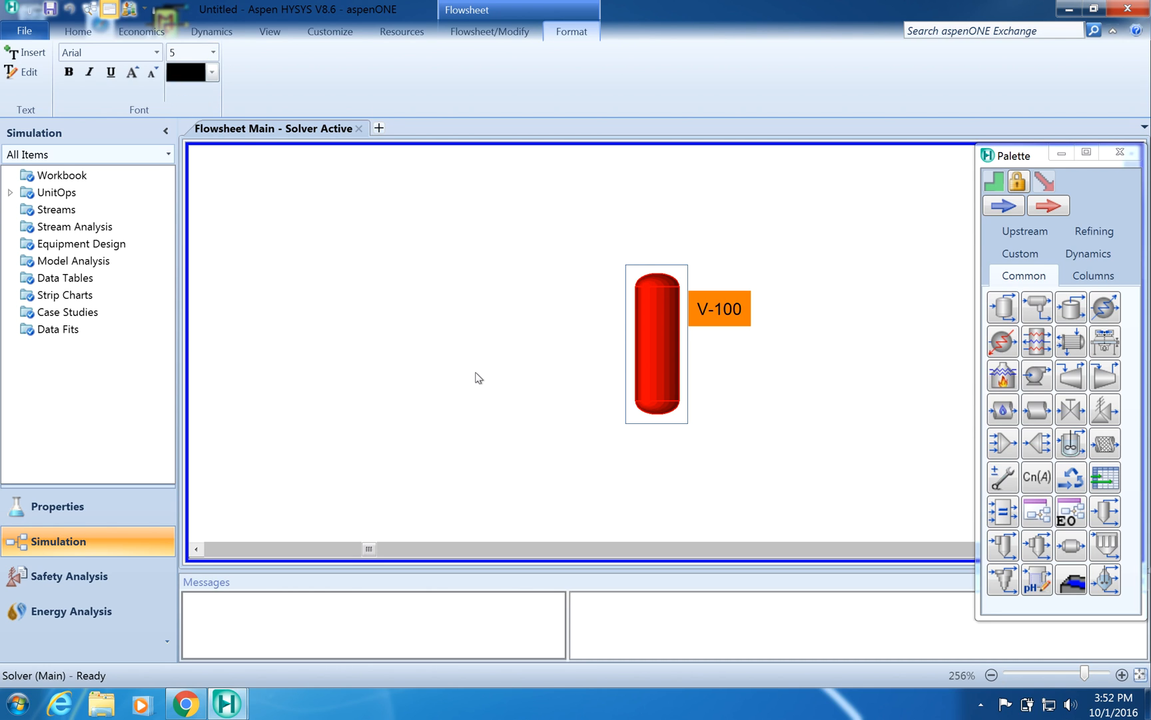
click(475, 328)
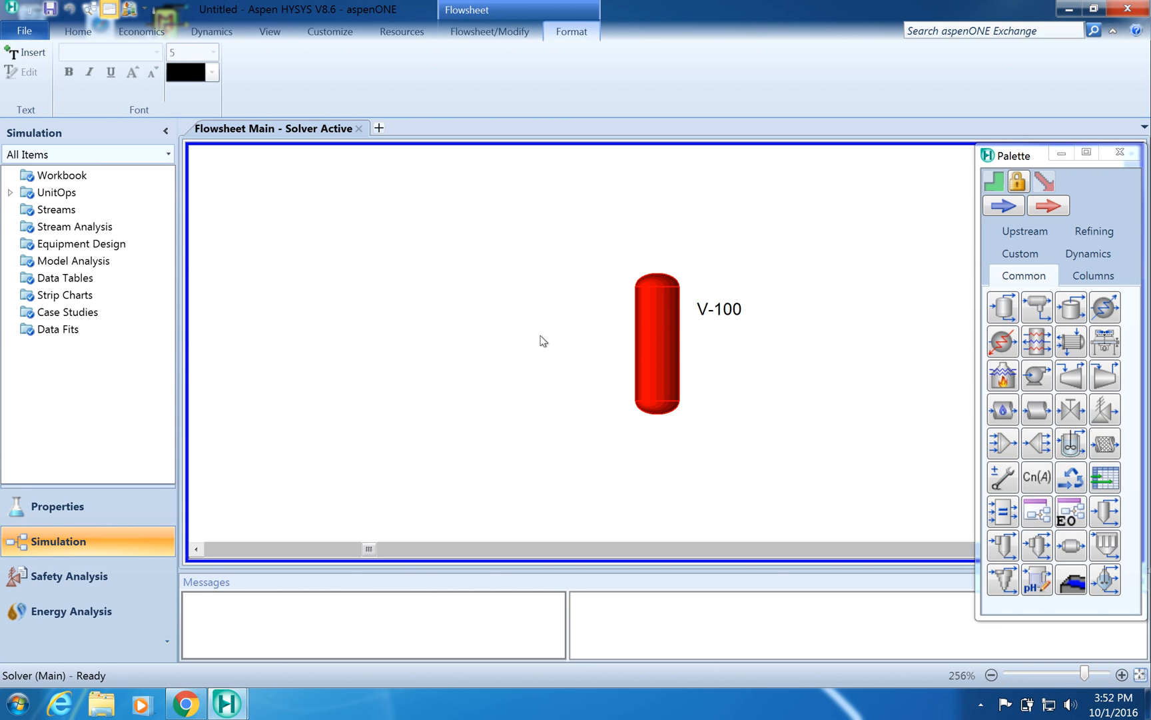
- Add a material stream to the flowsheet and close its property window
double_click(1004, 207)
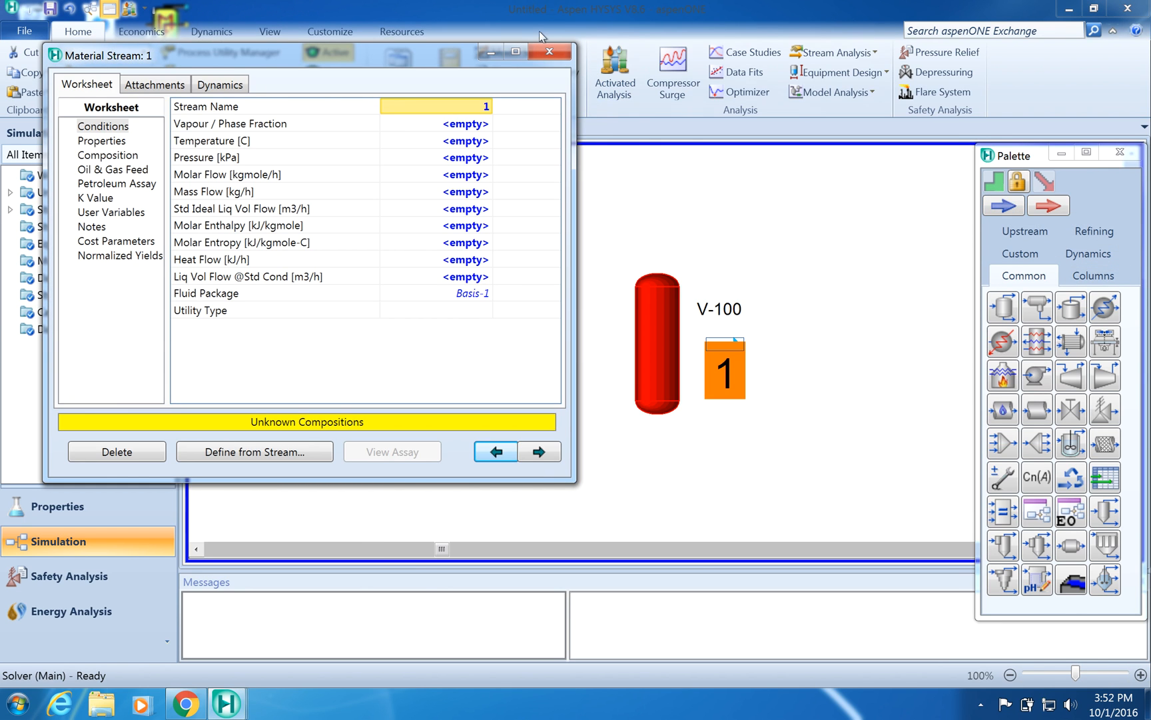
click(549, 53)
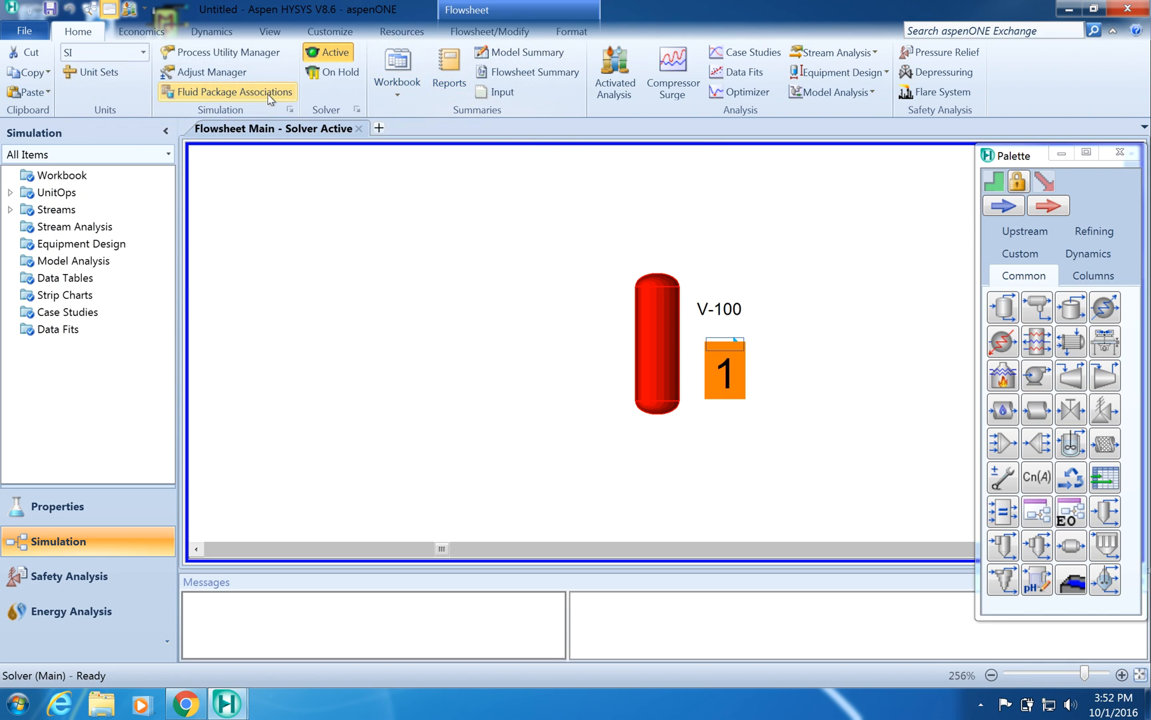
- Set stream 1's label font size to 5 and move the stream to the left of the separator
click(575, 31)
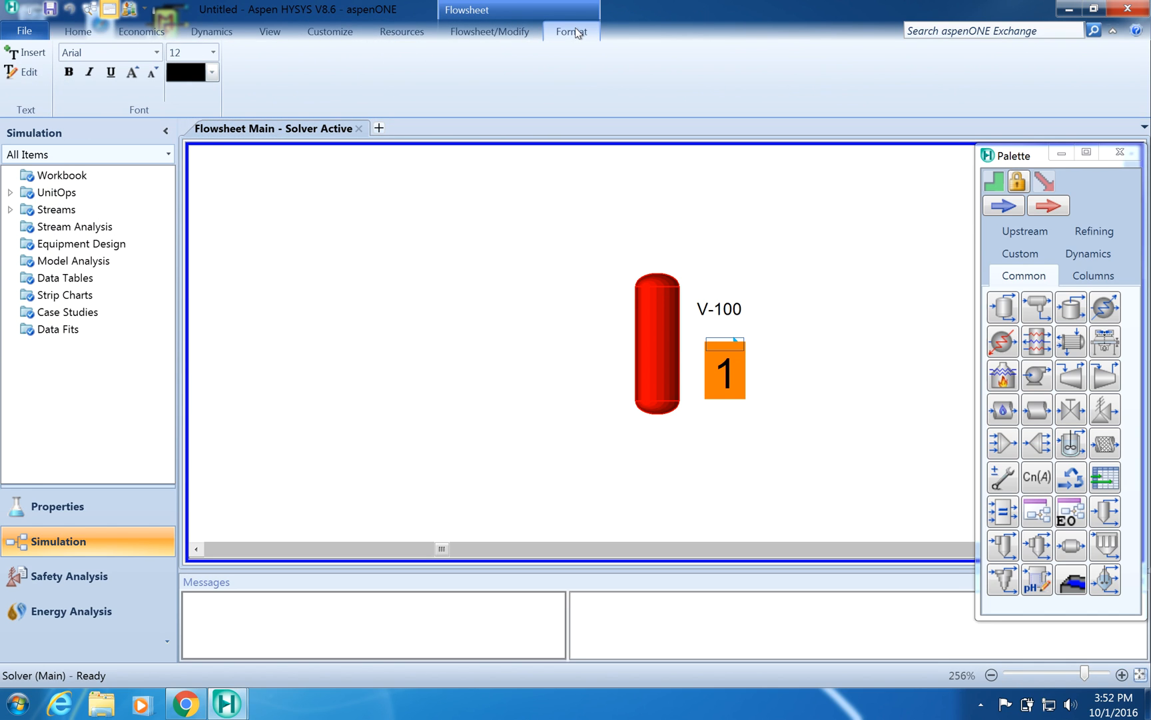
click(213, 52)
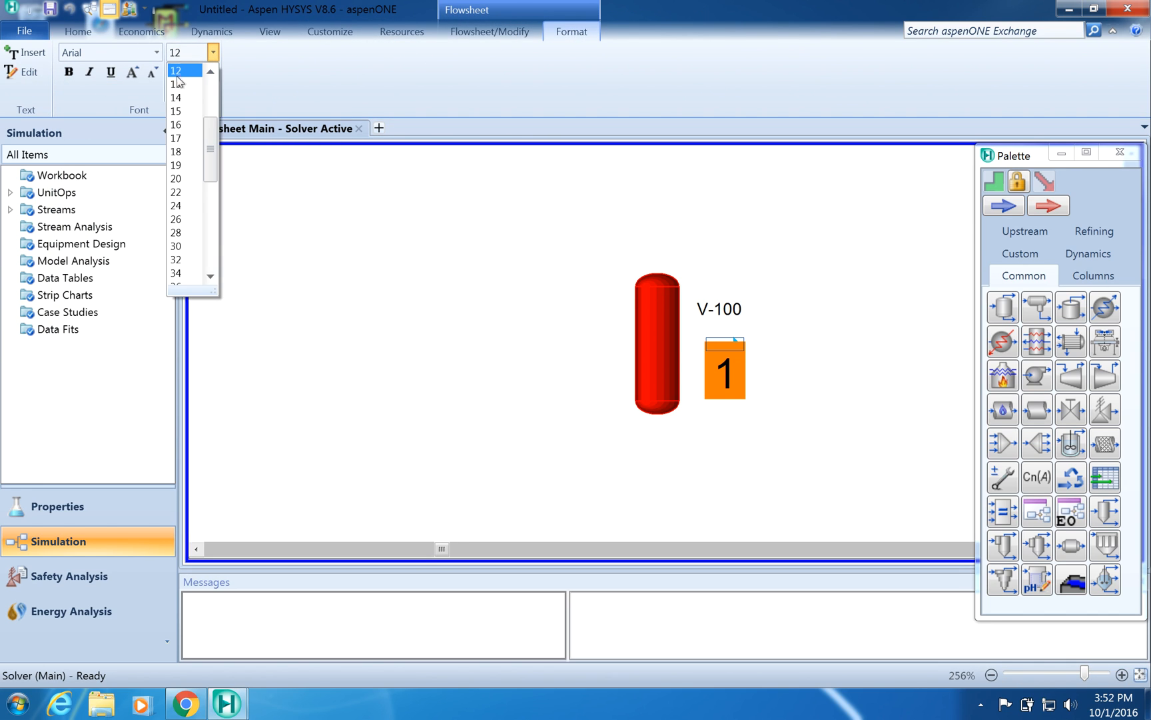
scroll(211, 145, up, 3)
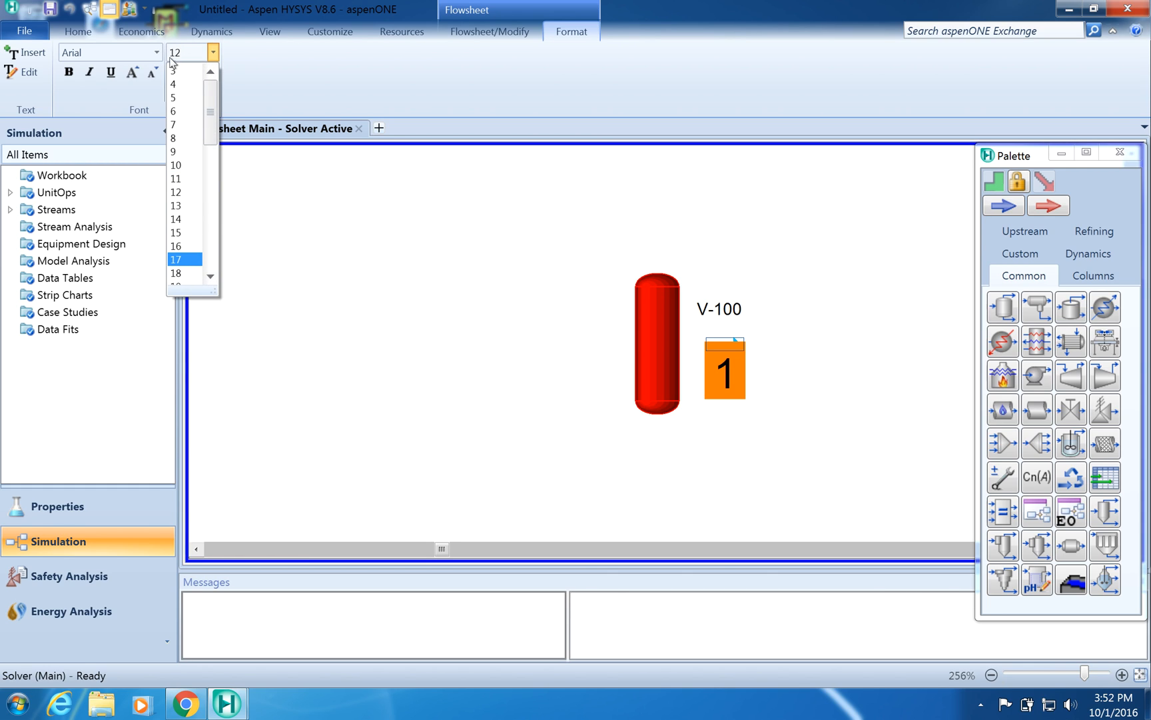
click(177, 100)
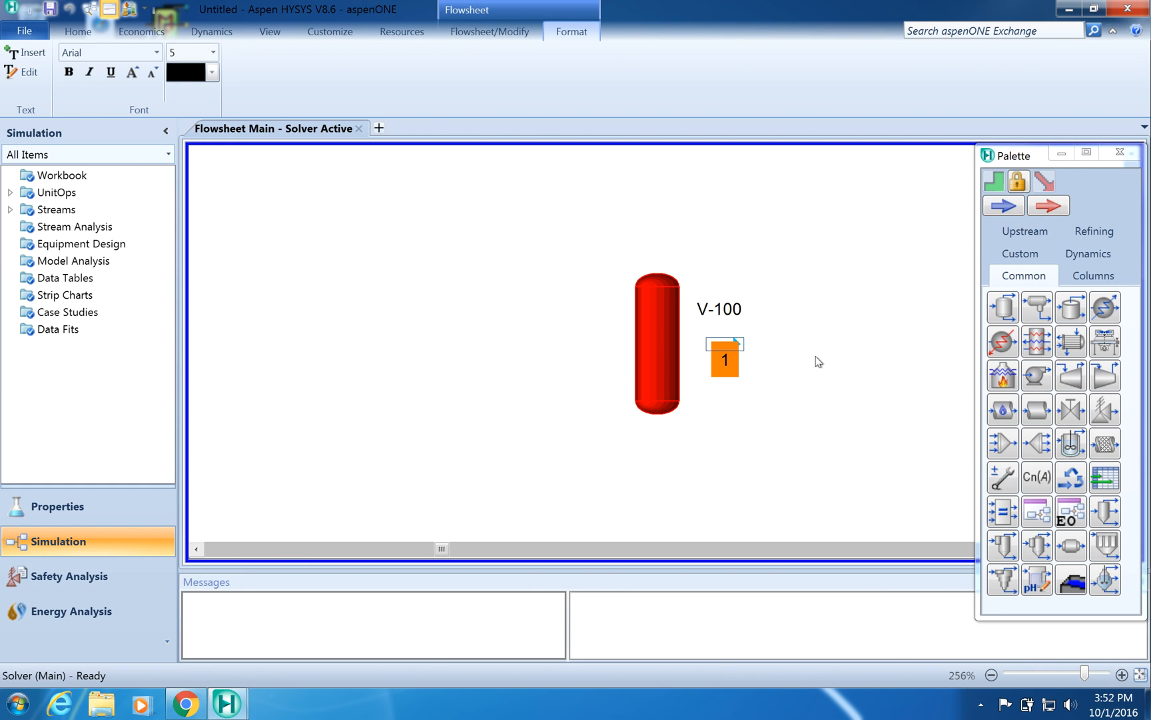
drag(731, 352, 554, 350)
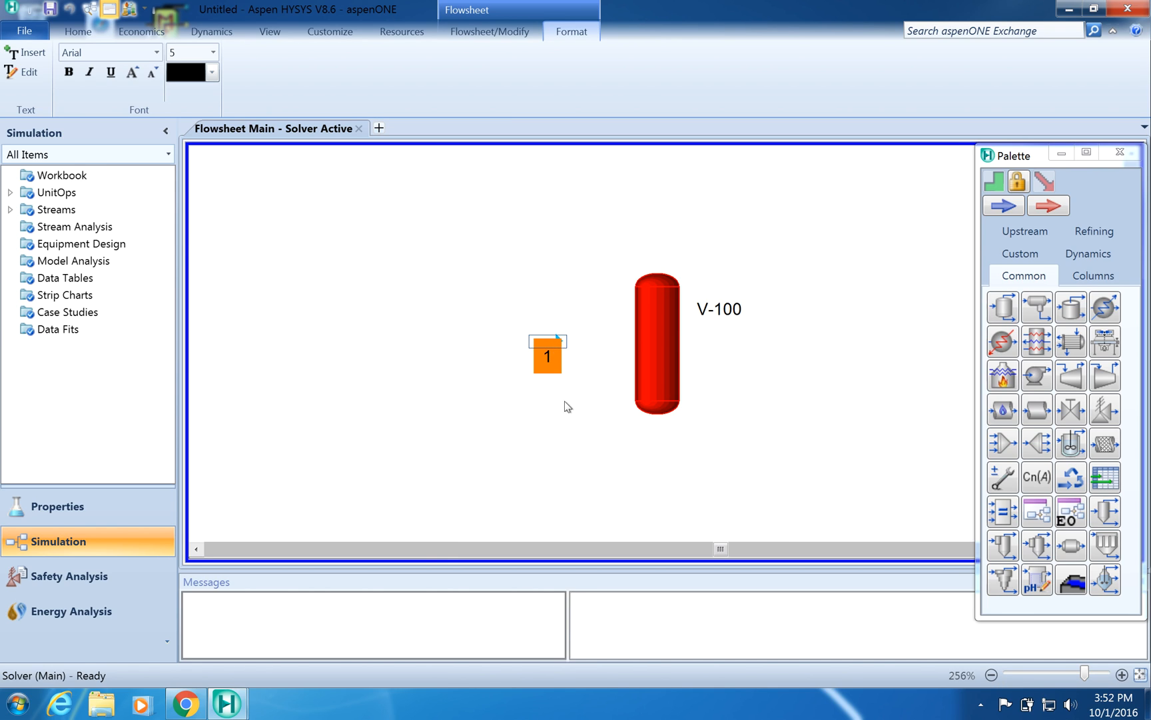
click(563, 425)
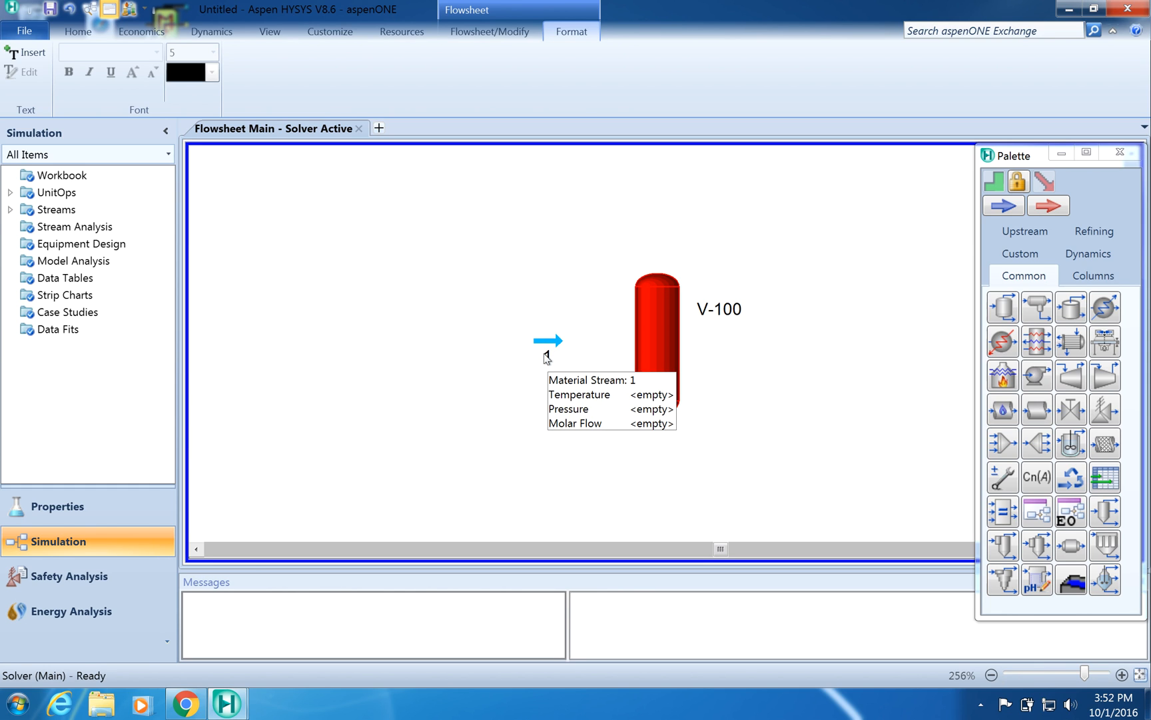
- Open stream 1's properties and rename it as Wet_Gas
click(547, 355)
double_click(546, 354)
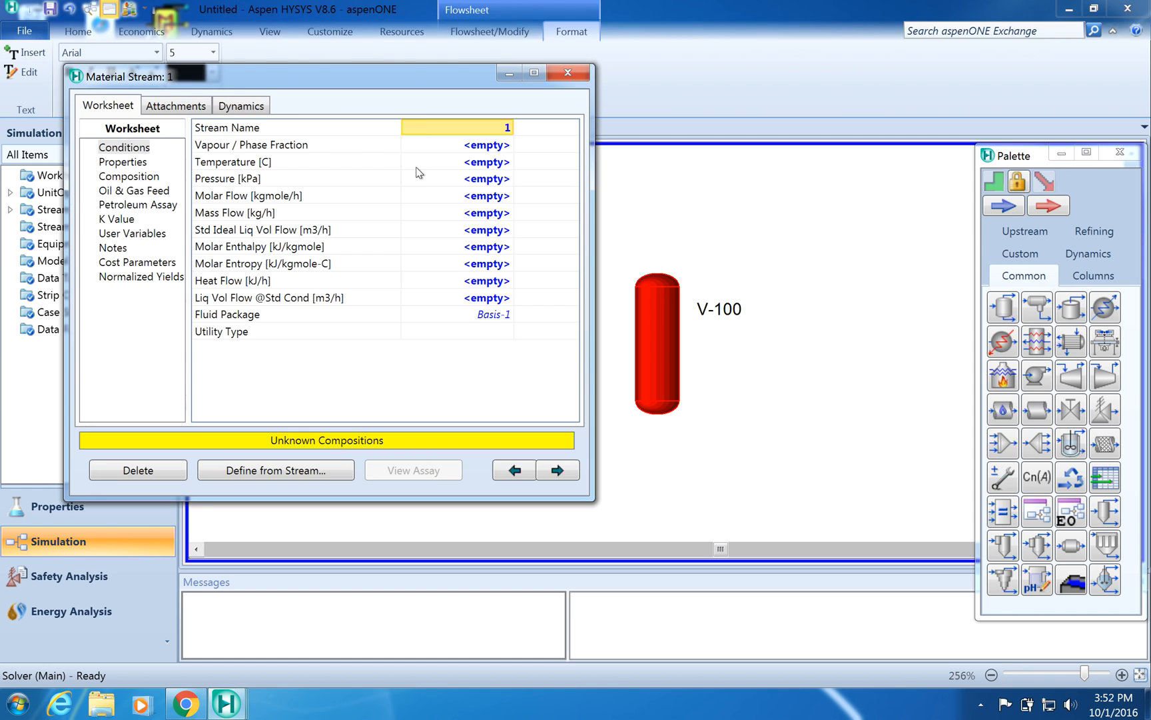
click(491, 128)
text(Wet_Gas)
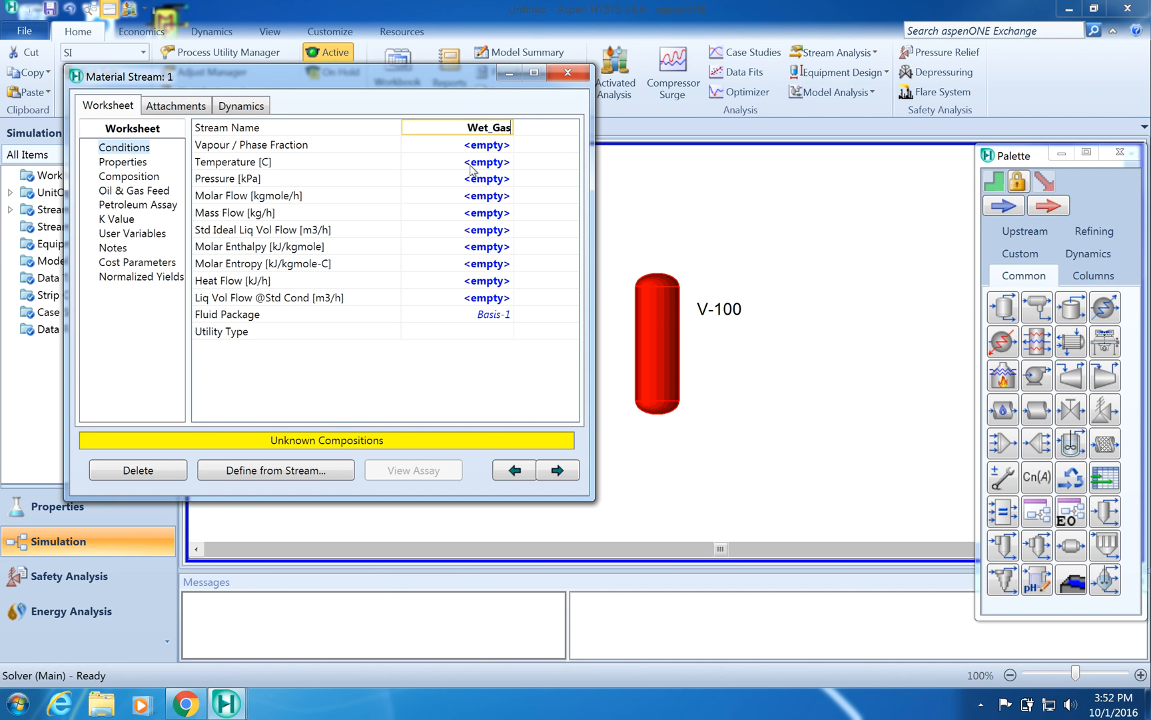
- Set Wet_Gas to 35 °C, 6900 kPa and a molar flow of 1743 kgmole/h, then close the window
click(470, 166)
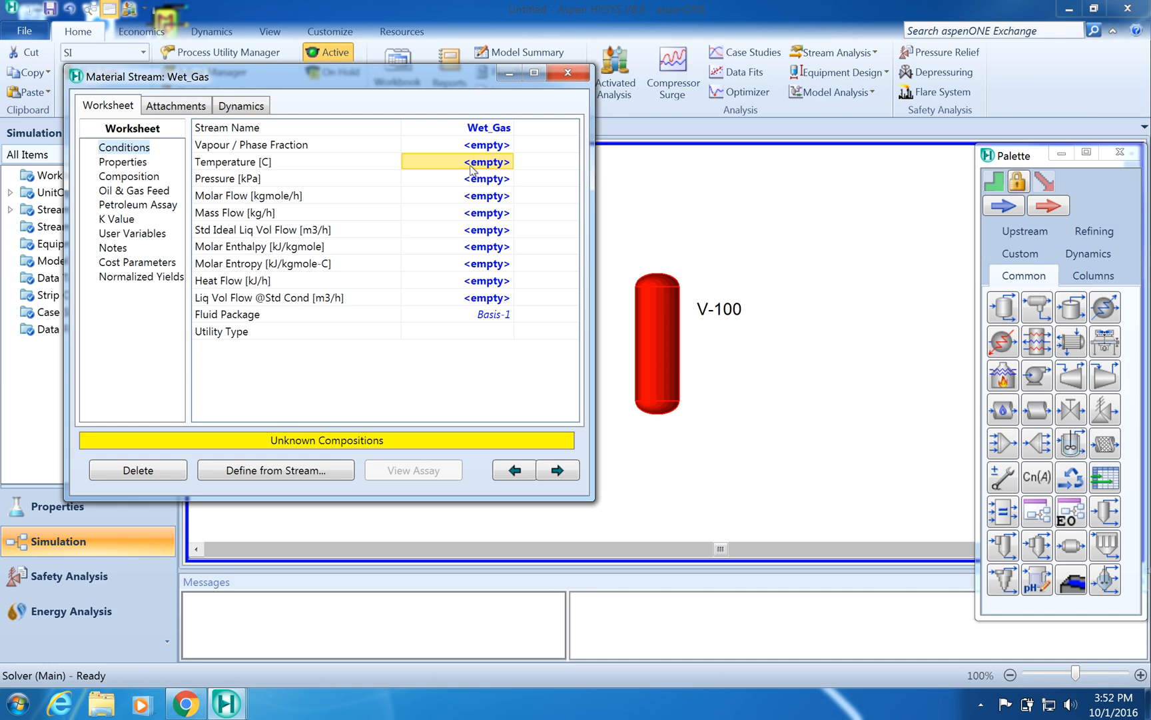
click(471, 167)
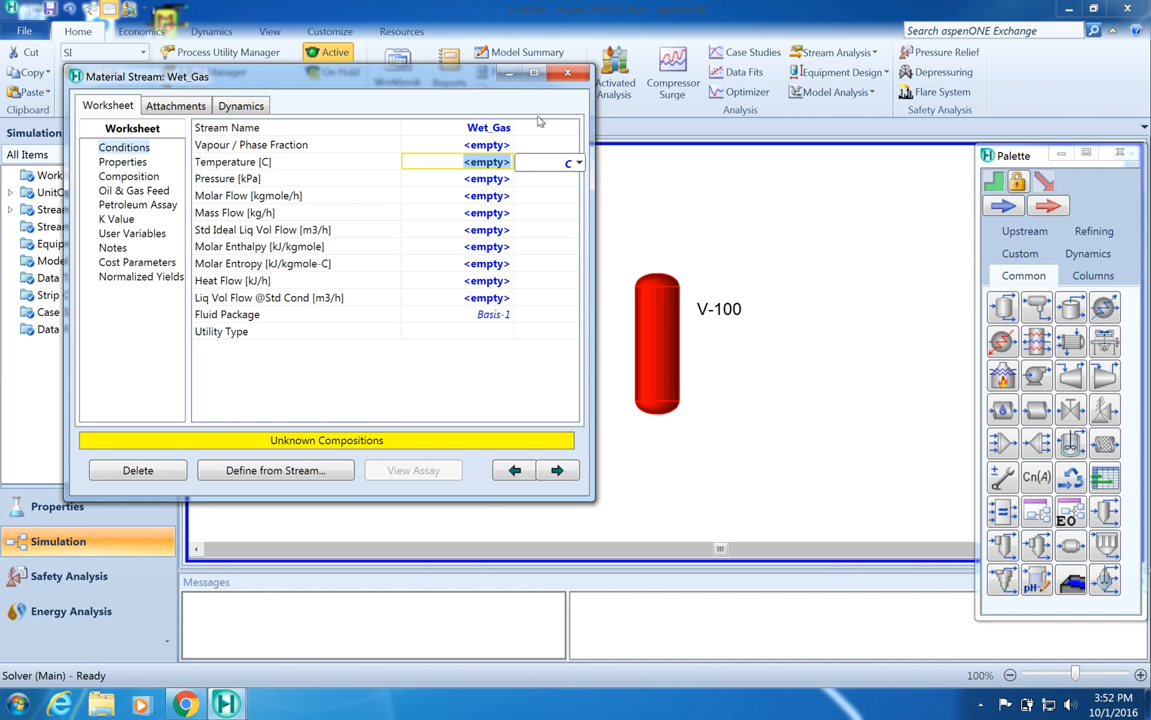
text(35)
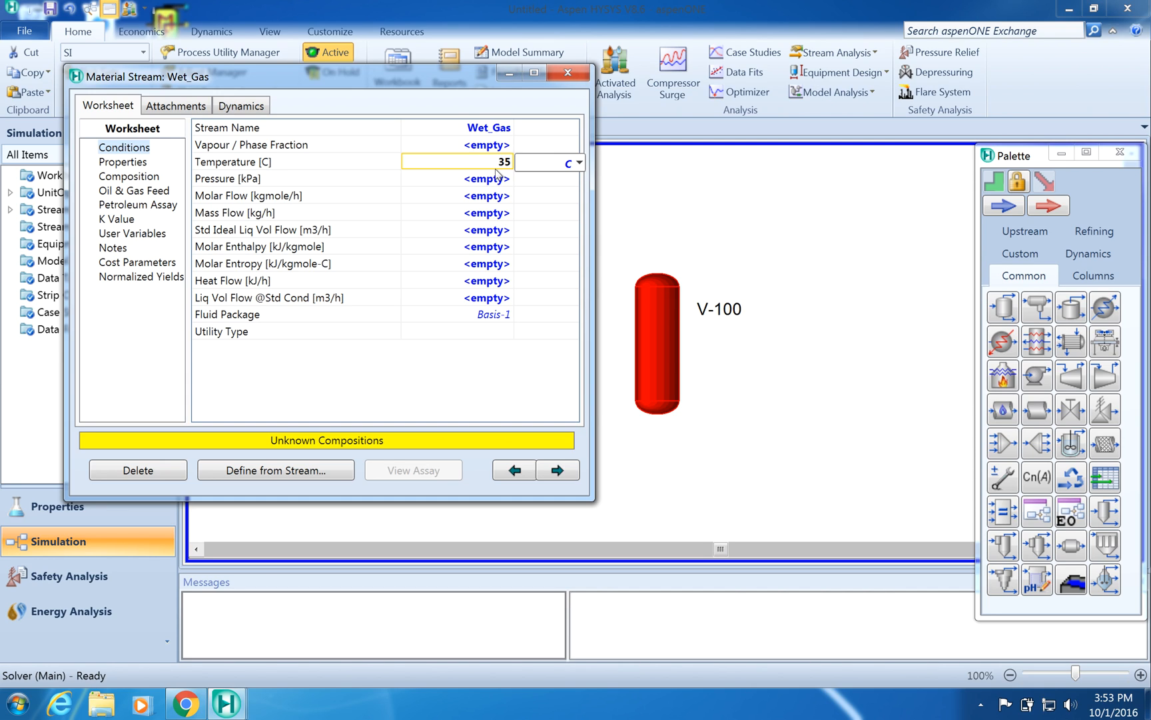
click(465, 184)
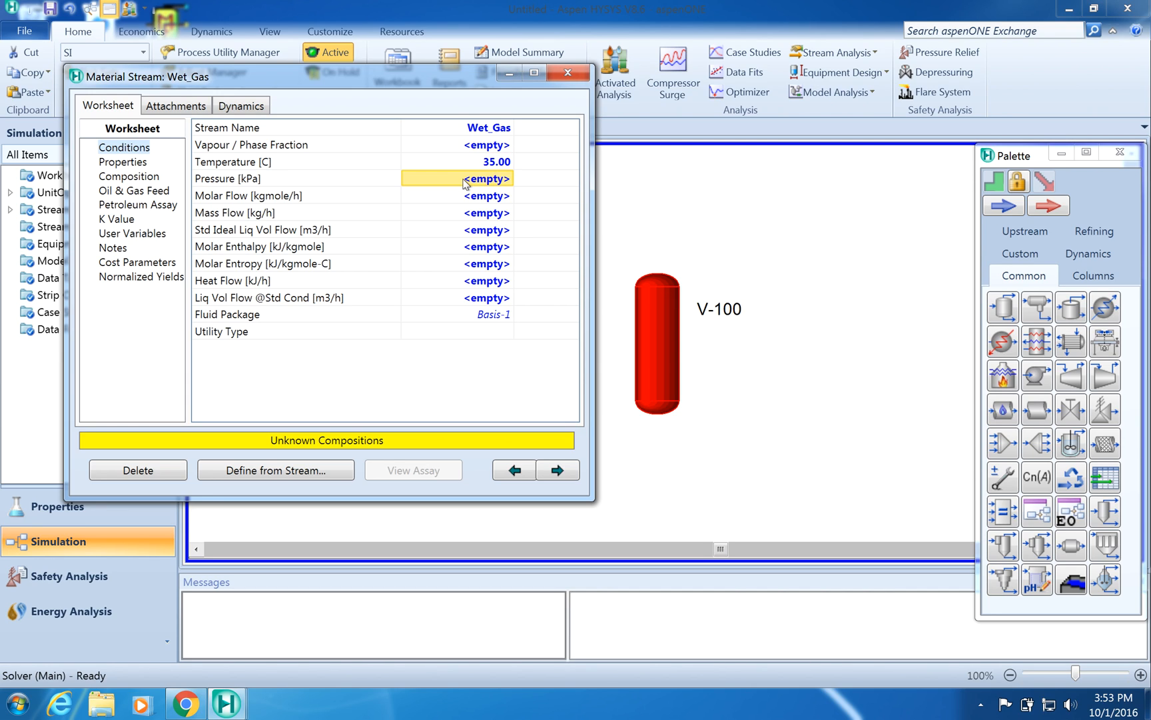
text(6900)
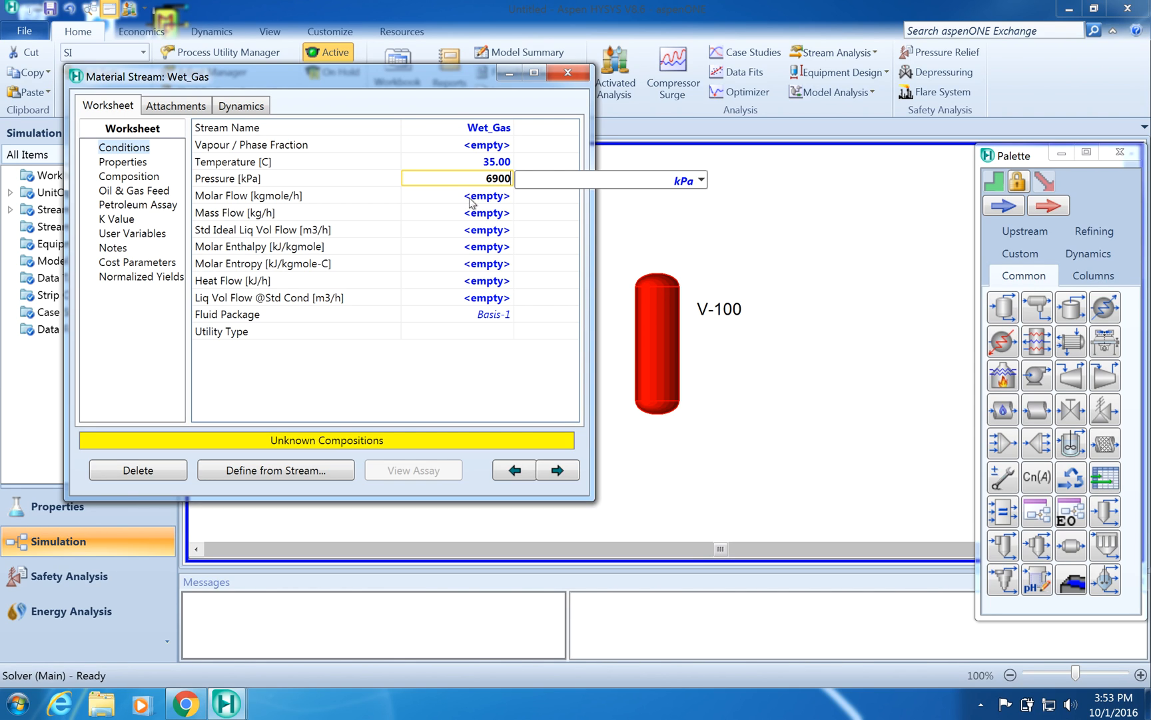
key(Return)
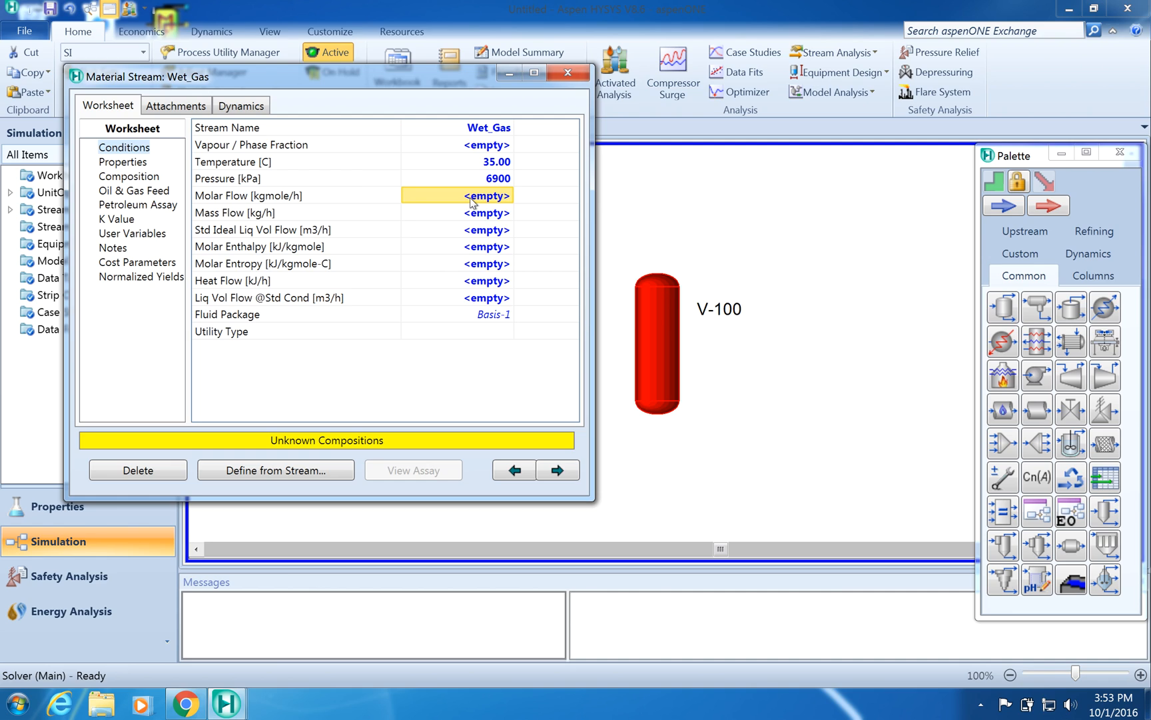
text(1)
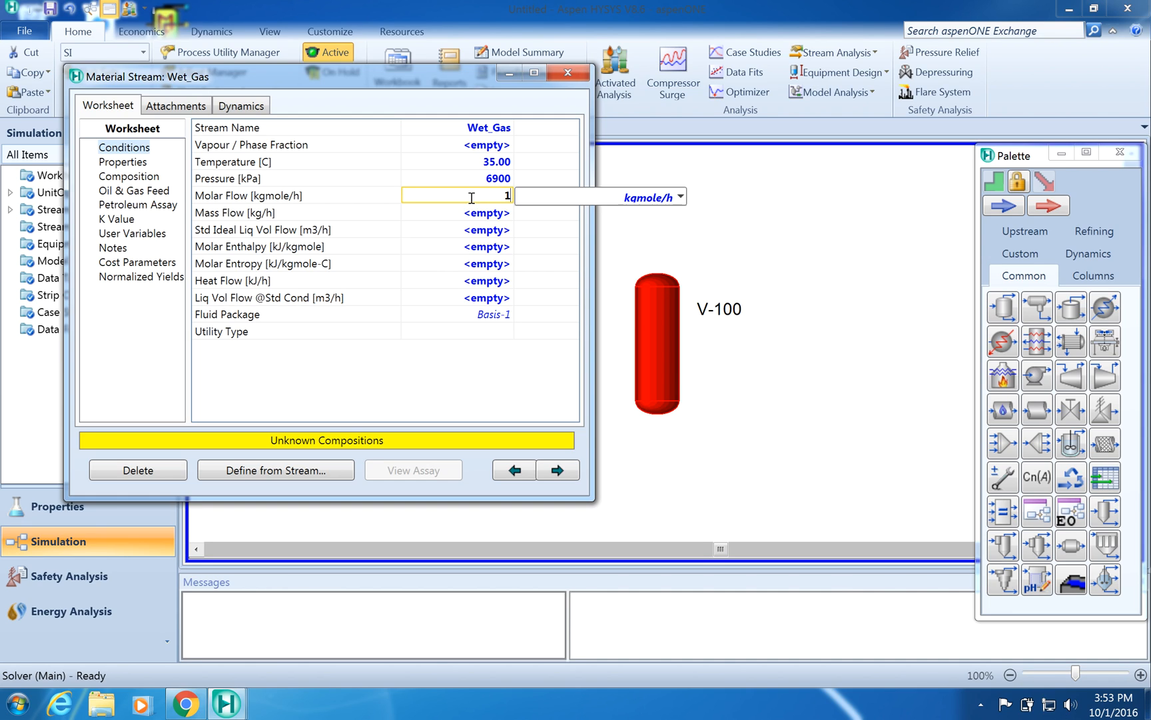
text(743)
key(Return)
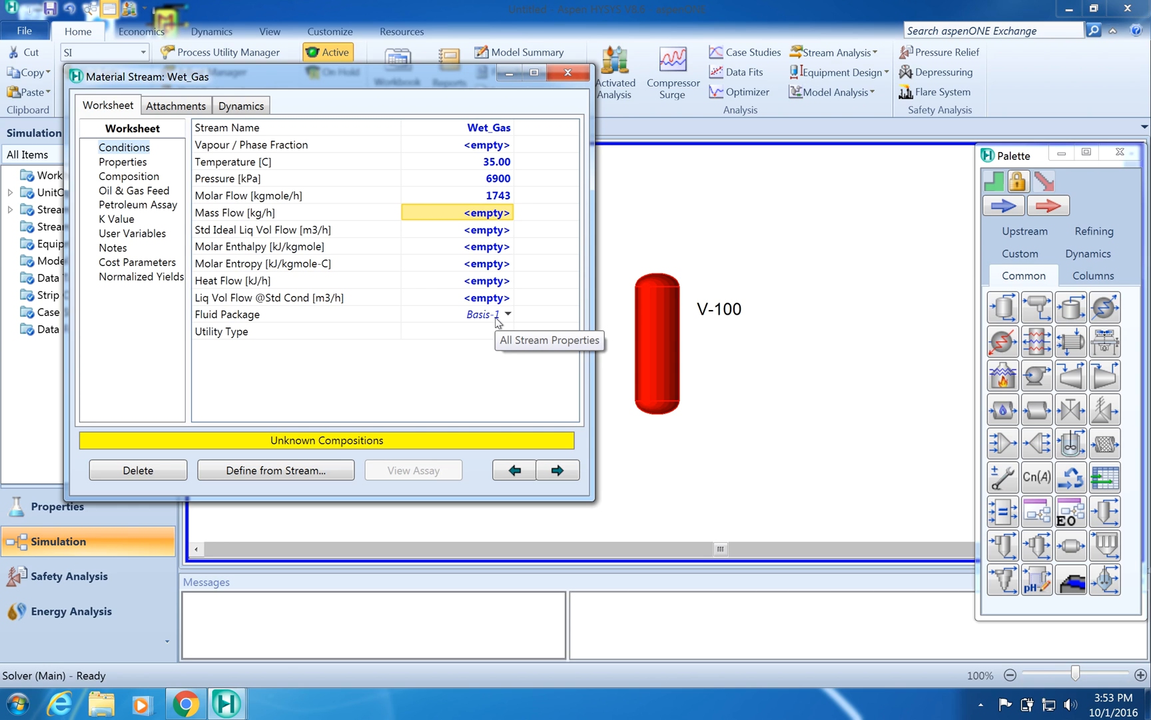
click(566, 74)
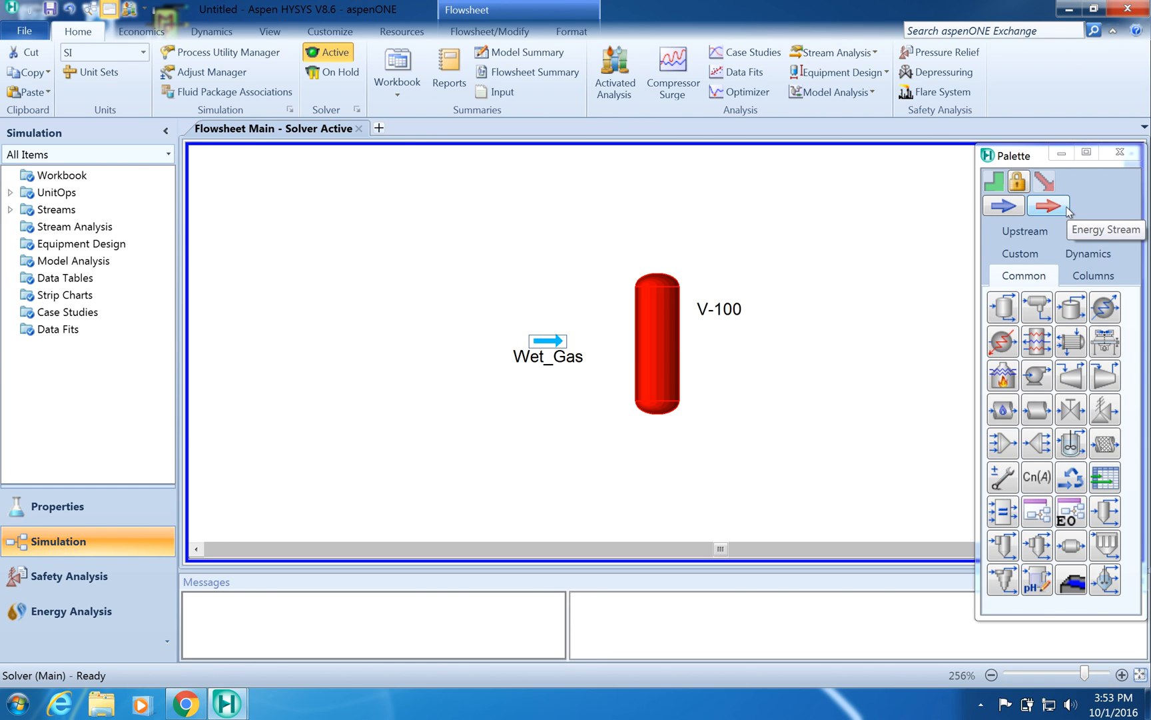
- Add another material stream and move it above the separator
double_click(1003, 206)
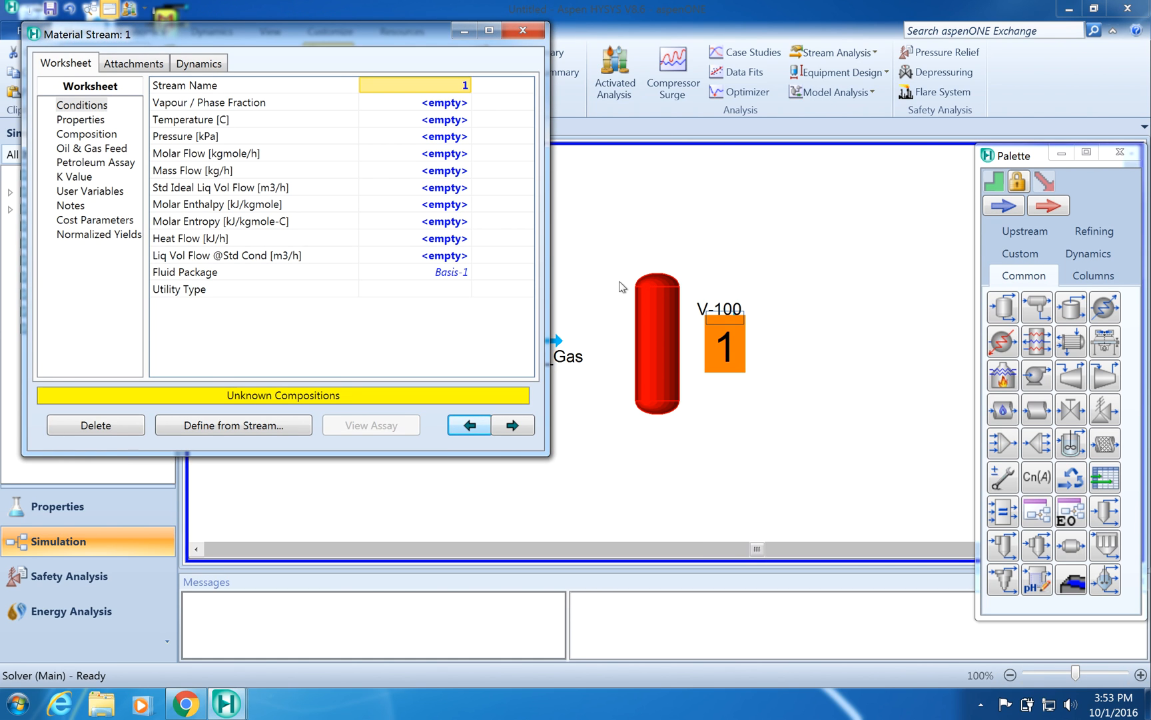
click(523, 30)
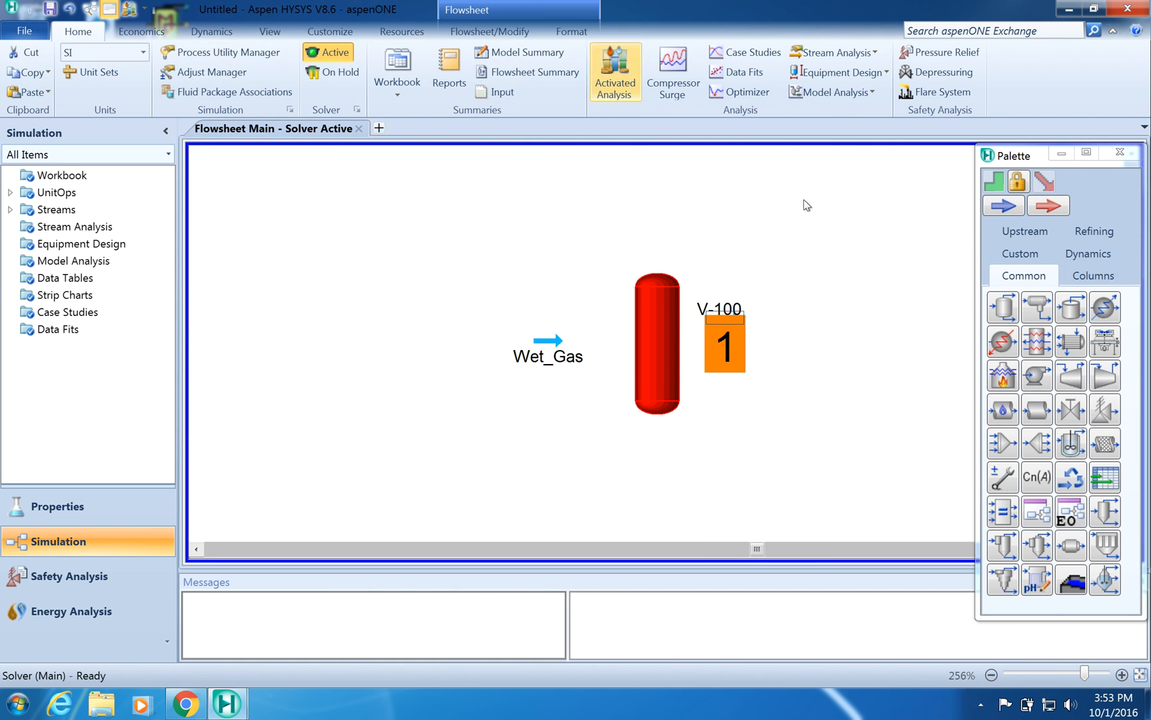
click(812, 326)
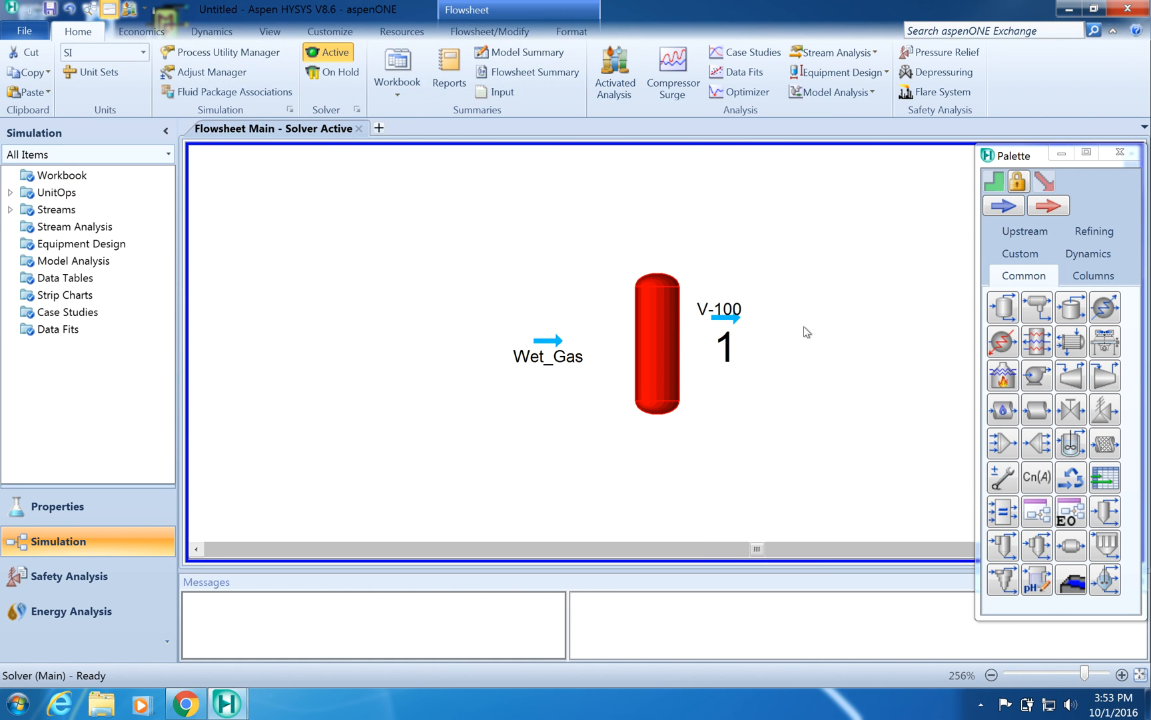
click(727, 320)
drag(727, 313, 678, 224)
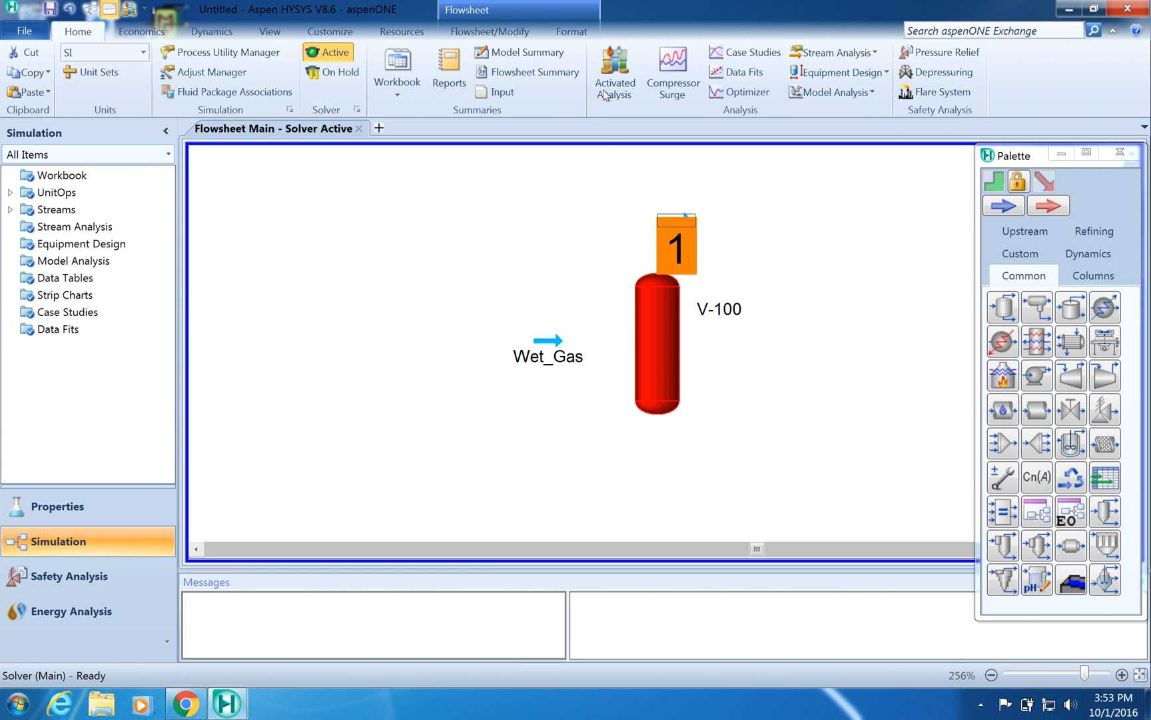
- Set the new stream's label font size to 5
click(574, 34)
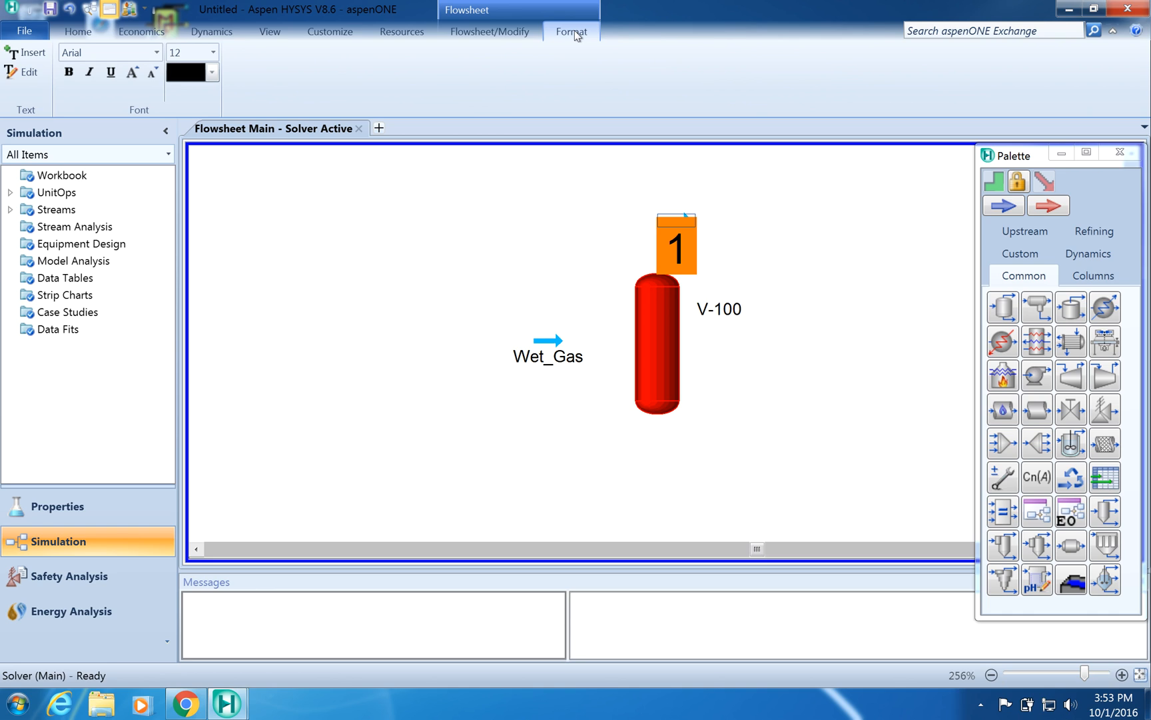
click(213, 56)
drag(214, 143, 215, 148)
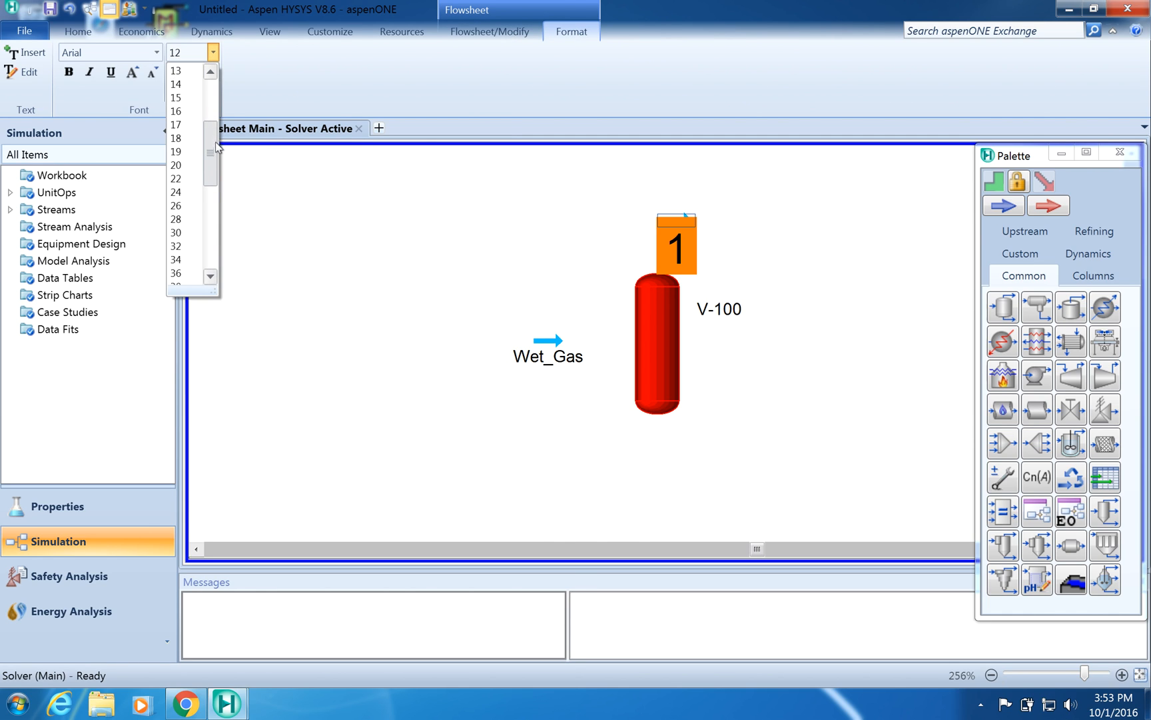
scroll(180, 154, up, 4)
click(181, 104)
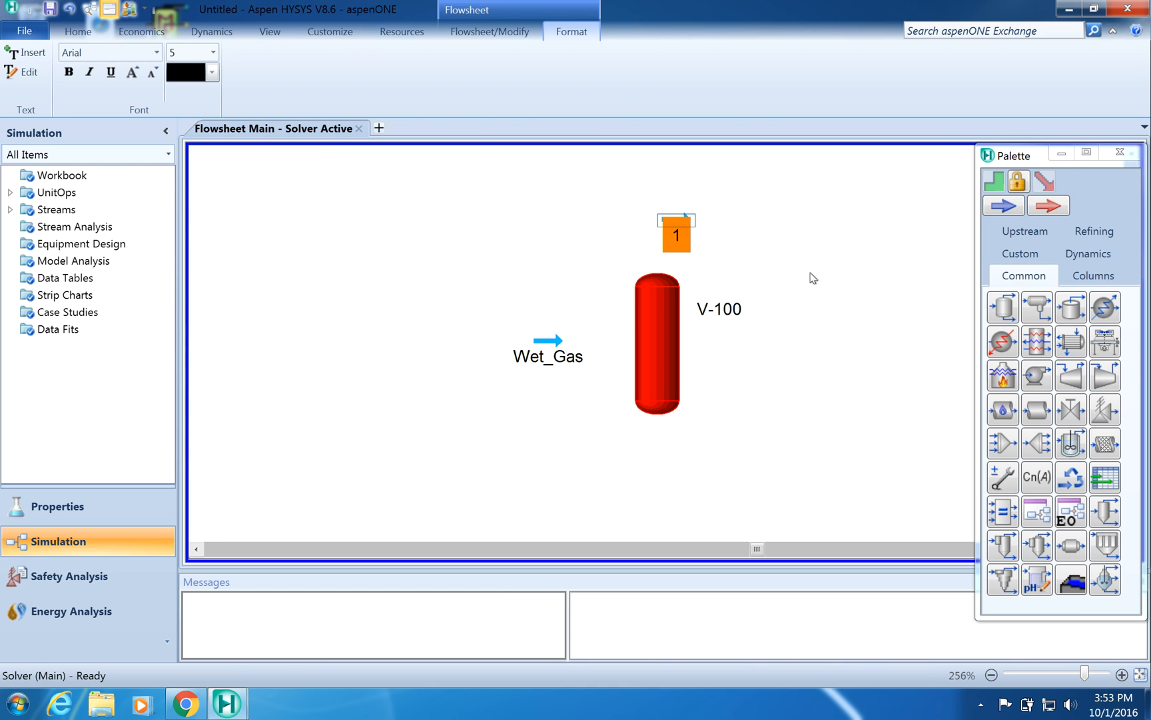
click(784, 260)
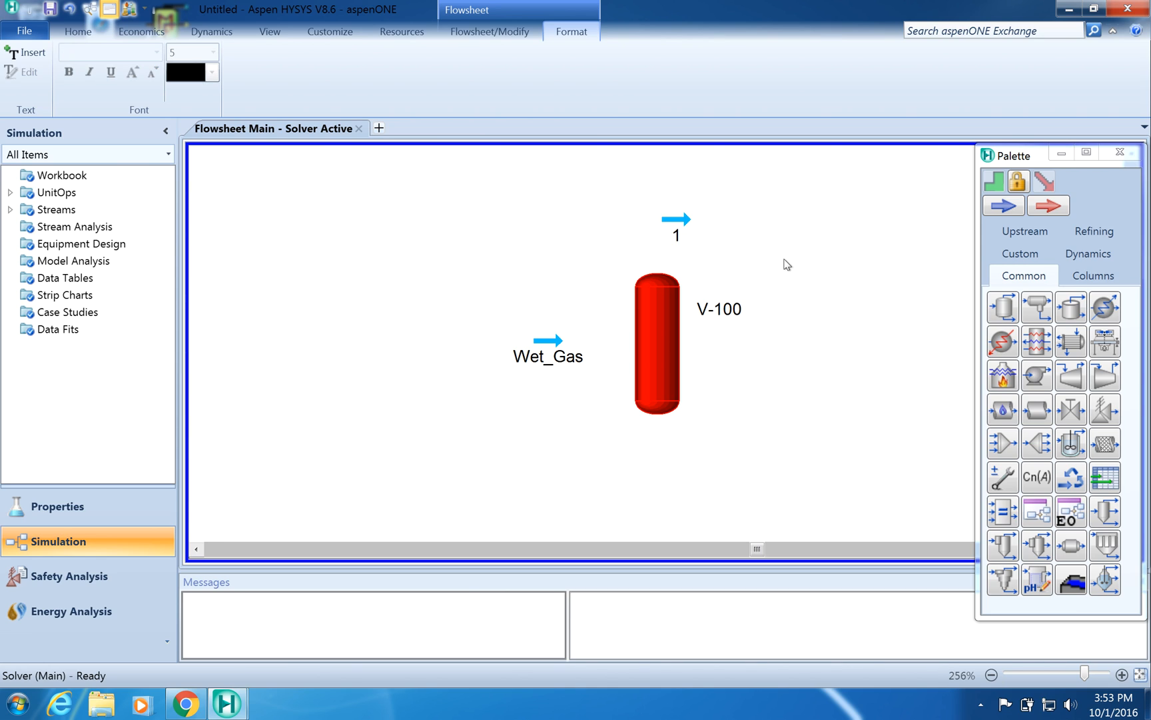
- Open the stream above the separator and rename it as GastoAbsorber
double_click(678, 237)
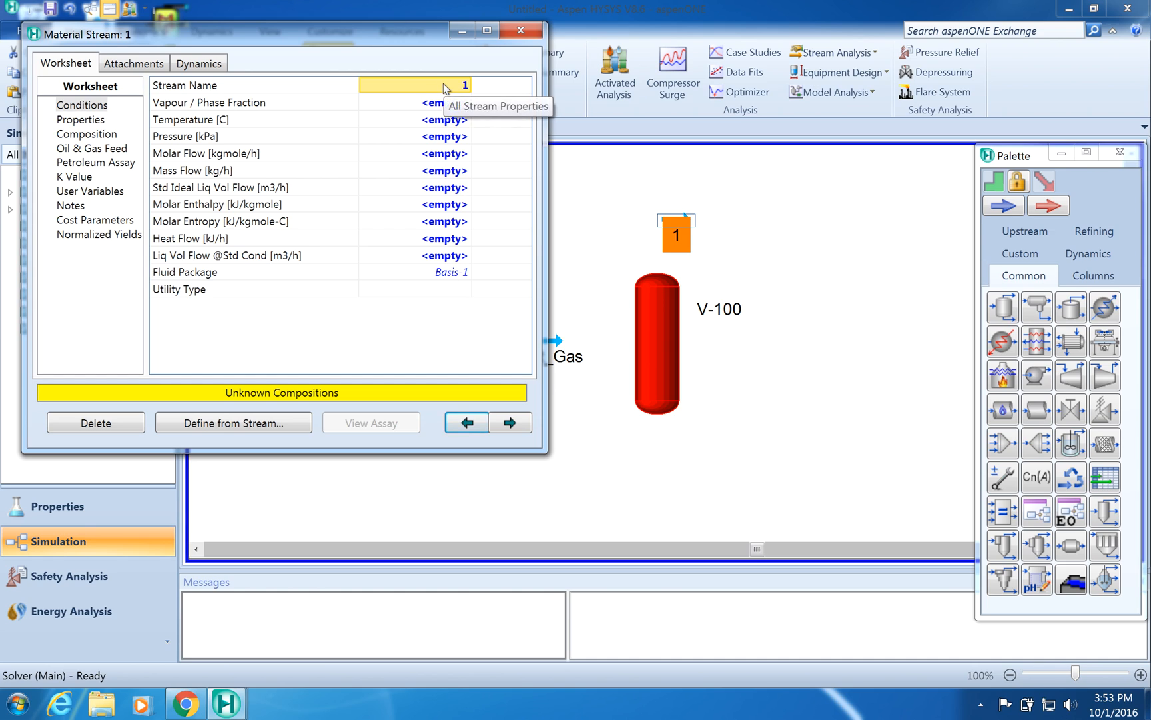
click(444, 84)
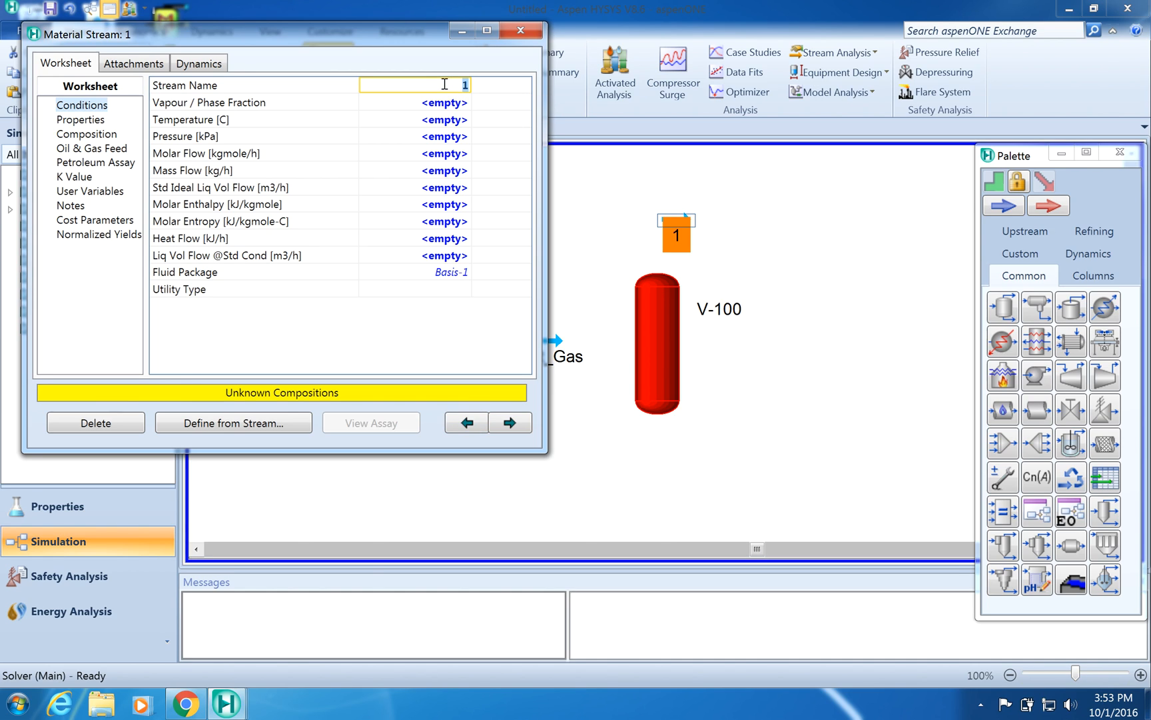
text(GastoAbsorber)
click(521, 31)
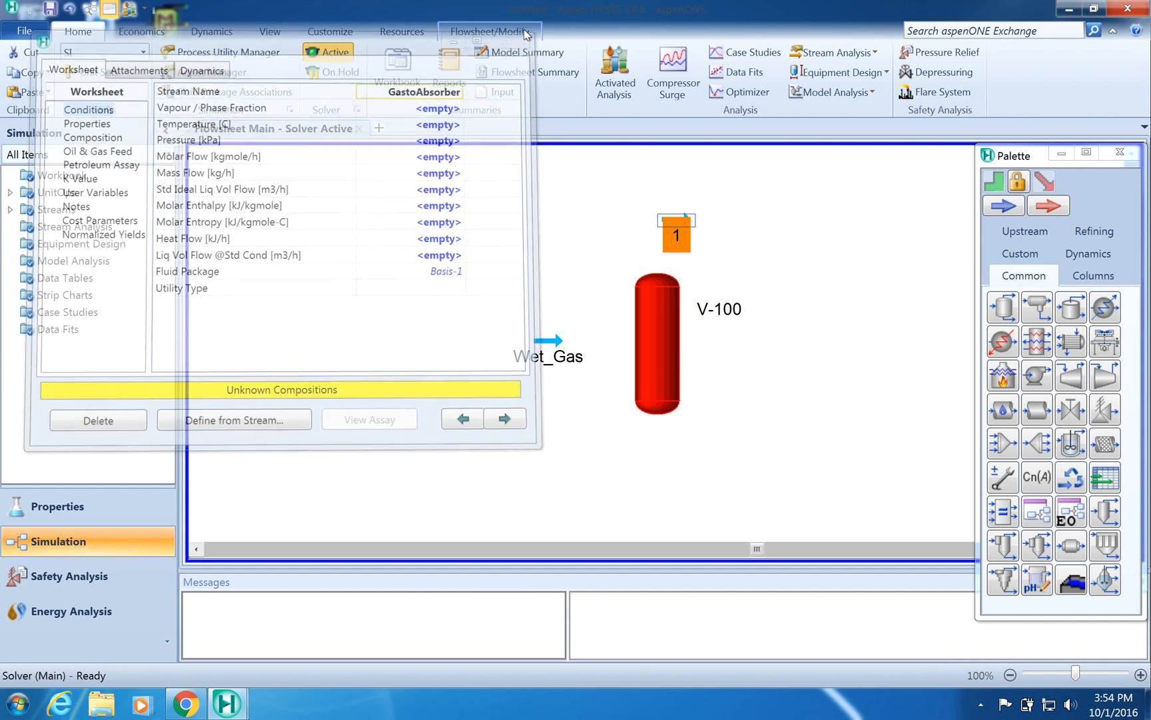
- Add a third material stream and rename it as KoWater
click(1003, 207)
double_click(1004, 207)
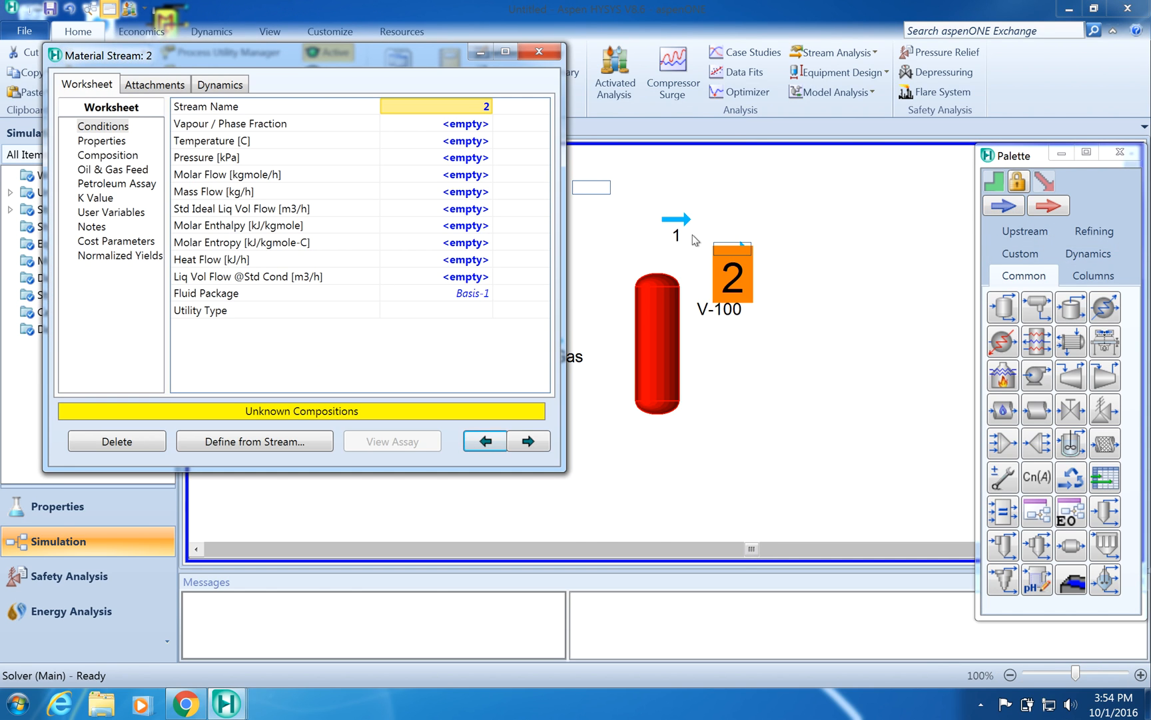
double_click(480, 108)
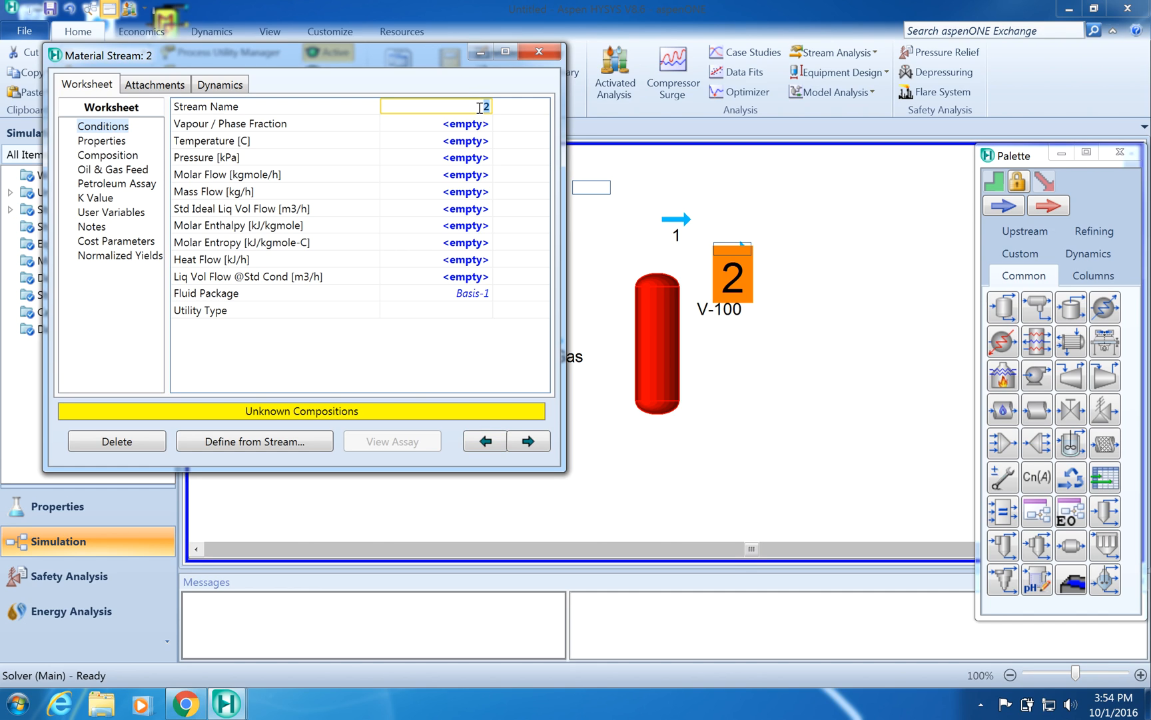
text(KoWater)
click(539, 51)
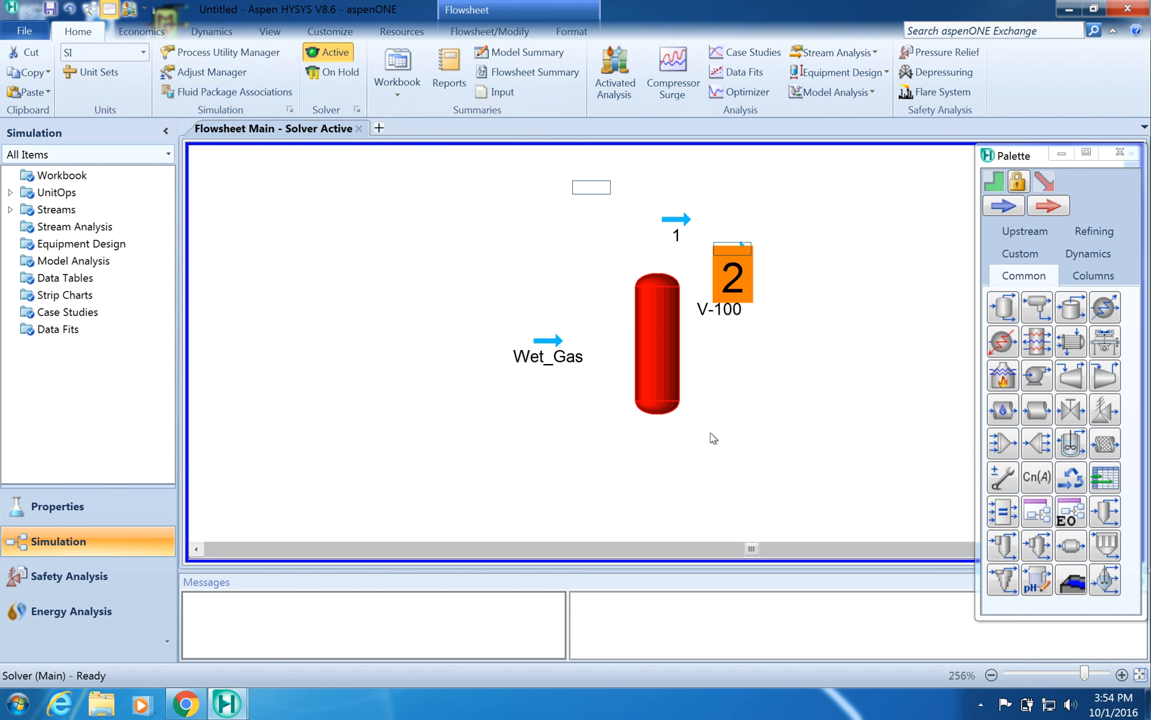
- Open separator V-100's properties and rename it as Separator
double_click(657, 345)
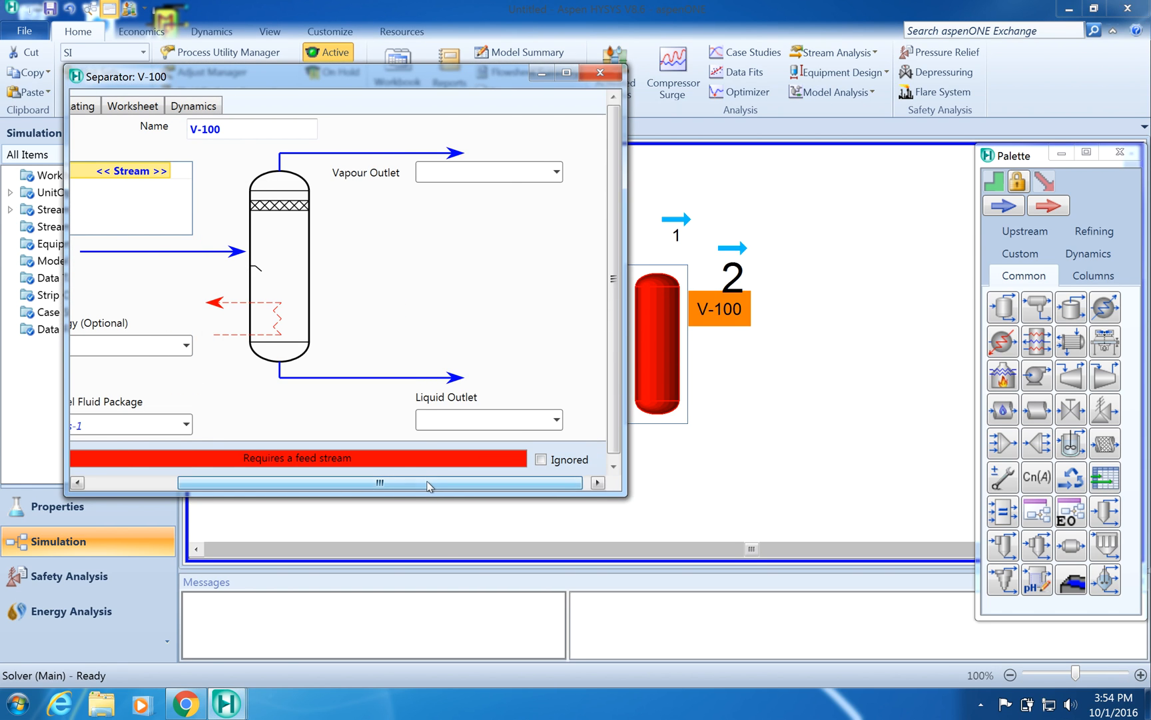
drag(430, 486, 318, 457)
click(362, 127)
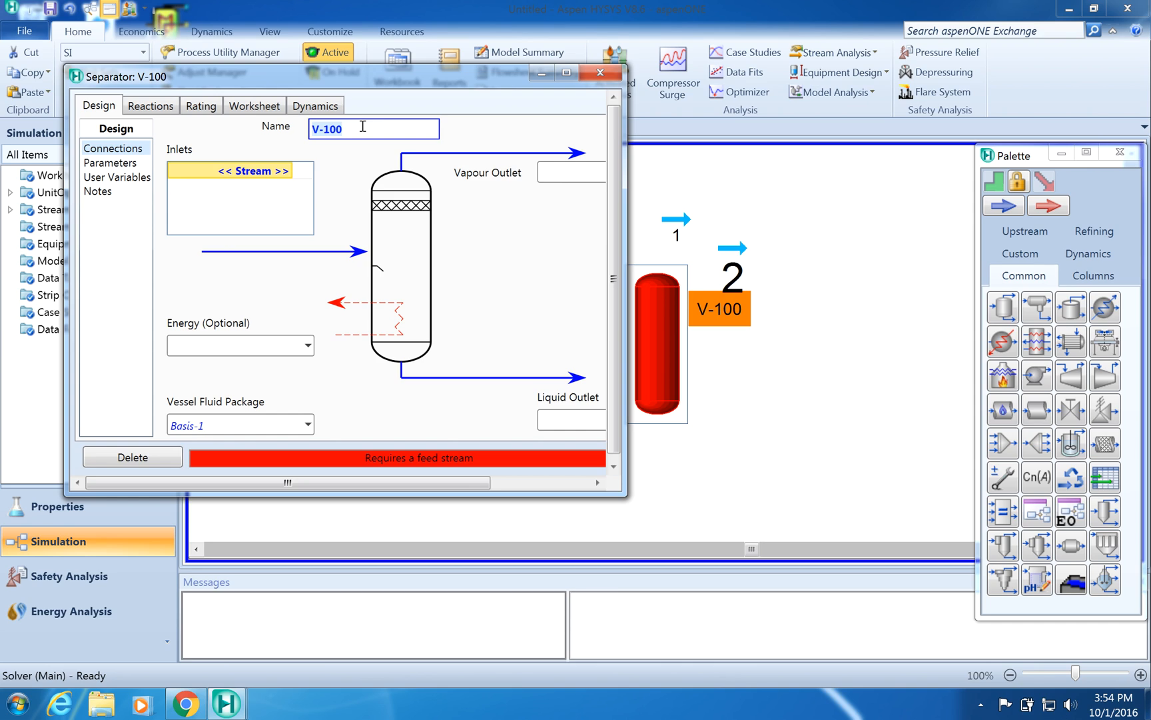
text(Separator)
- Connect Wet_Gas as the separator's inlet stream
click(234, 174)
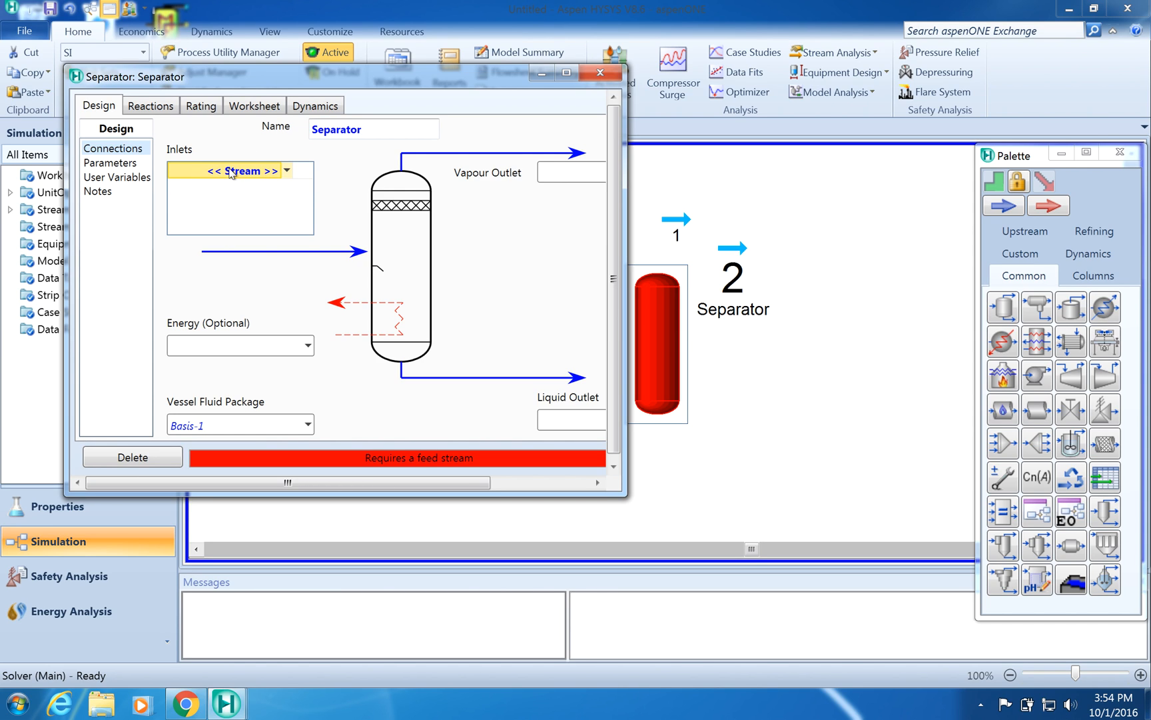
click(285, 171)
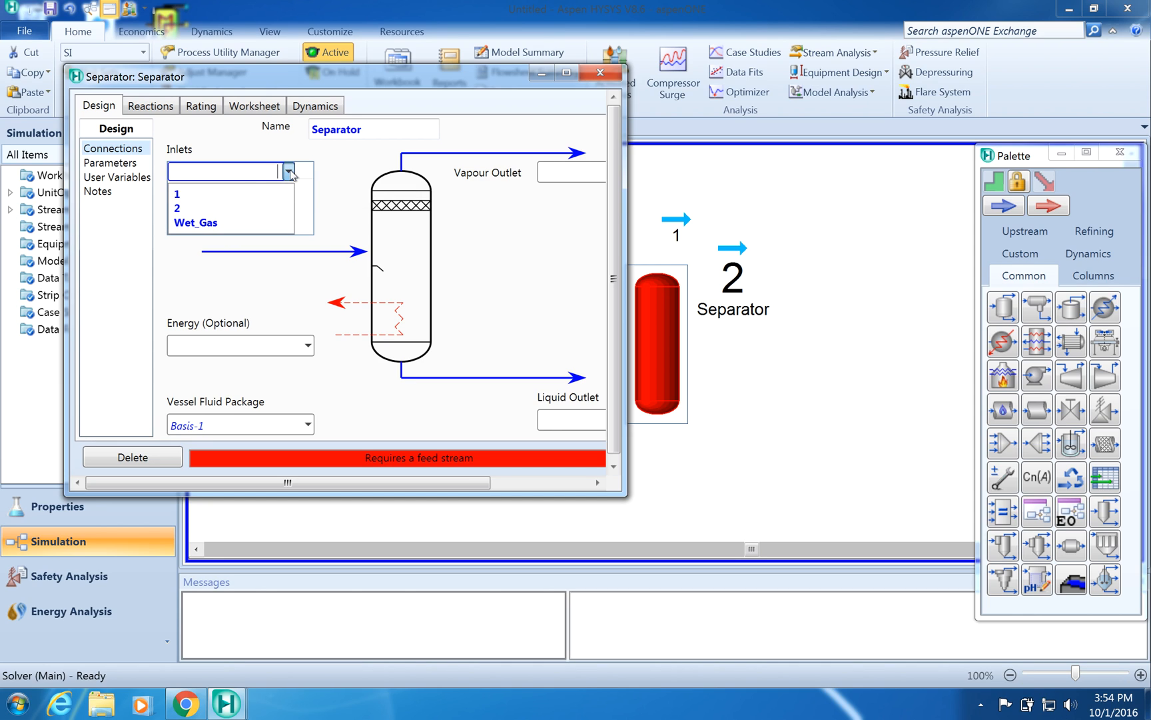
click(214, 223)
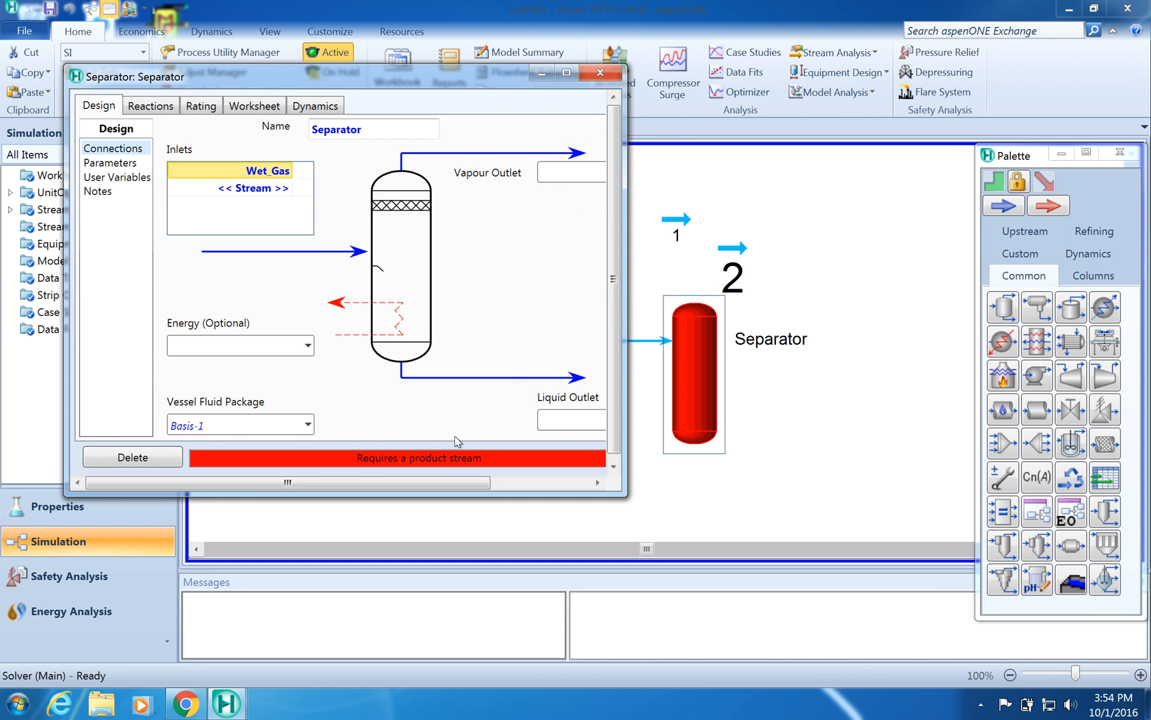
- Assign stream 1 as the separator's vapour outlet and stream 2 as its liquid outlet, then close the separator window
scroll(343, 484, right, 3)
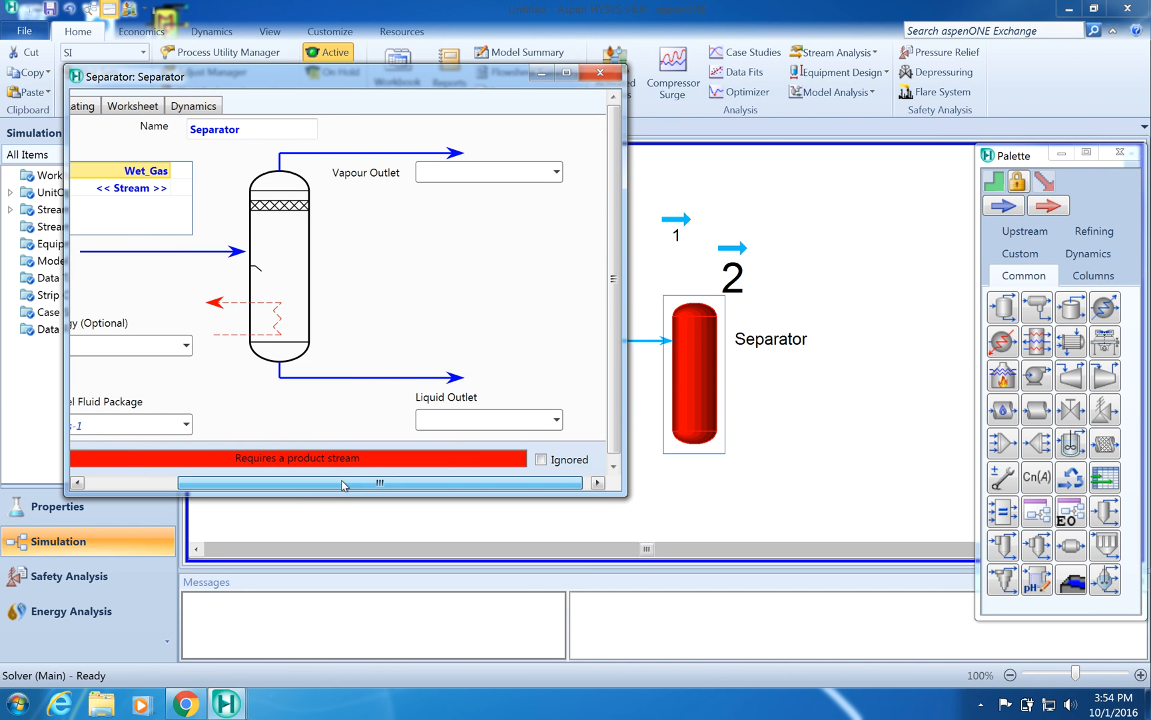
click(553, 175)
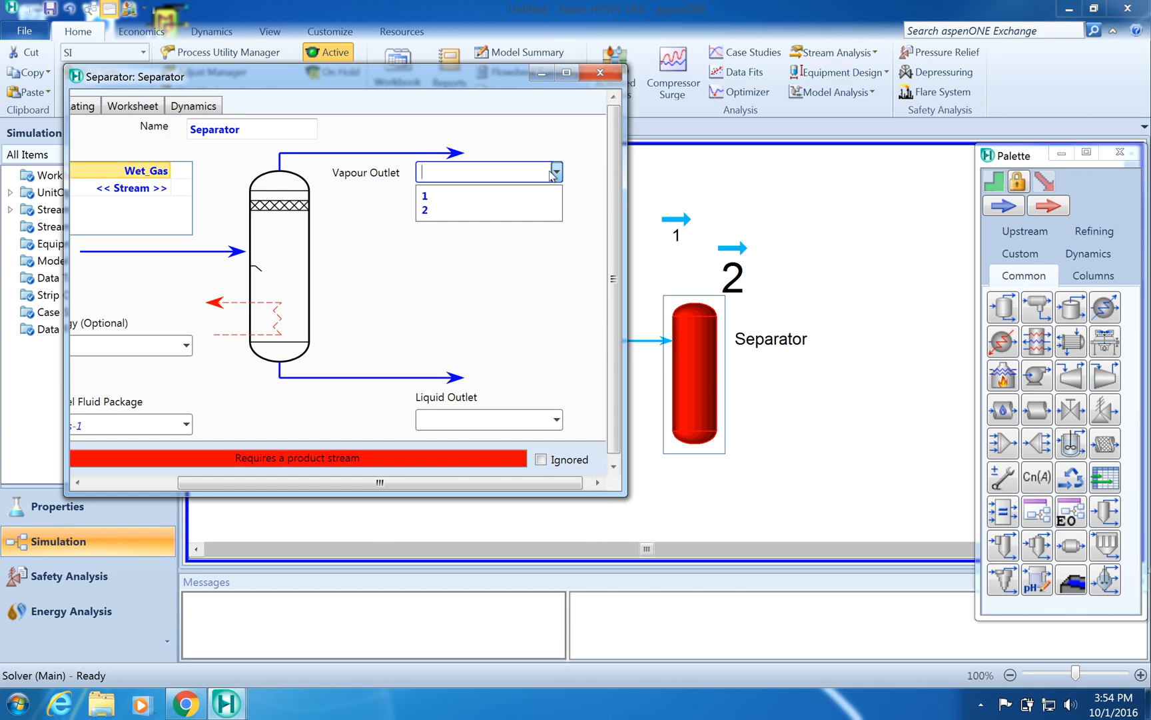
click(500, 196)
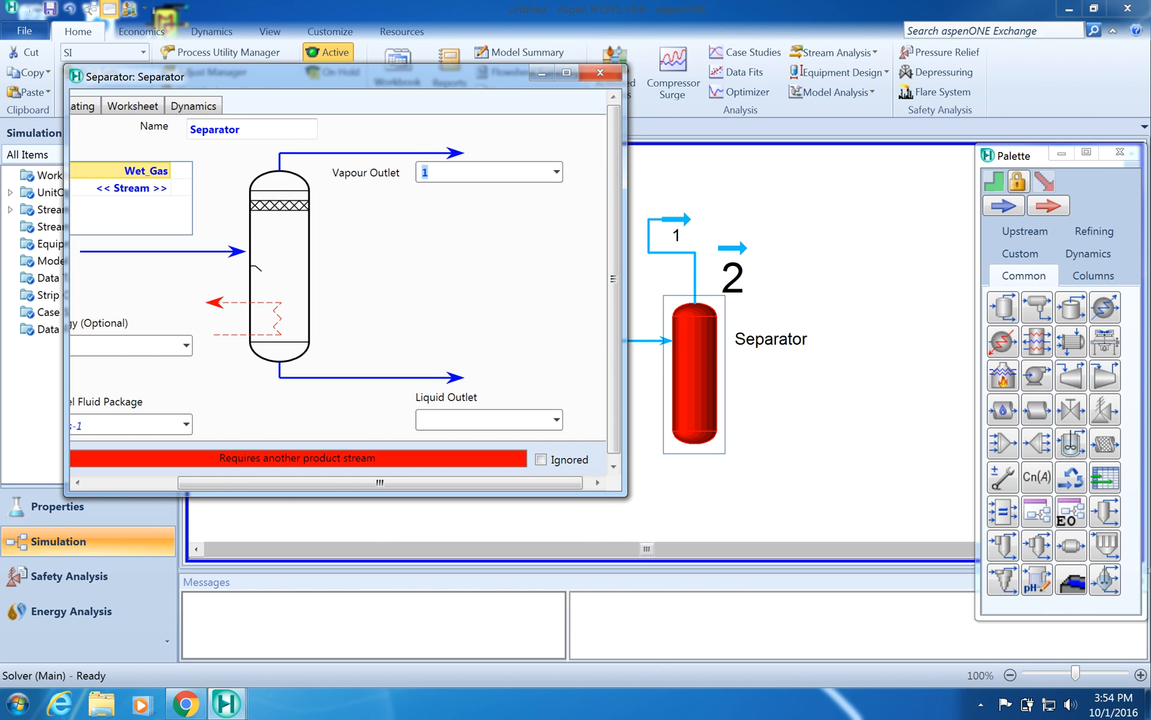
click(557, 419)
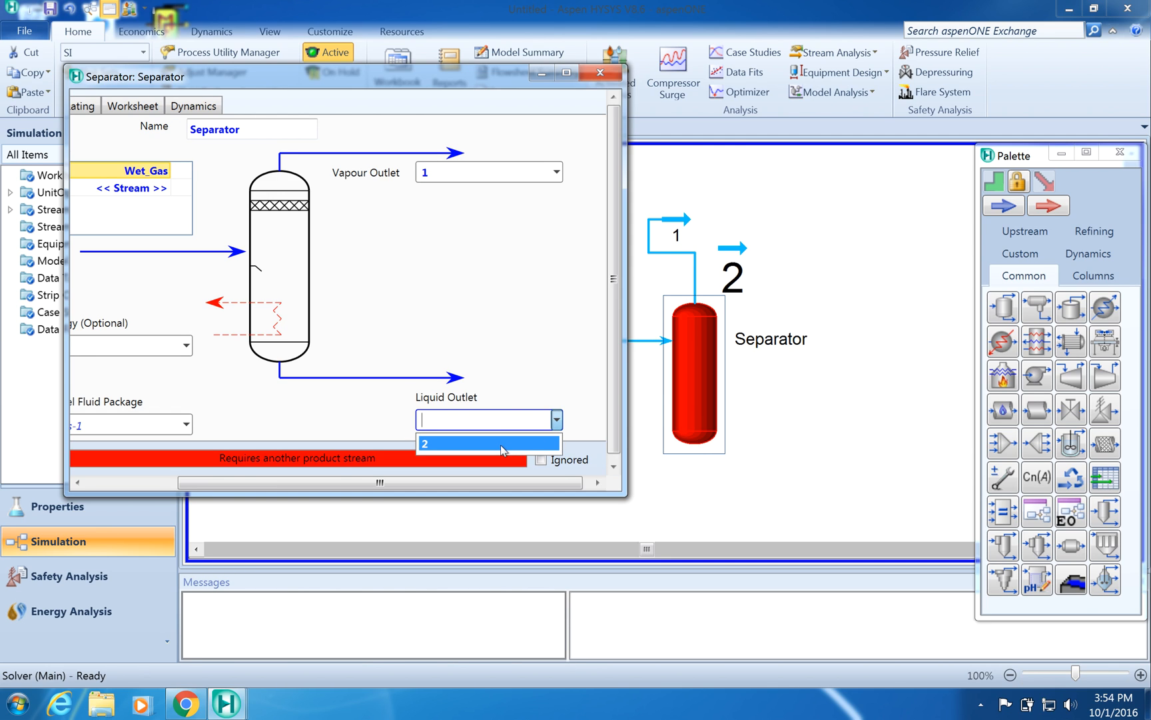
click(502, 443)
click(601, 72)
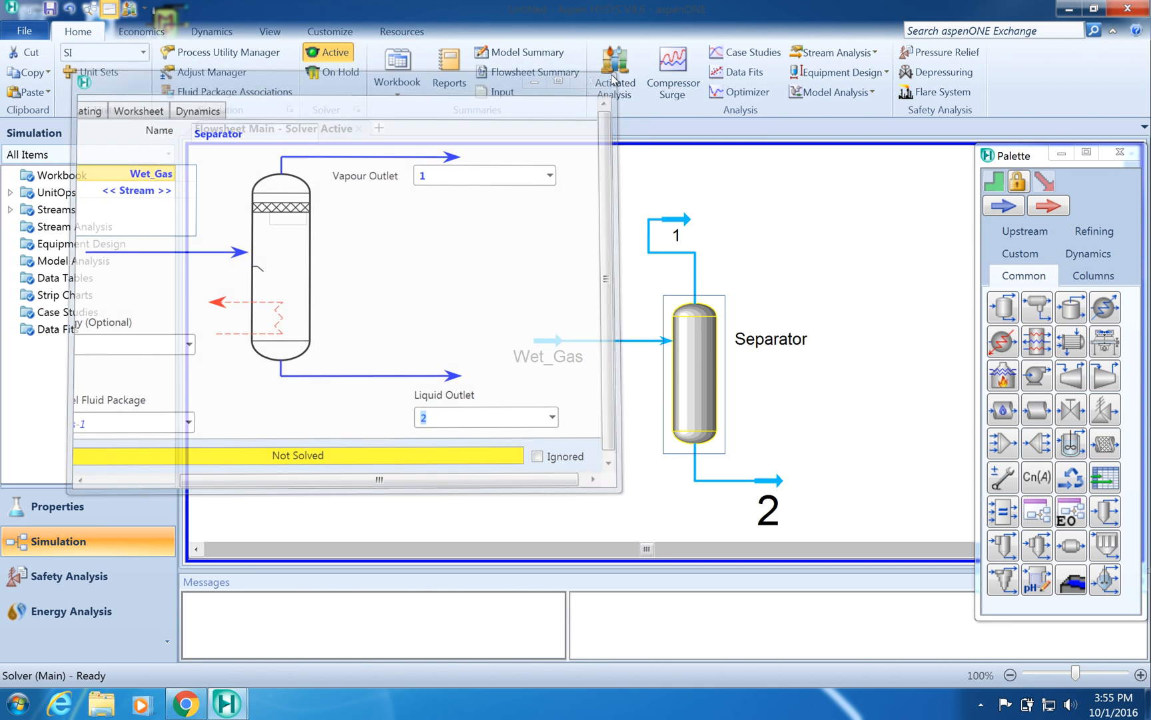
- Open the separator's liquid outlet stream 2 and rename it as KOWater
double_click(768, 512)
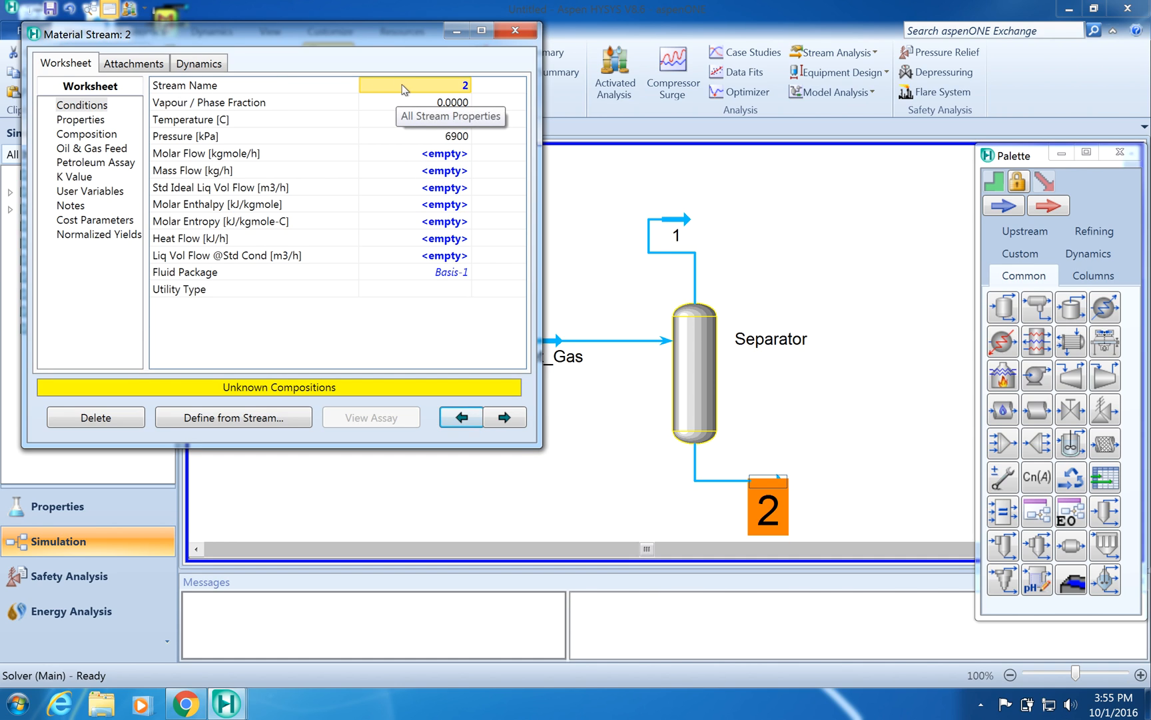
click(464, 87)
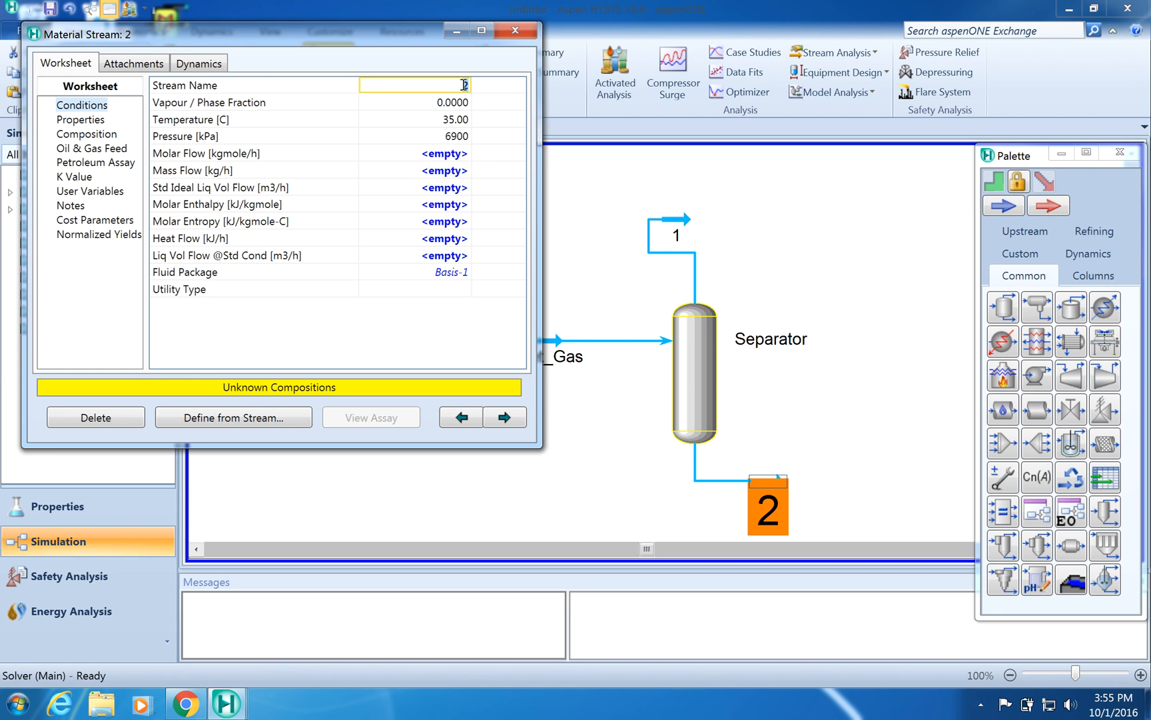
text(KWater)
click(450, 105)
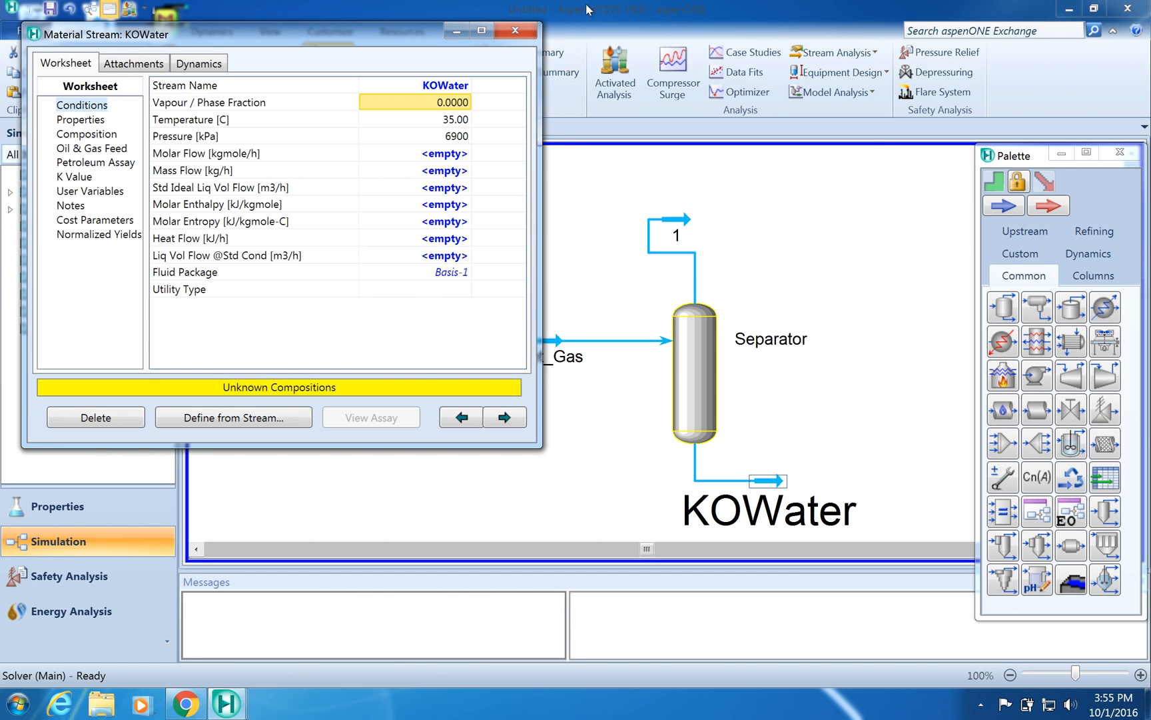
click(525, 35)
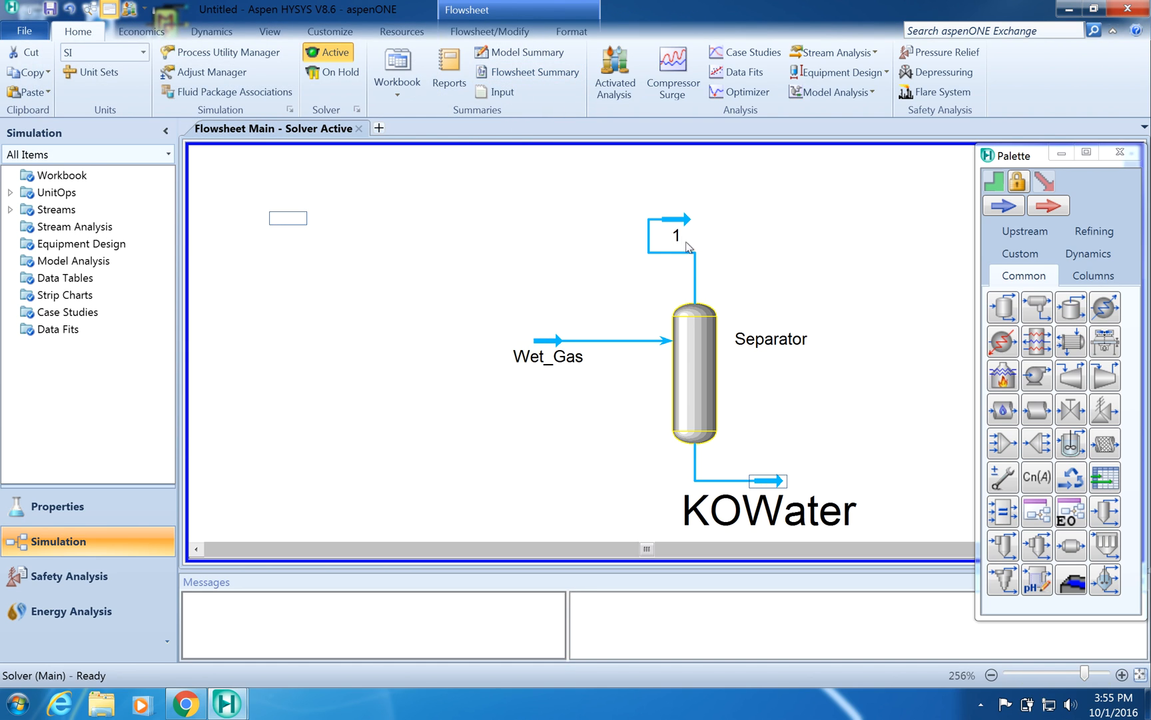
- Try to rename the vapour outlet stream 1 as Gastoabsorber
click(677, 219)
double_click(678, 217)
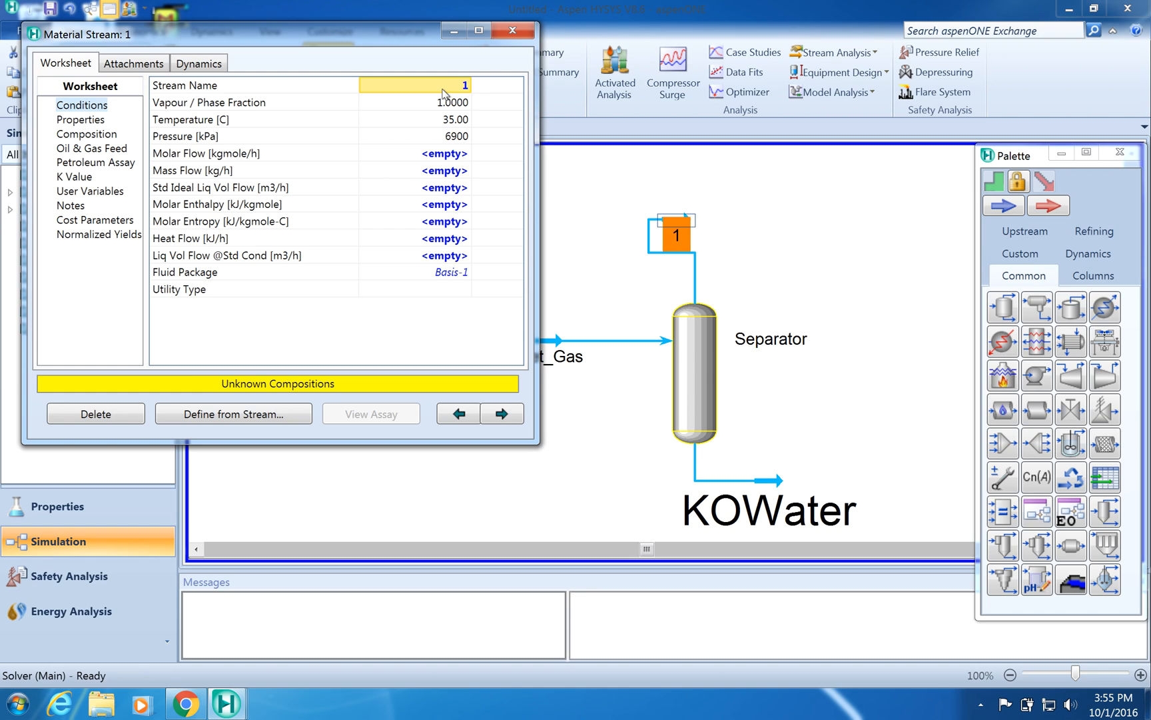
click(465, 86)
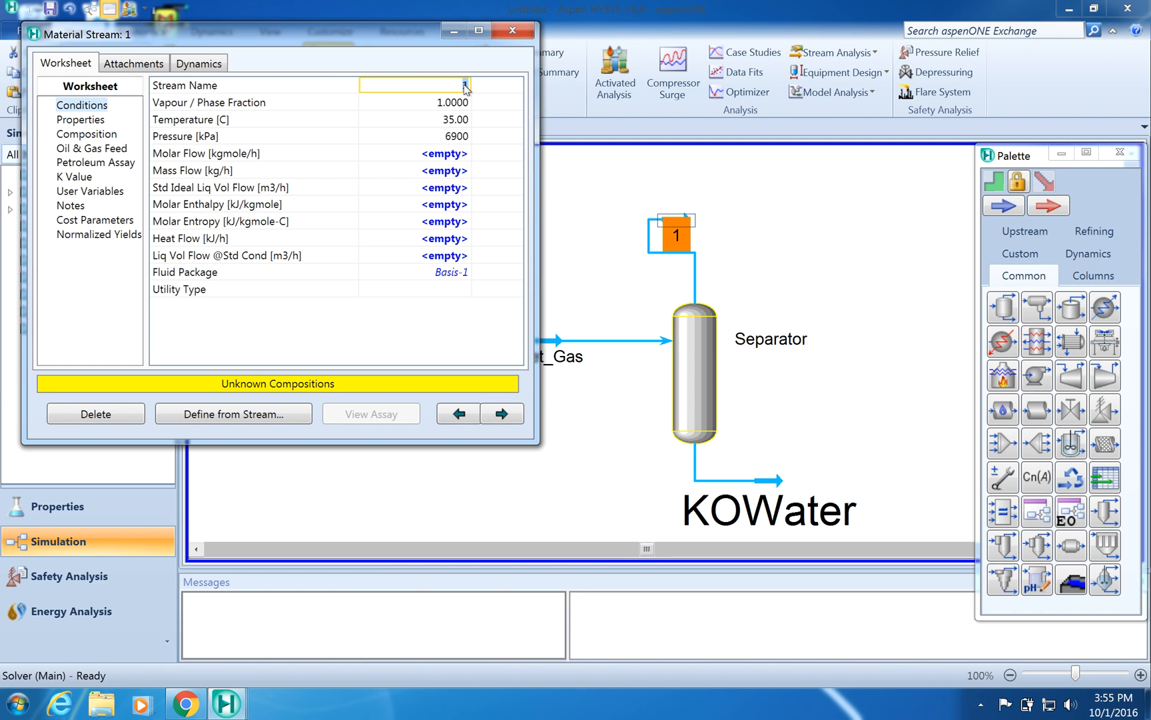
text(Gastoabsorber)
click(511, 30)
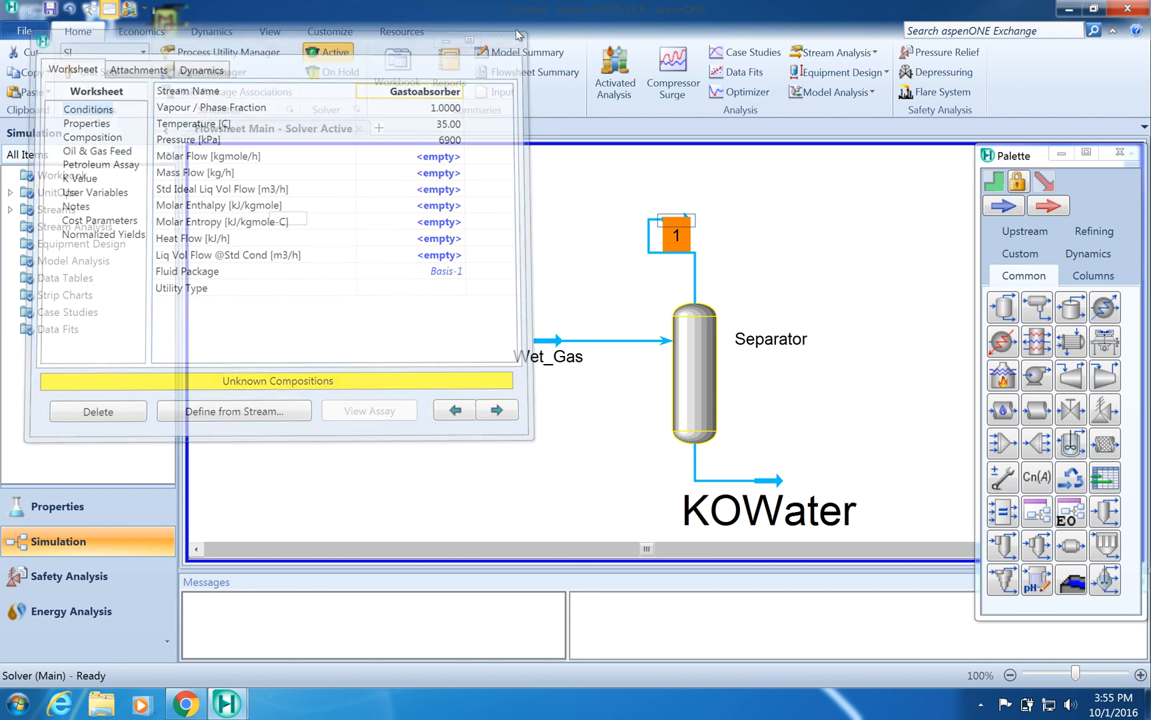
- Reopen stream 1 and rename it as GastoAbsorber, then close its window
double_click(677, 237)
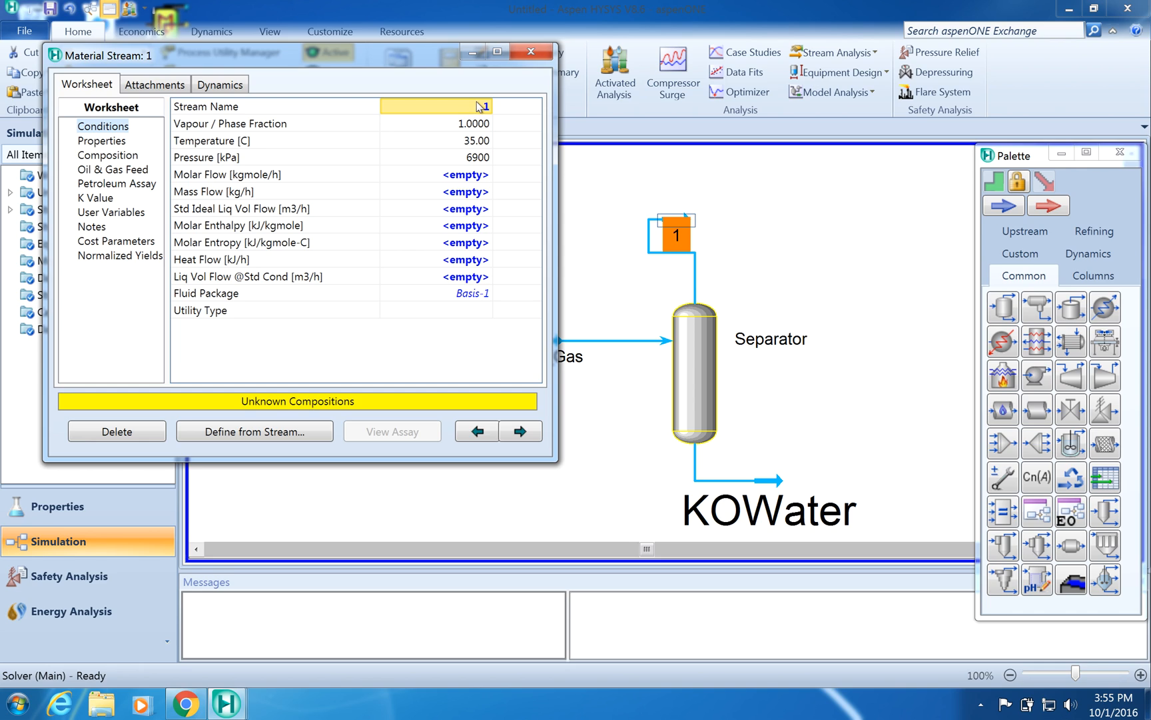
click(480, 105)
text(Gast)
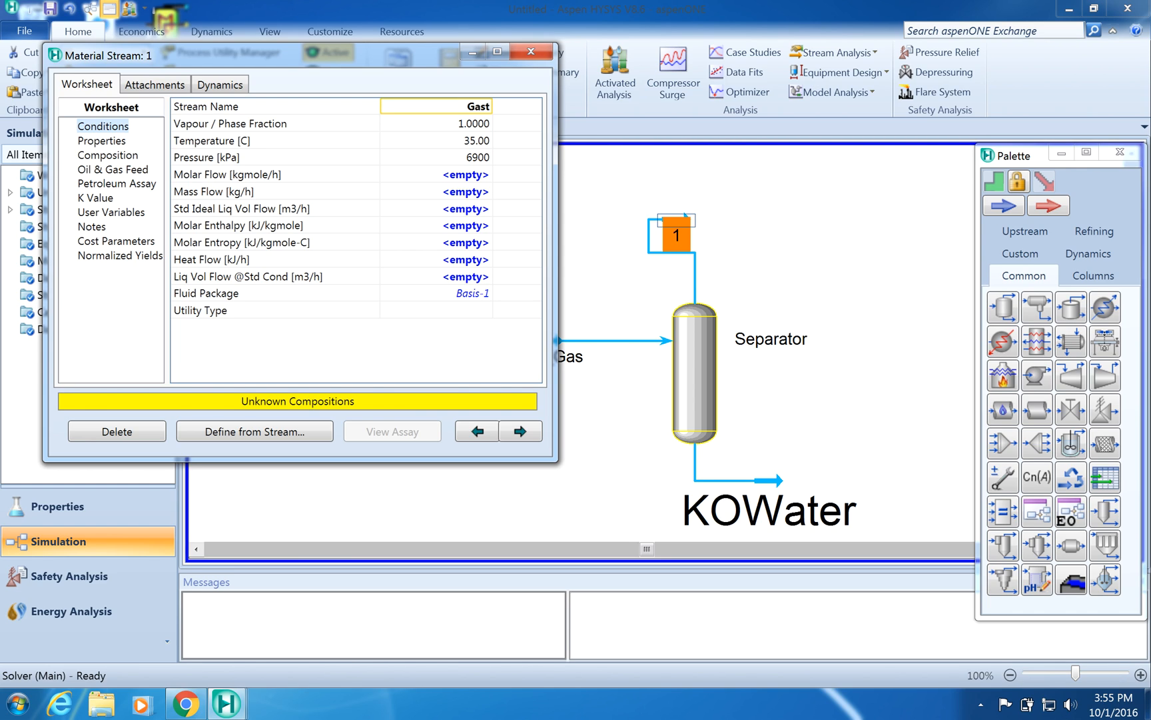
text(oAbsorber)
click(472, 127)
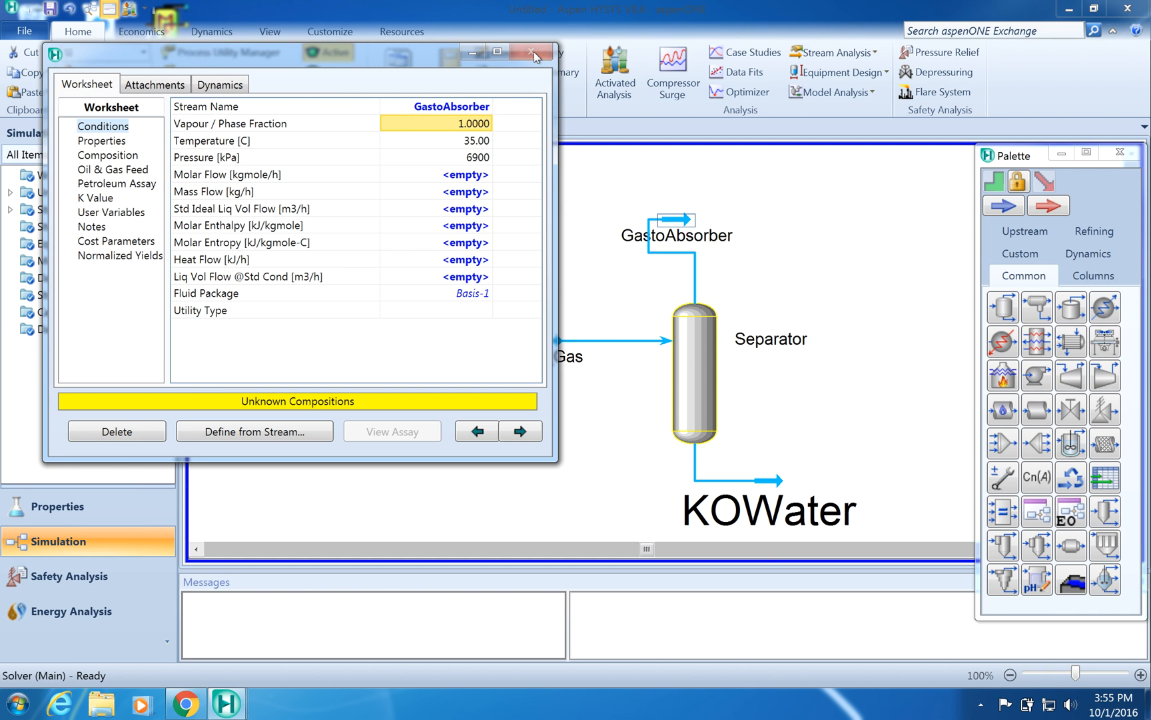
click(532, 53)
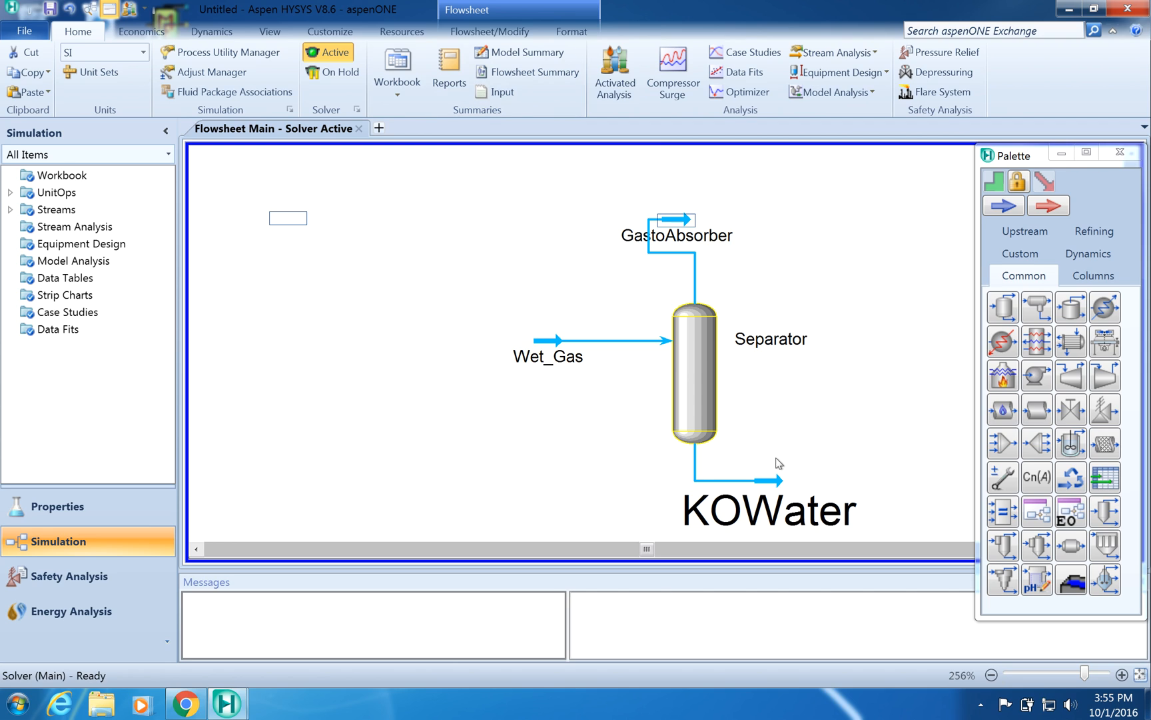
- Set the KOWater stream label's font size to 5
mouse_move(761, 482)
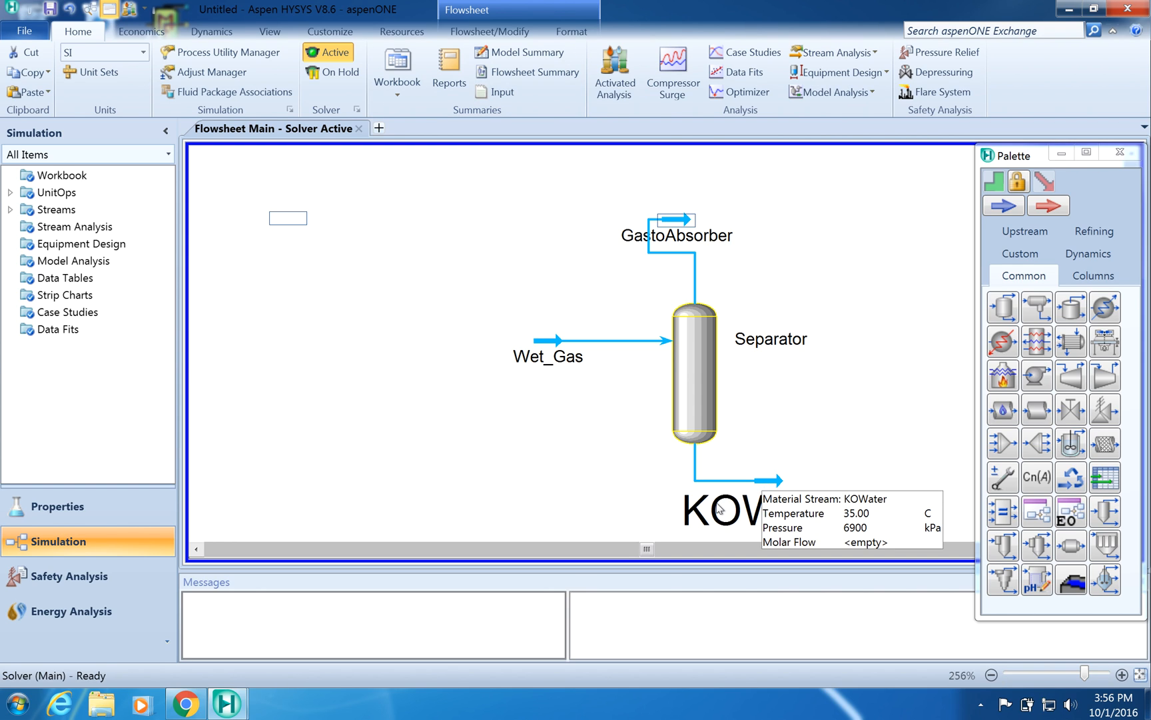
click(719, 509)
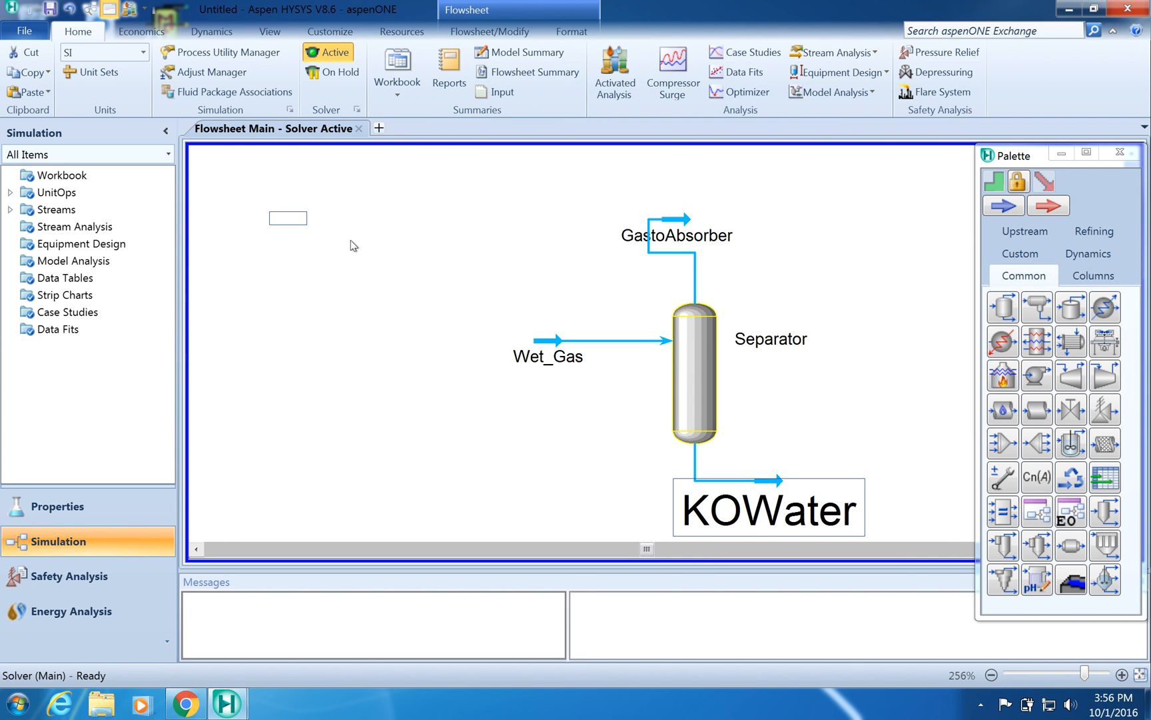
click(572, 37)
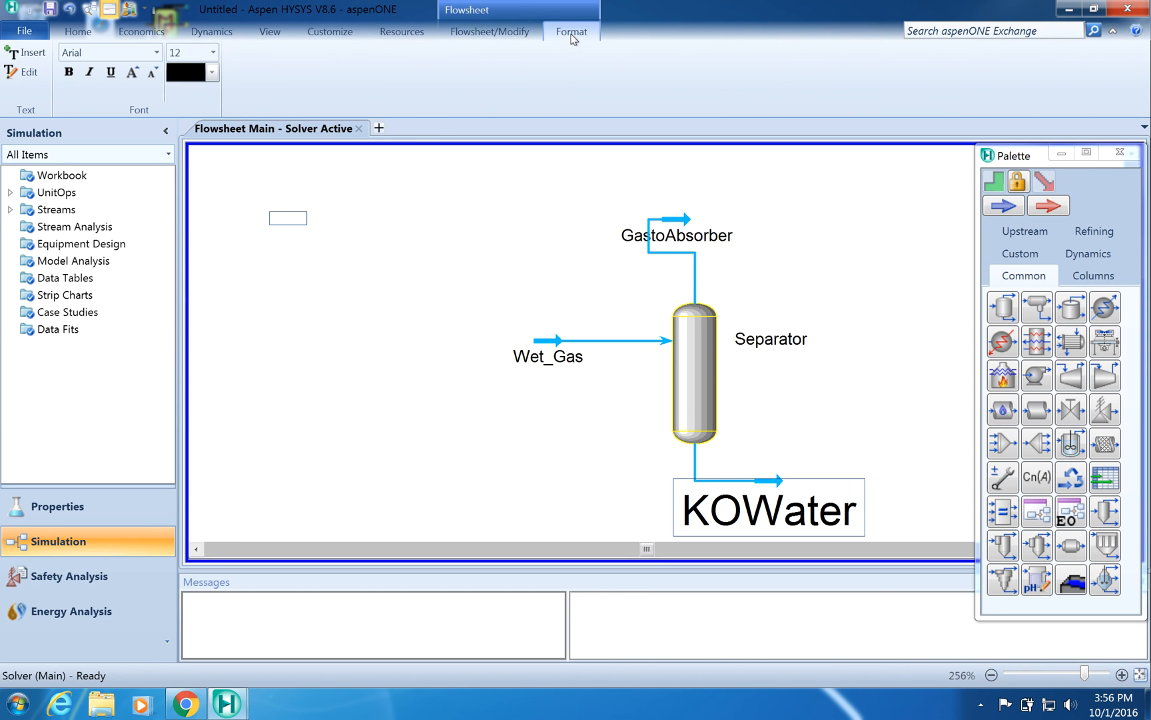
click(213, 52)
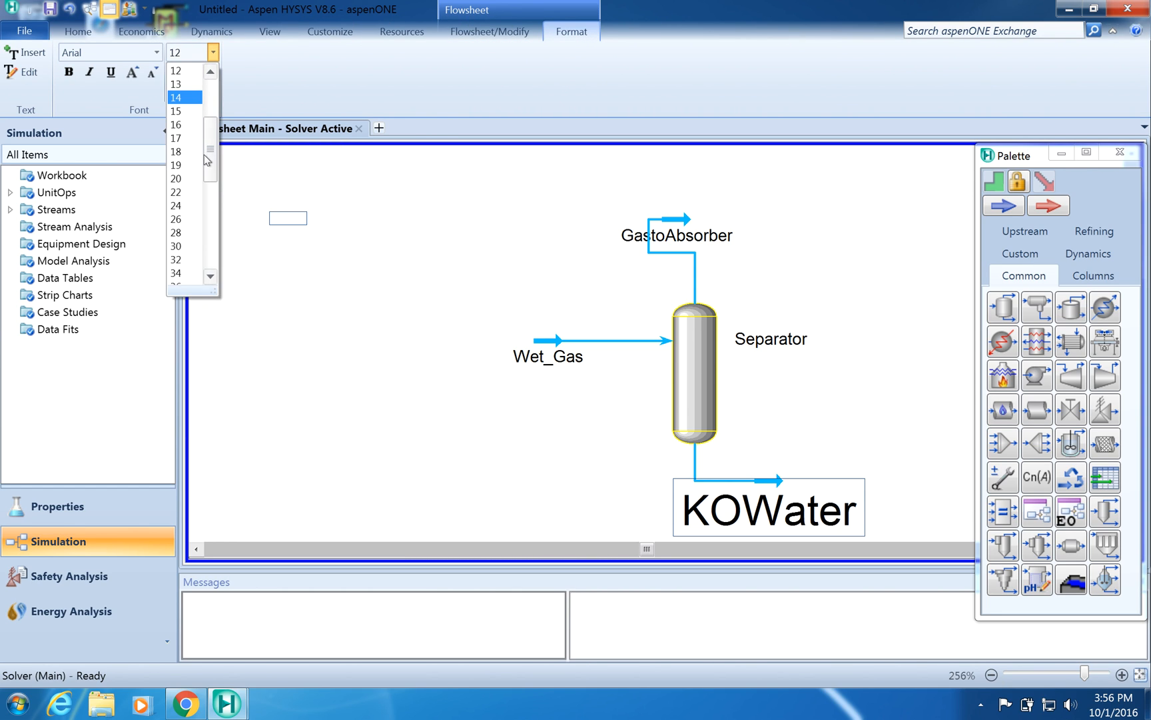
scroll(210, 158, up, 3)
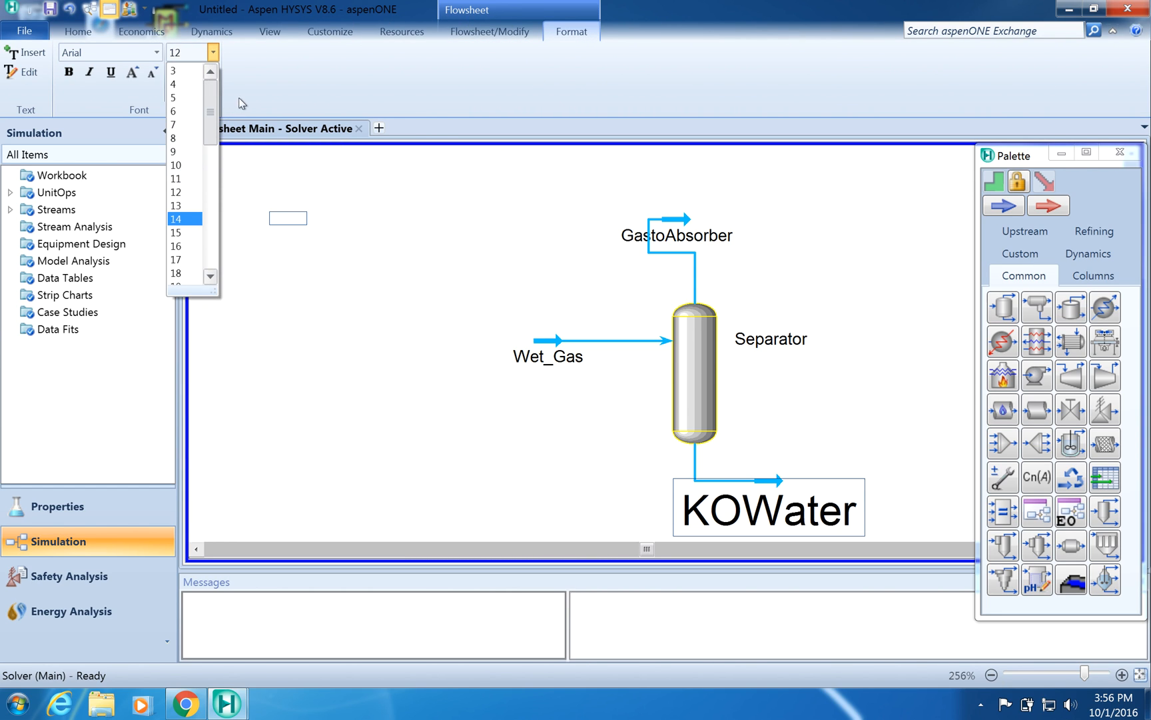
click(175, 99)
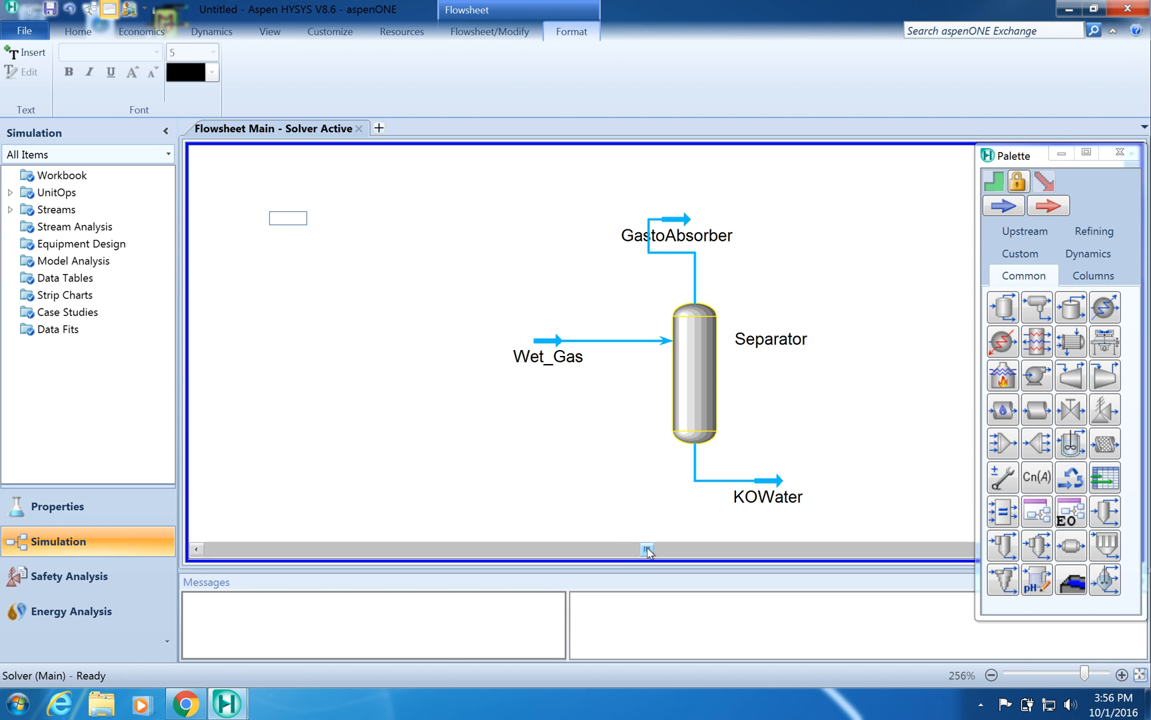
- Open Wet_Gas's composition page and try to enter a methane mole fraction of 0.67
double_click(544, 340)
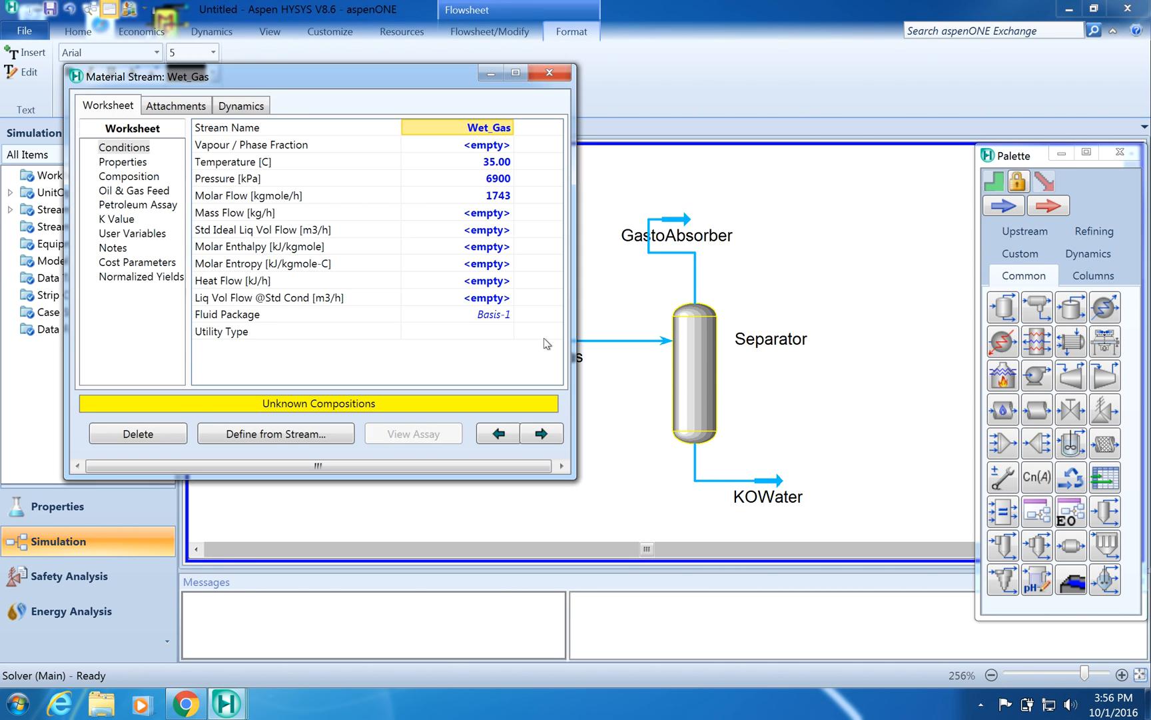
click(128, 177)
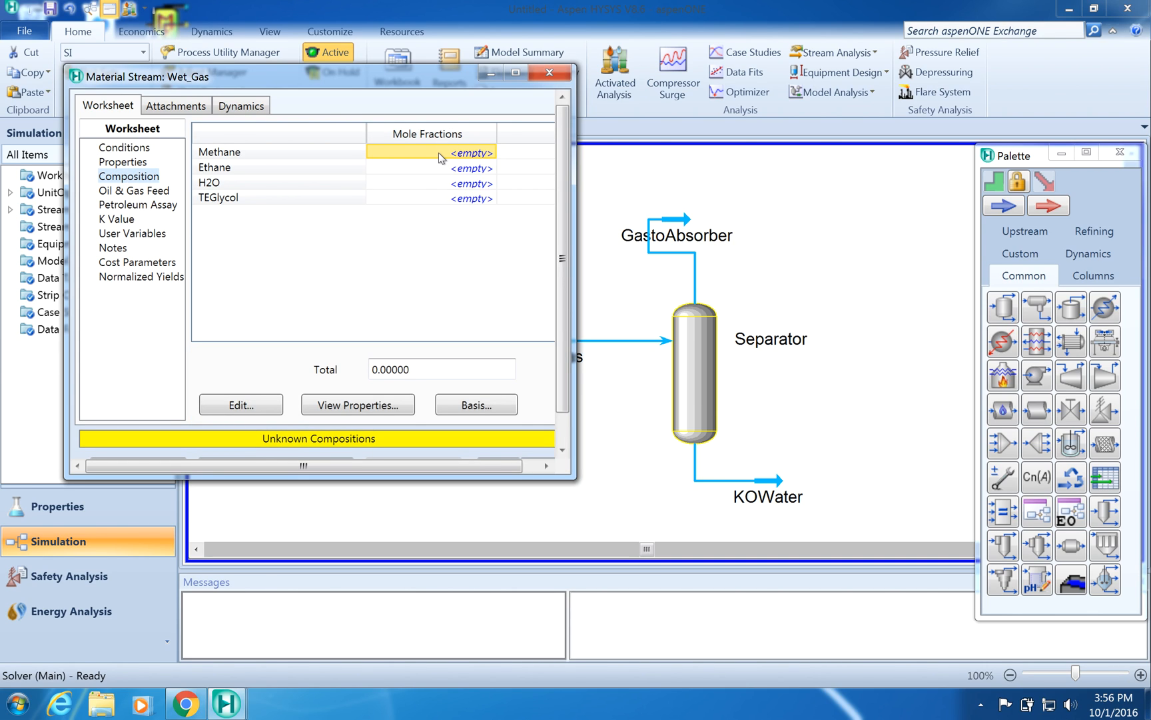
click(479, 151)
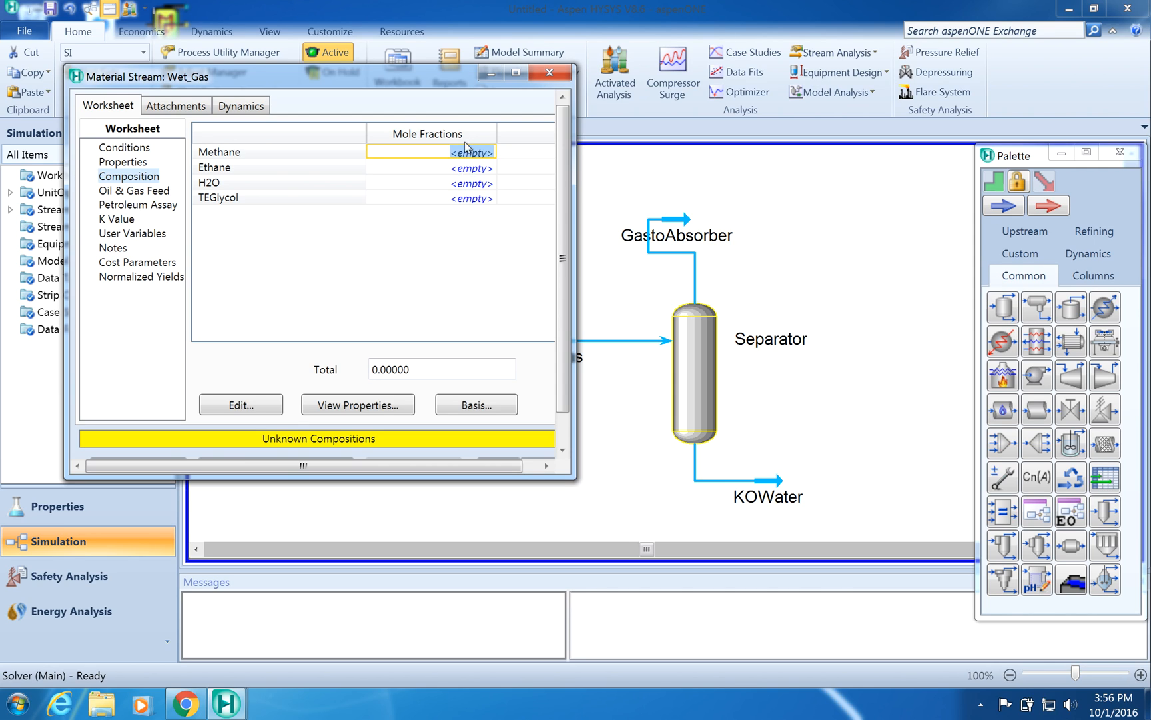
double_click(461, 153)
text(0.67>)
key(Return)
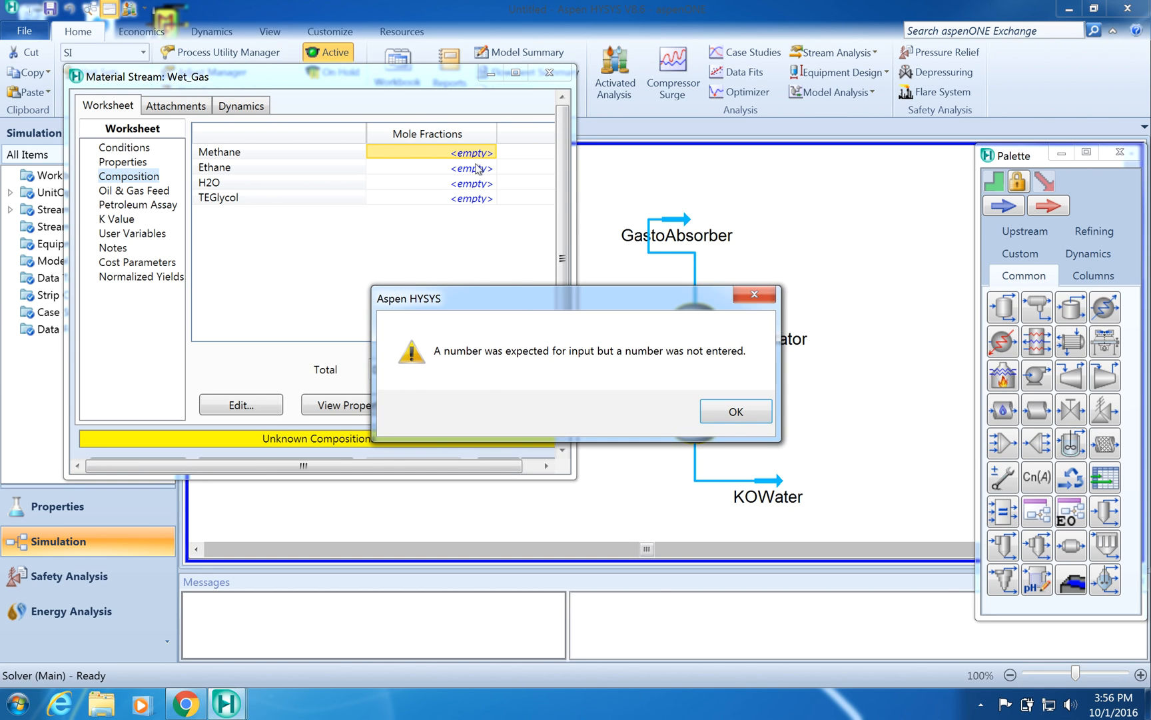
click(736, 412)
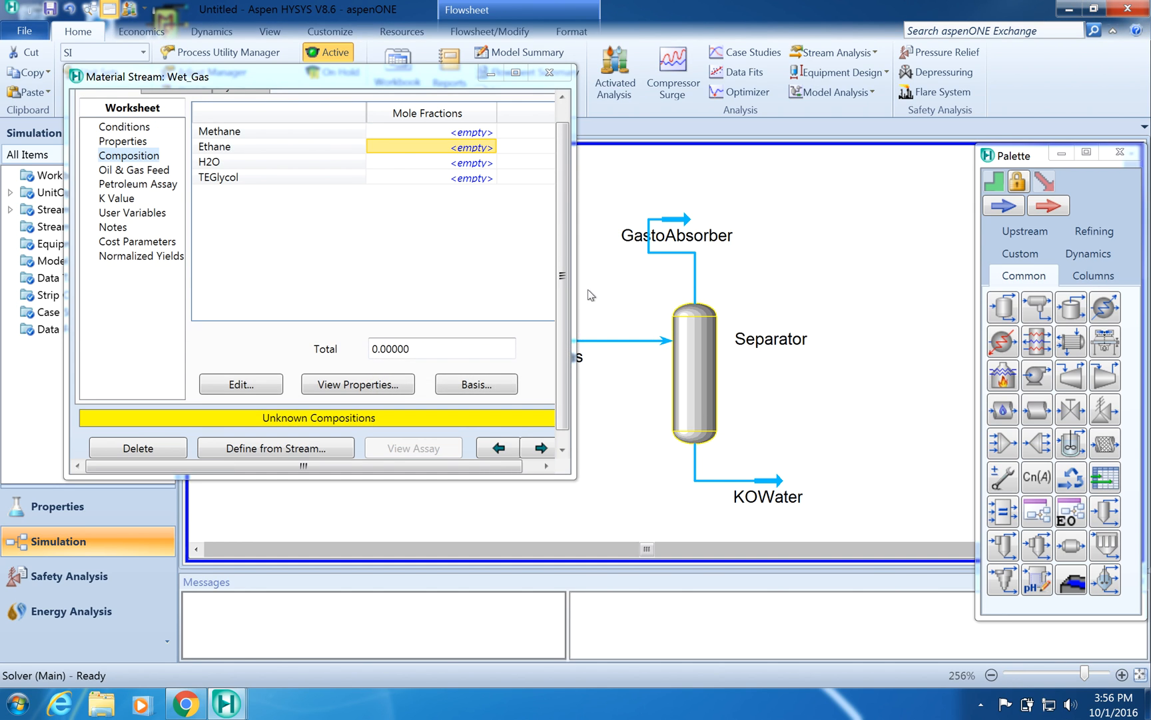
- Set Wet_Gas's composition to mole fractions of 0.67 methane, 0.23 ethane and 0.1 H2O, then close the stream window
click(438, 132)
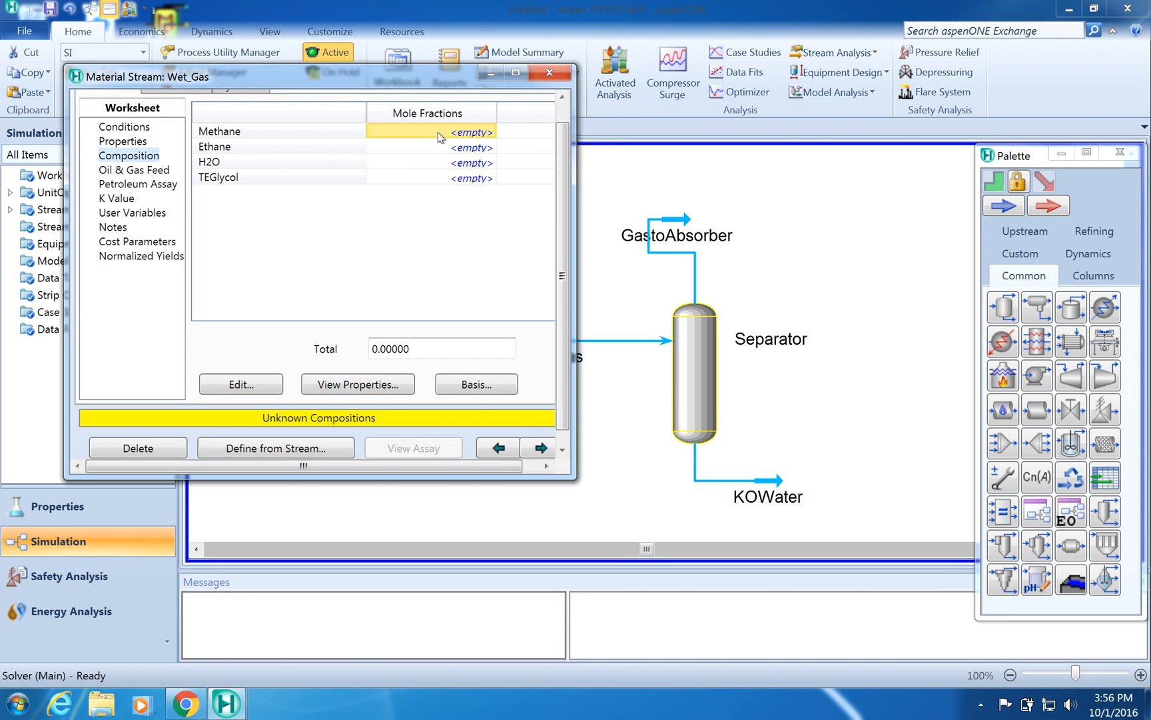
text(0.)
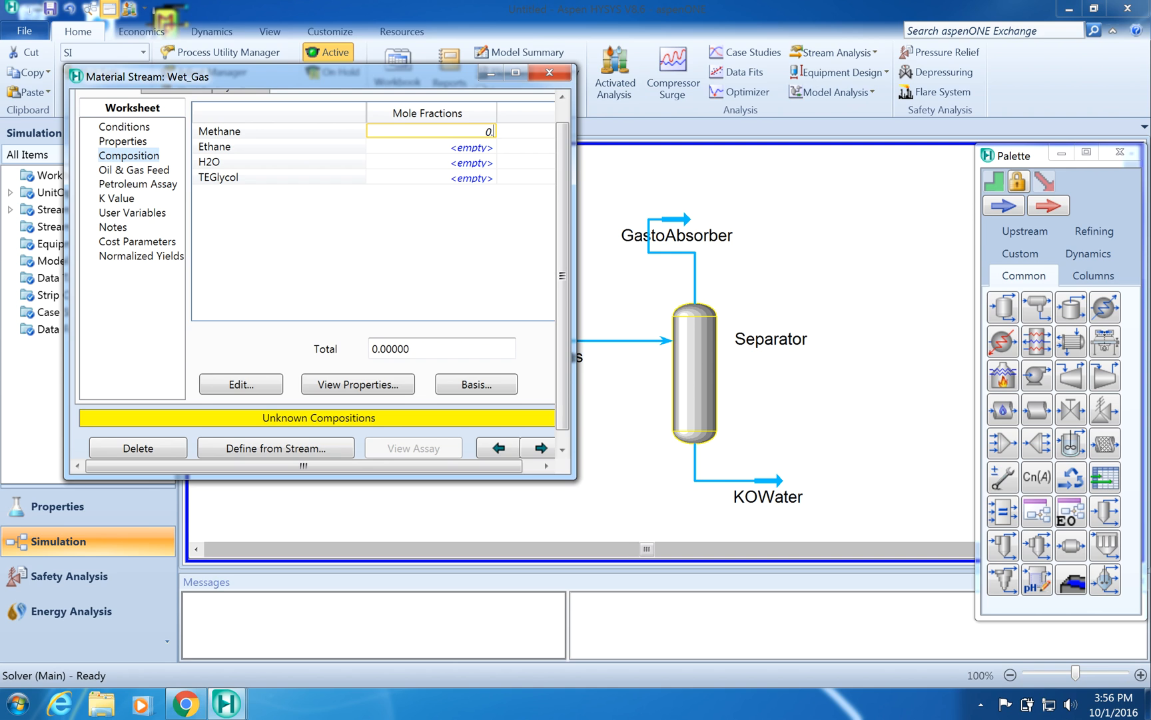
text(67)
key(Return)
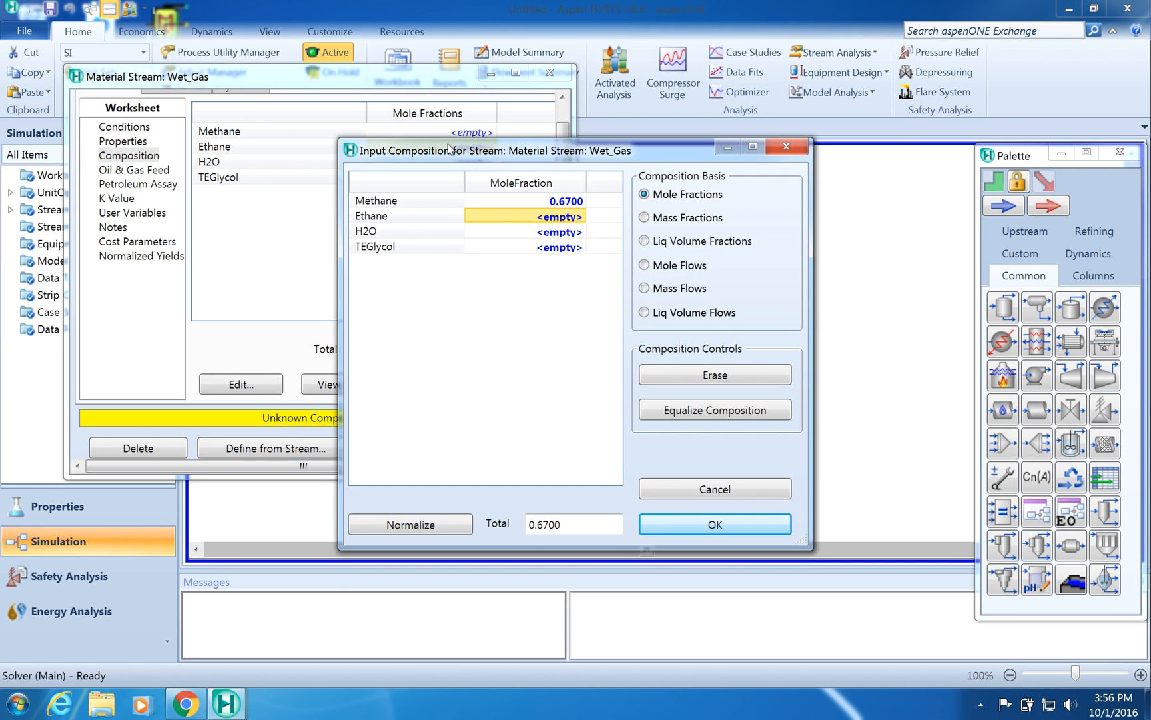
click(531, 224)
text(0.2)
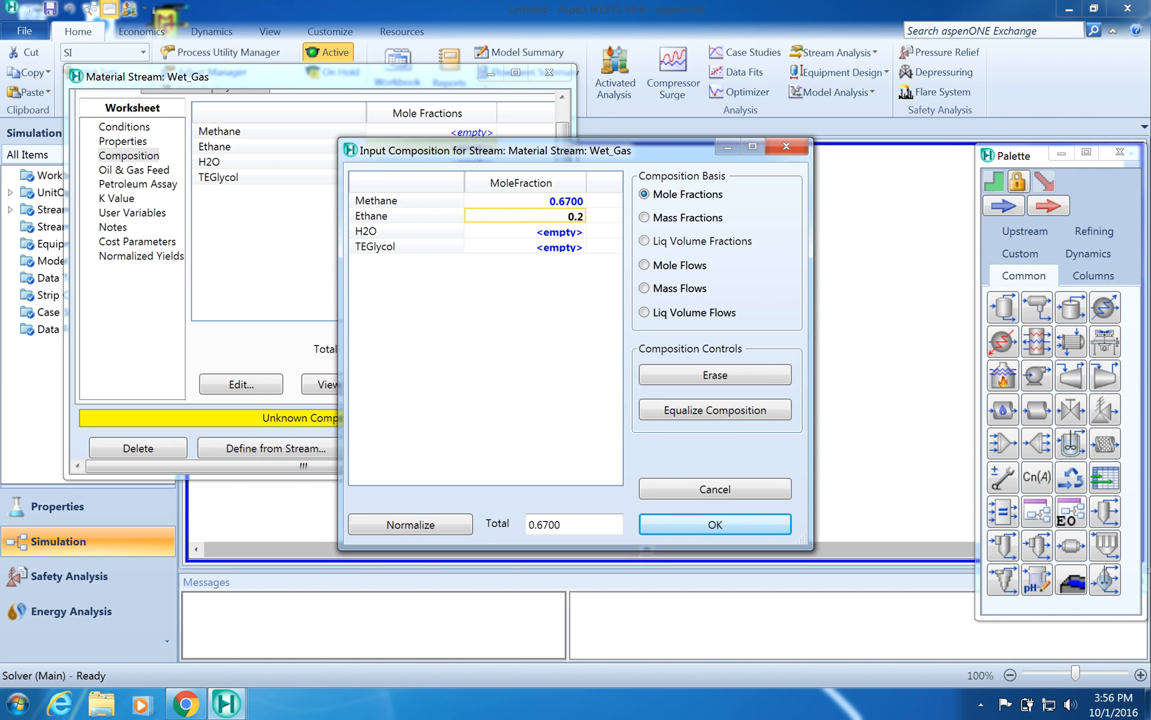
text(3)
click(533, 237)
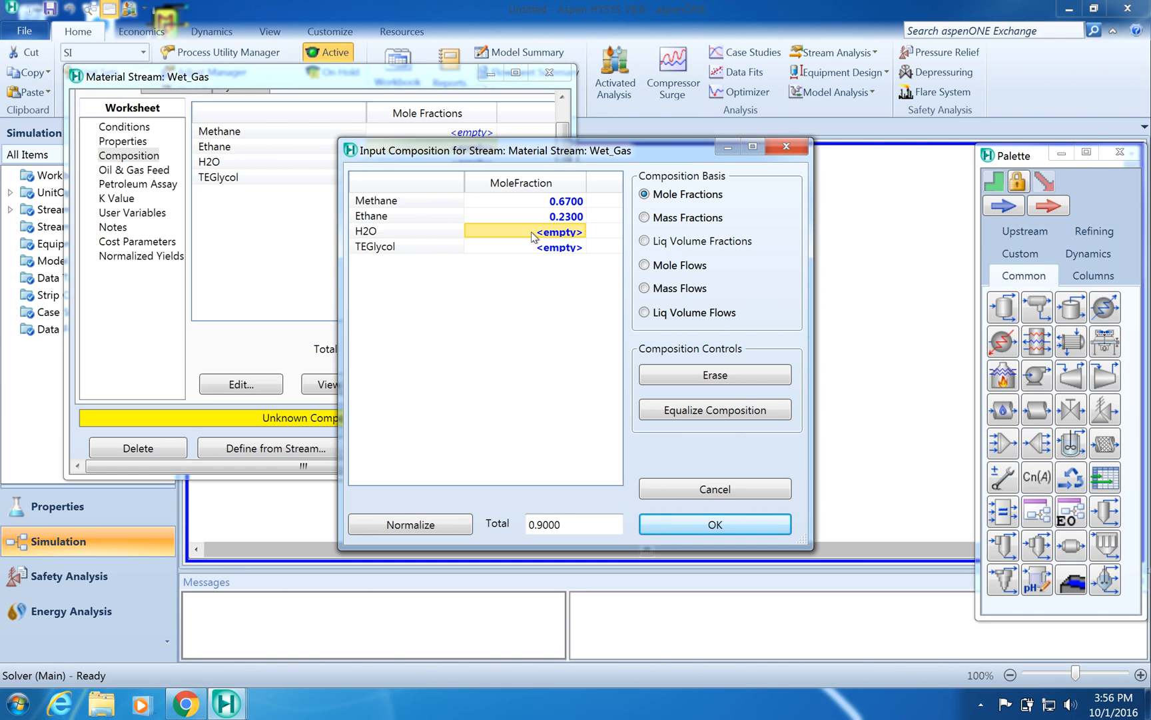
text(0.1)
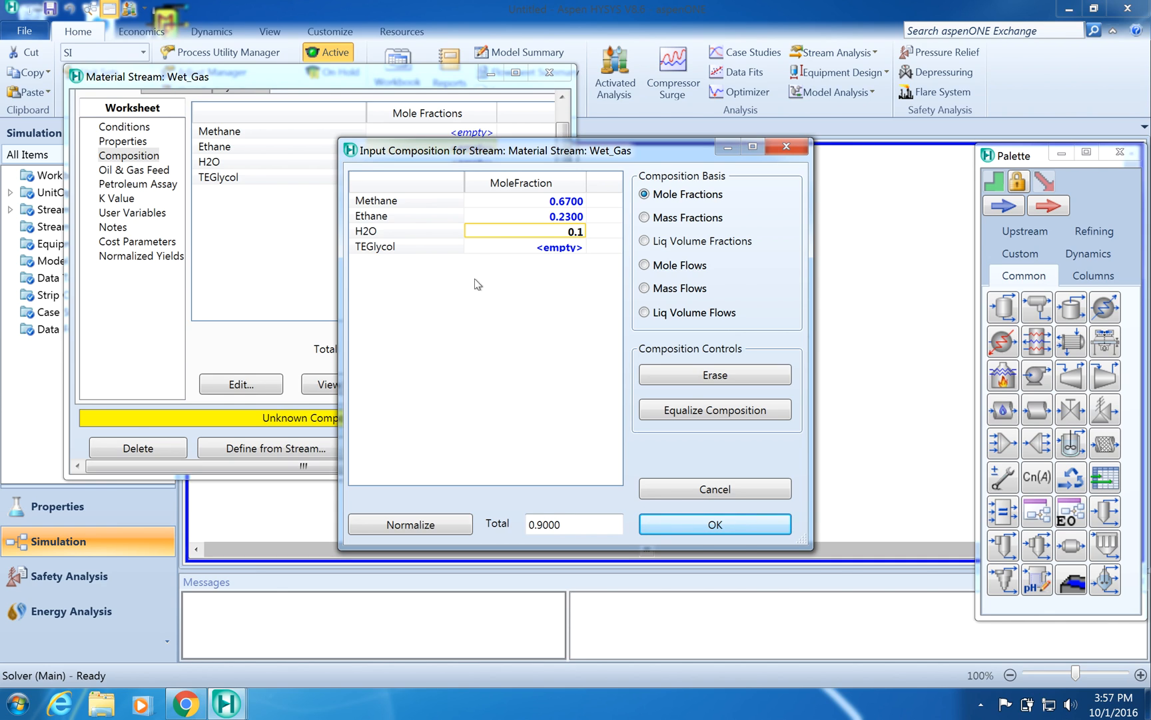
click(552, 205)
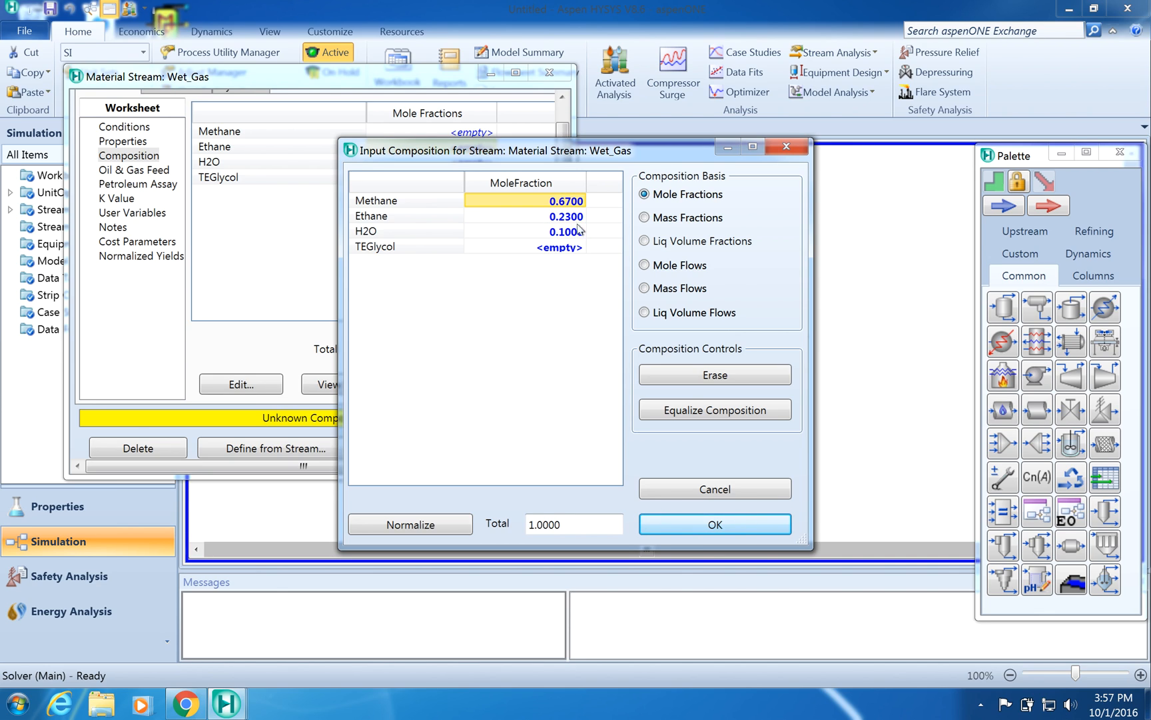
click(694, 526)
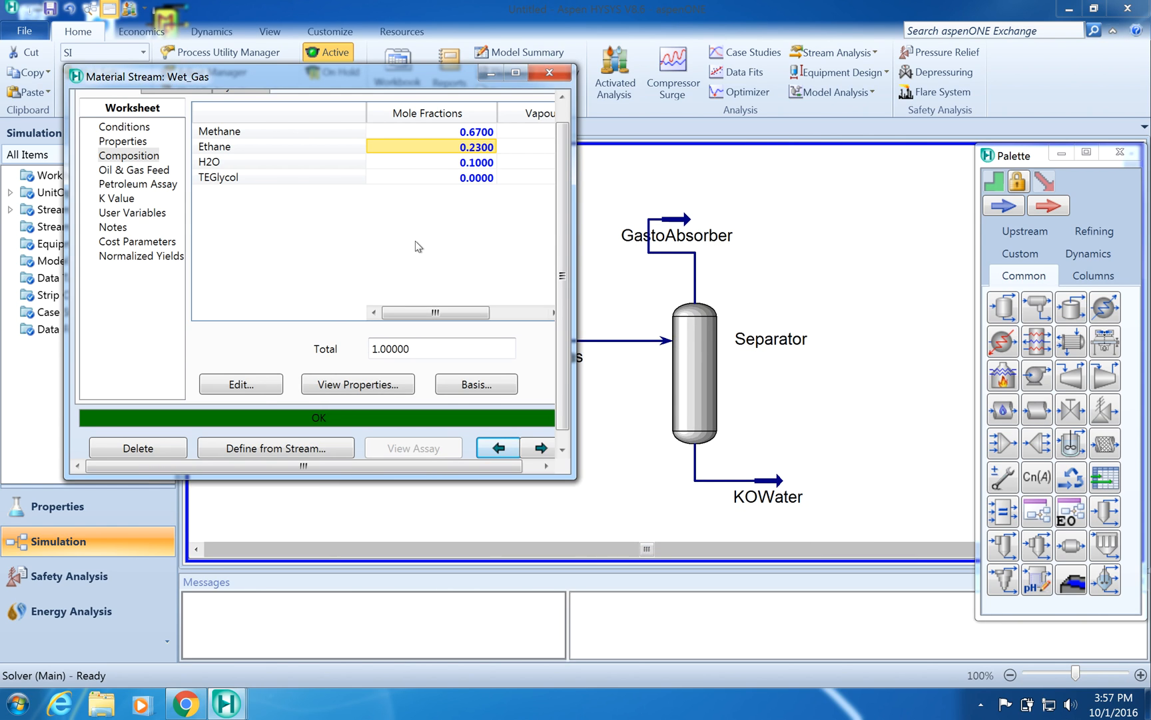
click(550, 77)
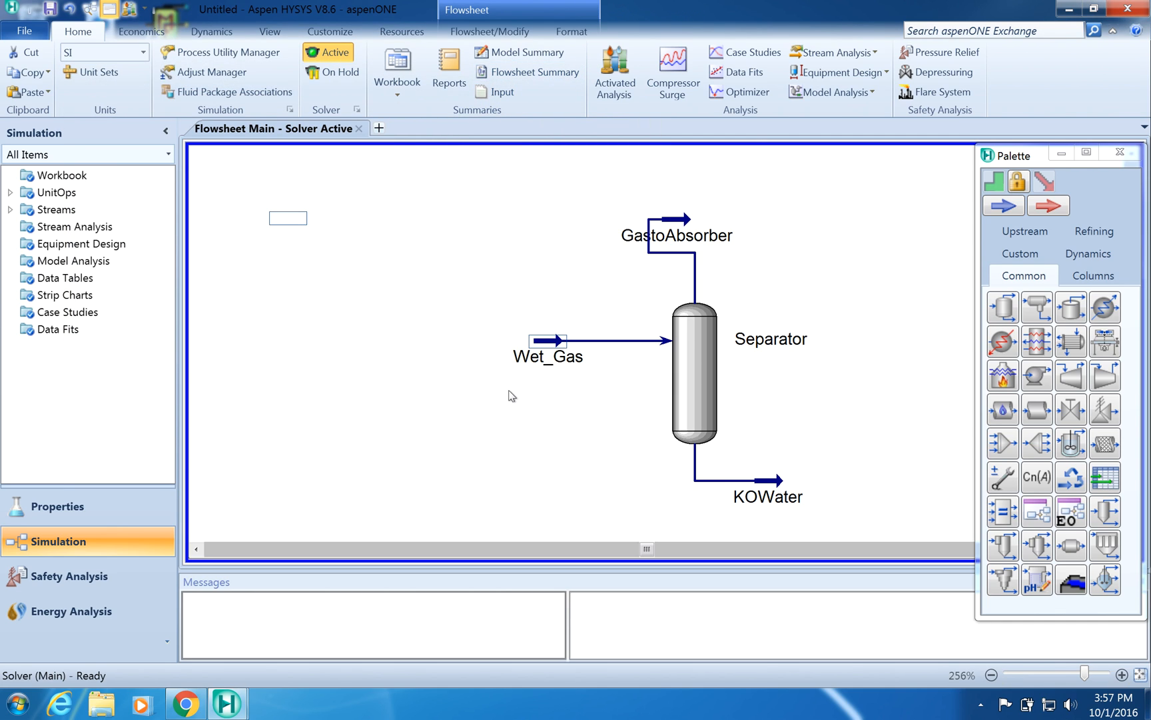
- Put the solver on hold and place an Absorber column on the flowsheet above the separator
click(344, 70)
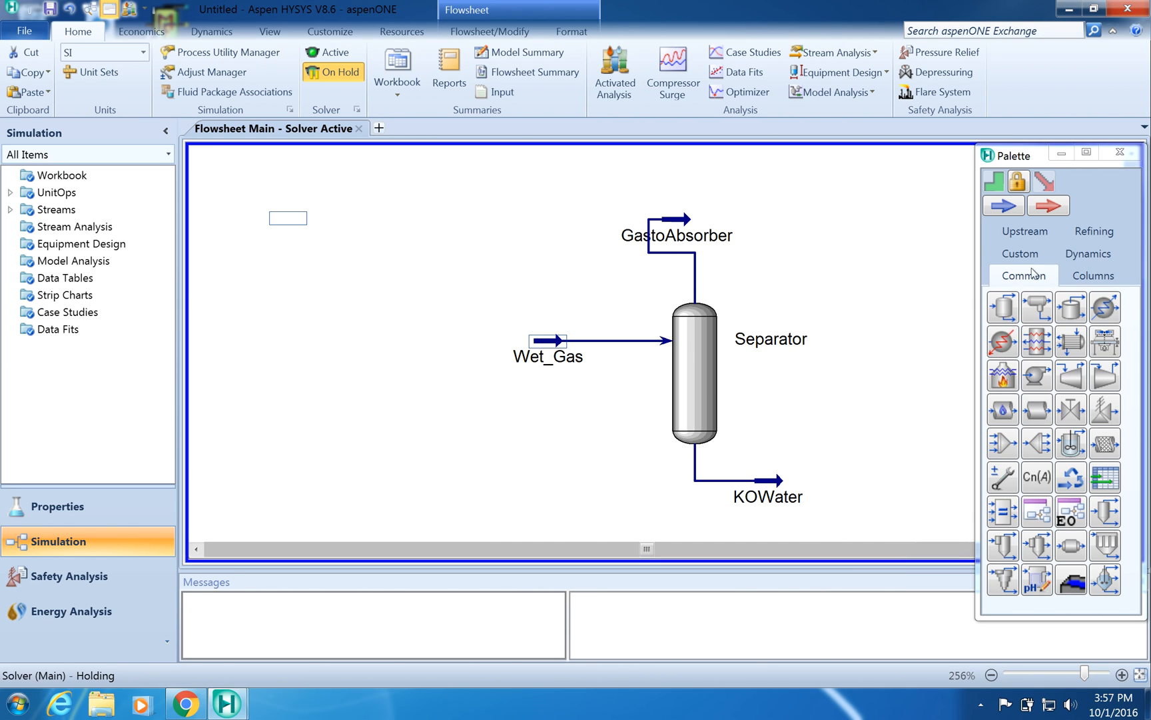
click(1097, 278)
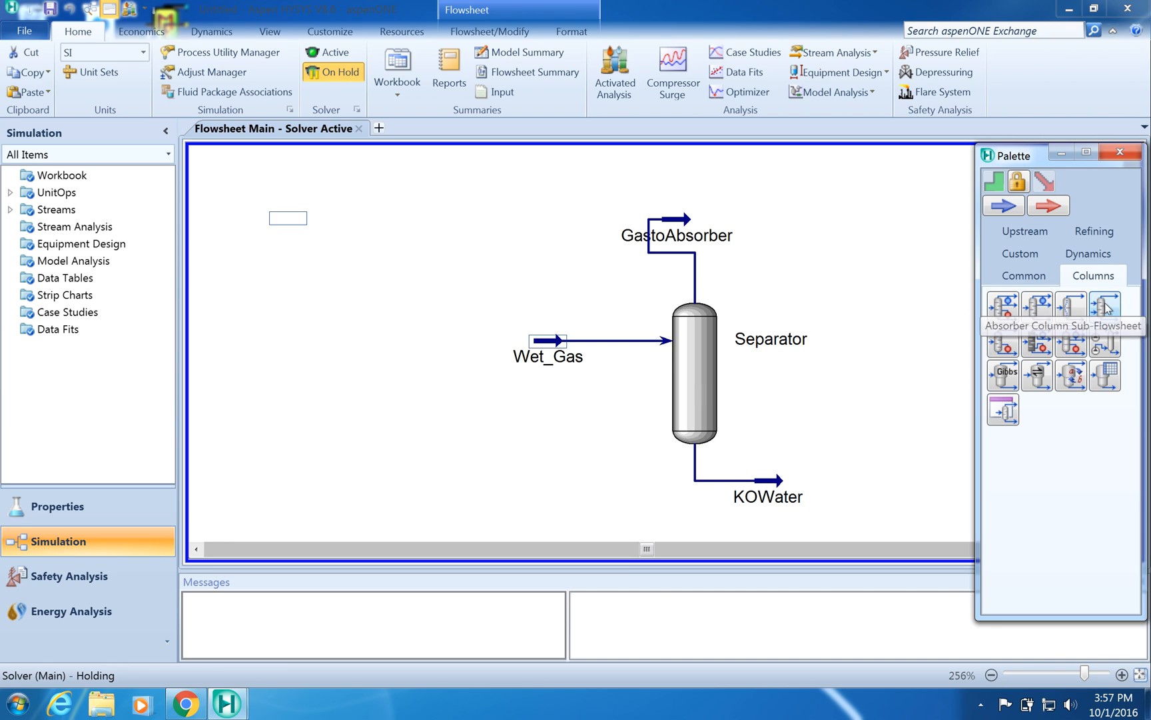
drag(1105, 307, 857, 256)
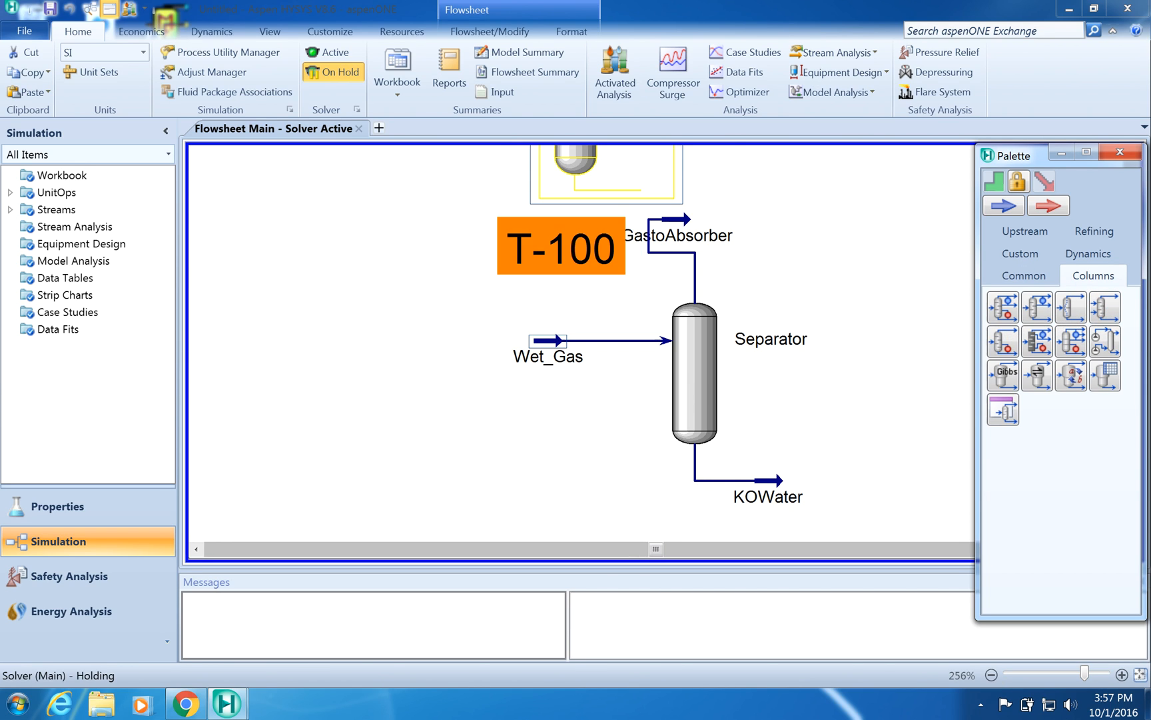
- Rename the absorber column as TEG_Absorber
click(582, 34)
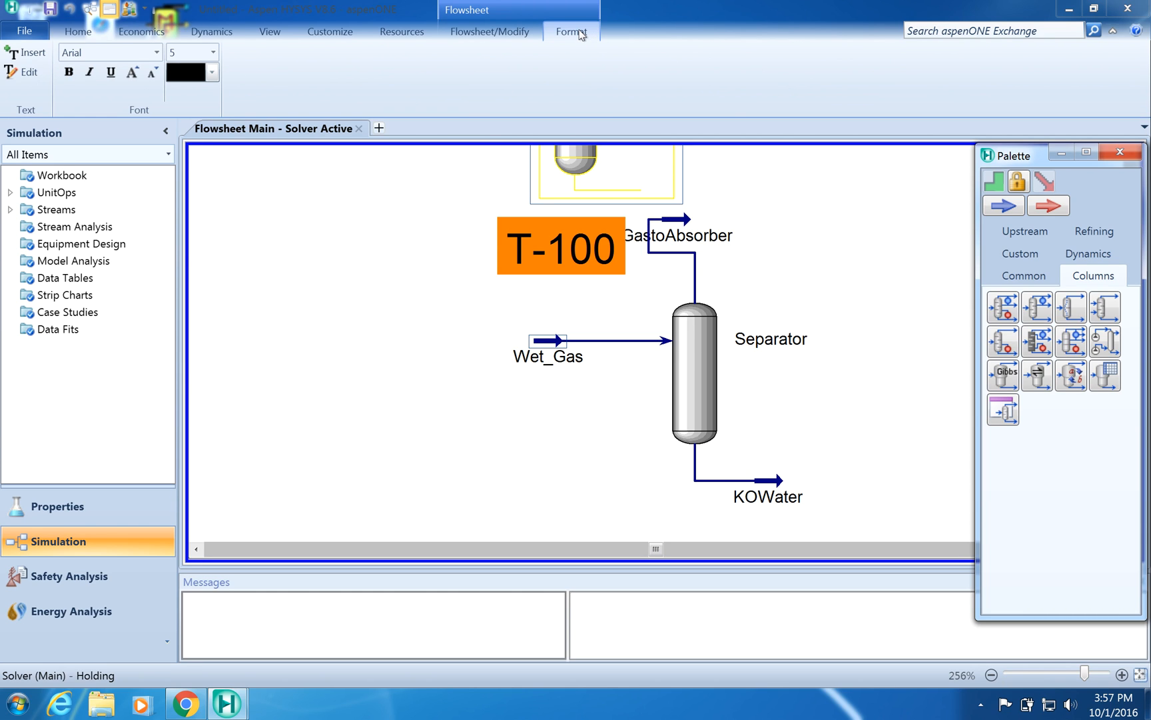
click(543, 239)
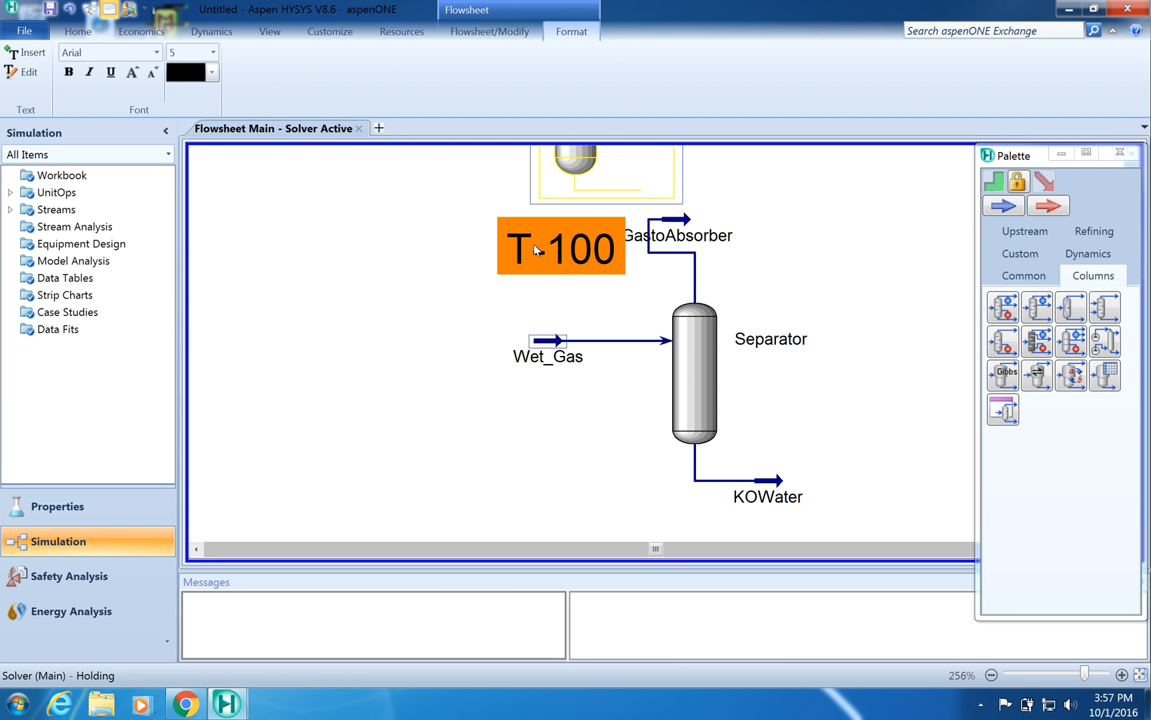
click(1064, 157)
drag(1133, 410, 1125, 275)
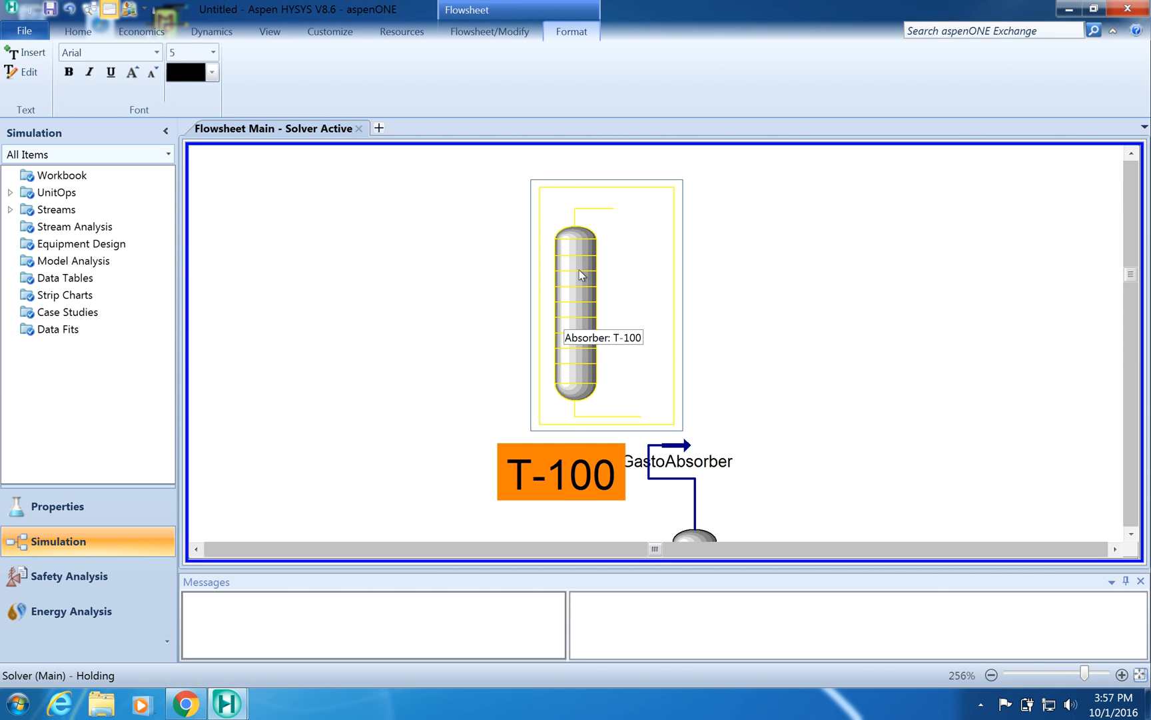
click(942, 236)
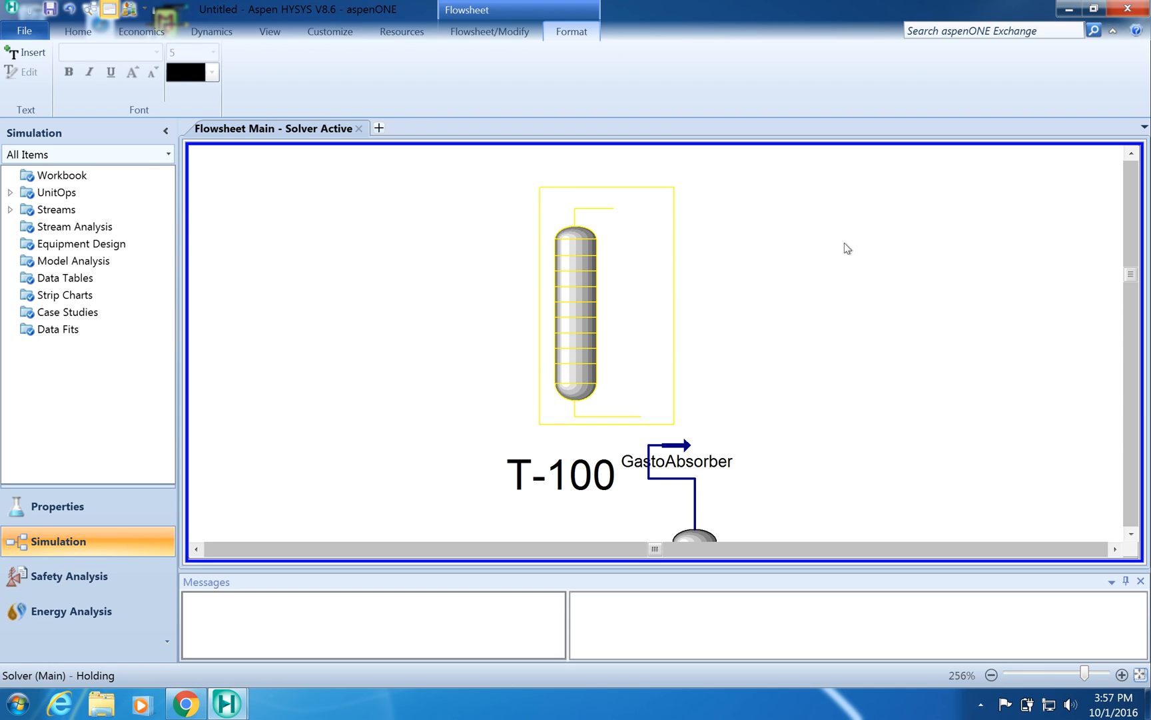
double_click(546, 477)
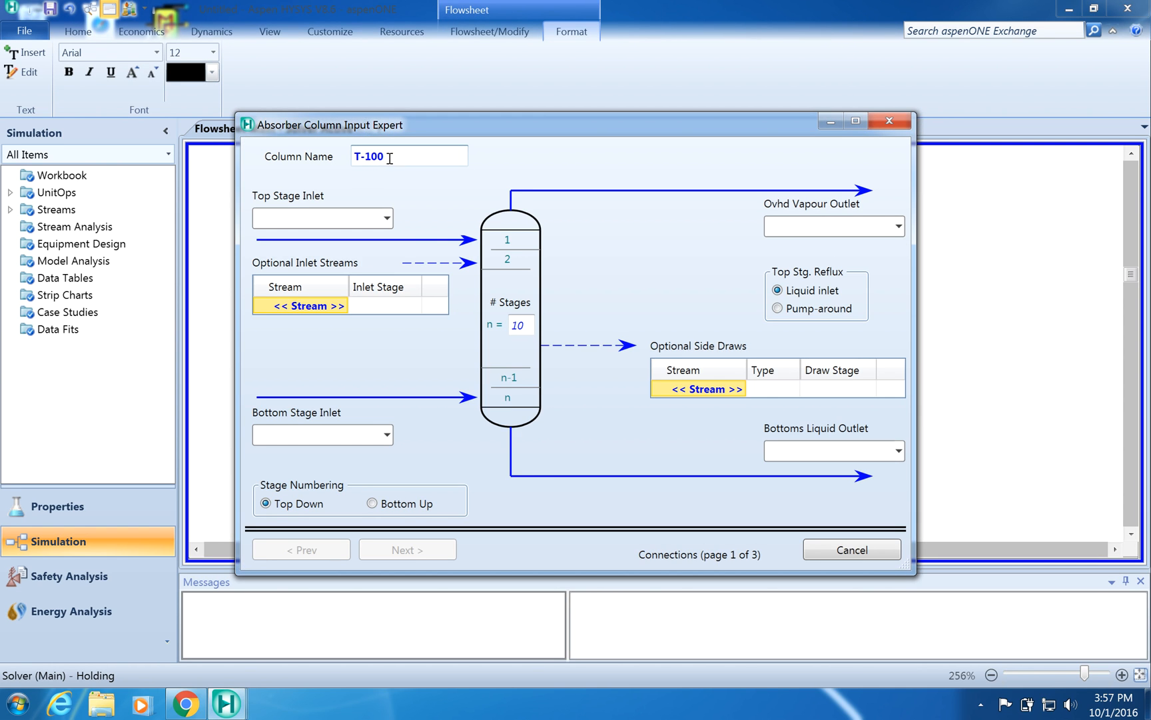
click(392, 158)
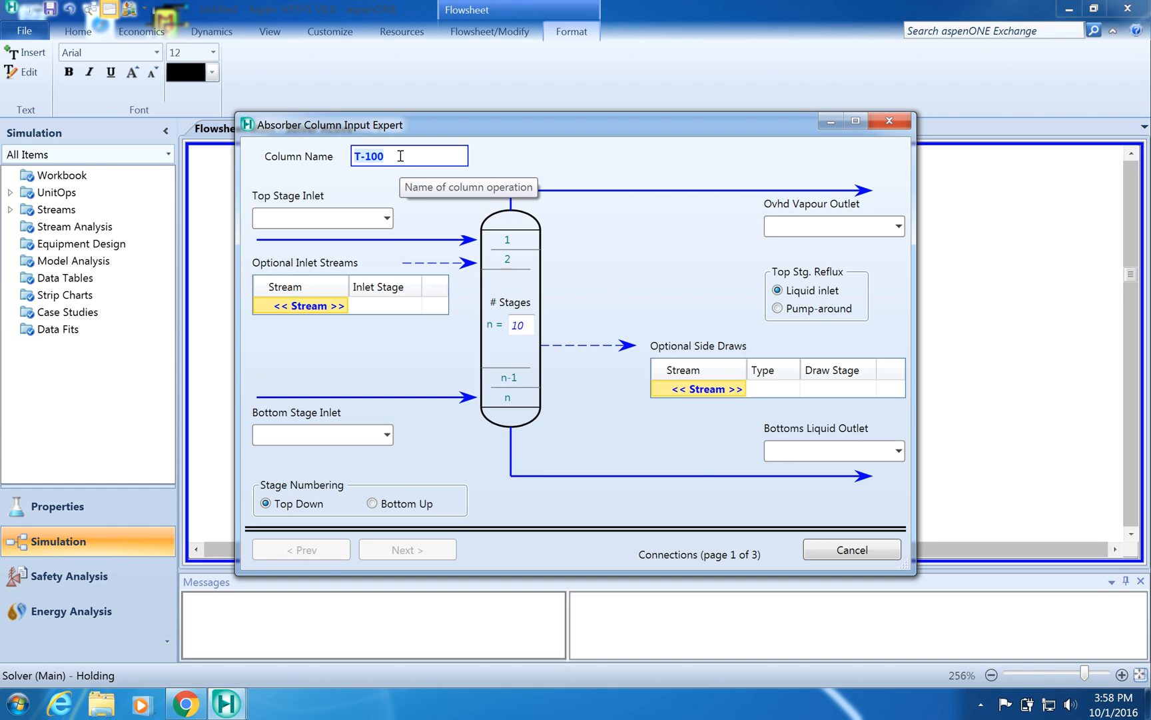
text(TEG_Absorber)
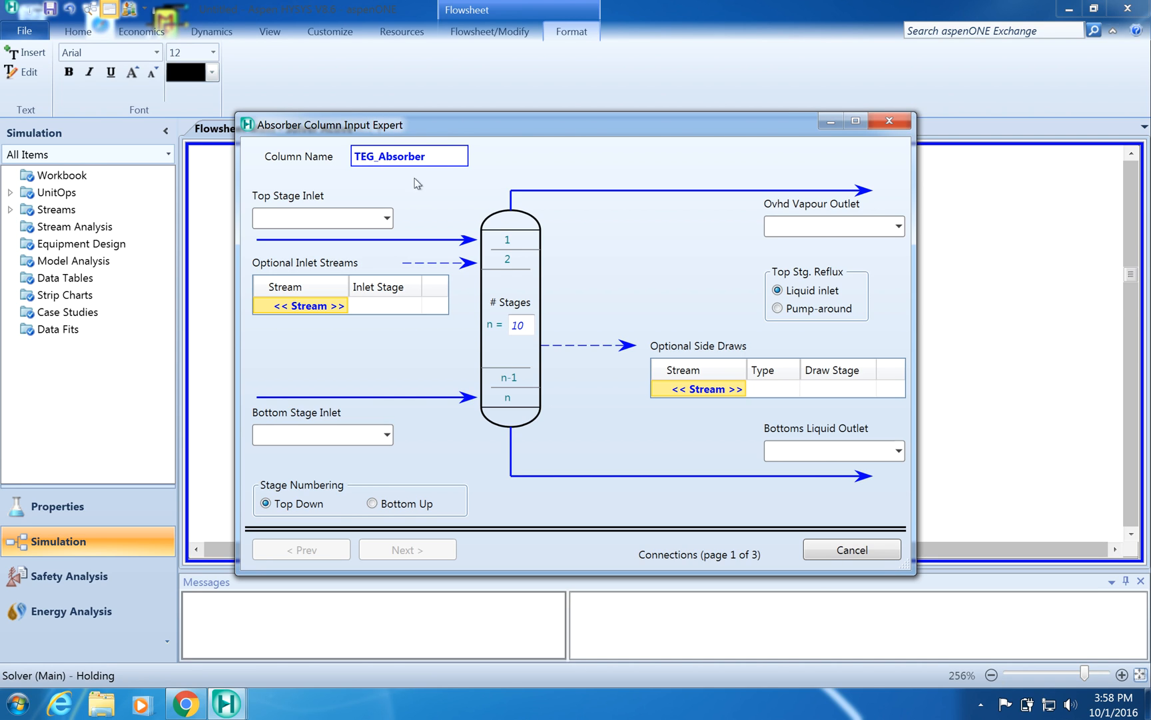
click(302, 217)
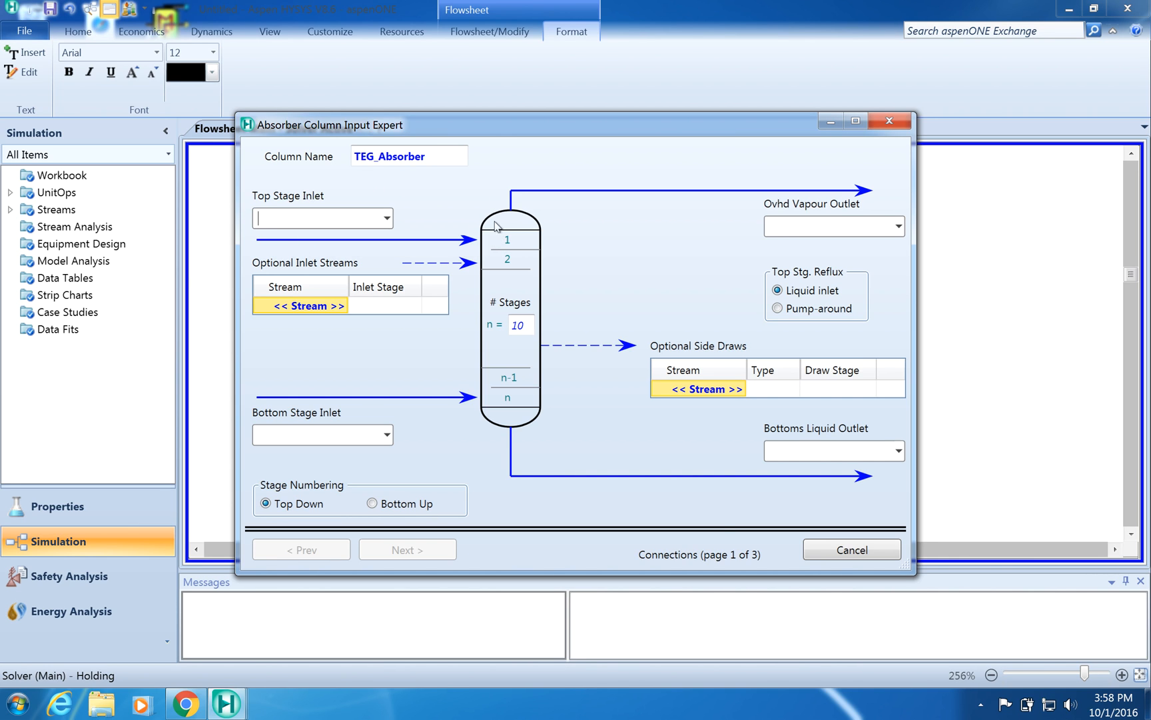
click(889, 121)
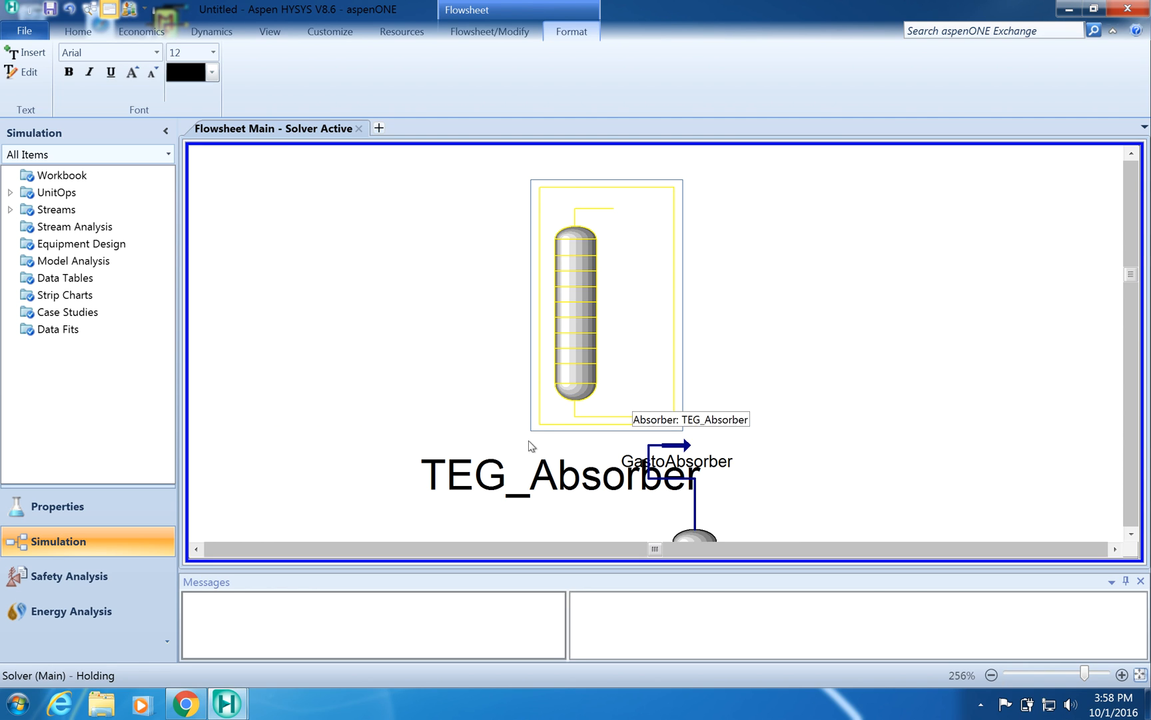
- Set the TEG_Absorber label's font size to 5
click(524, 483)
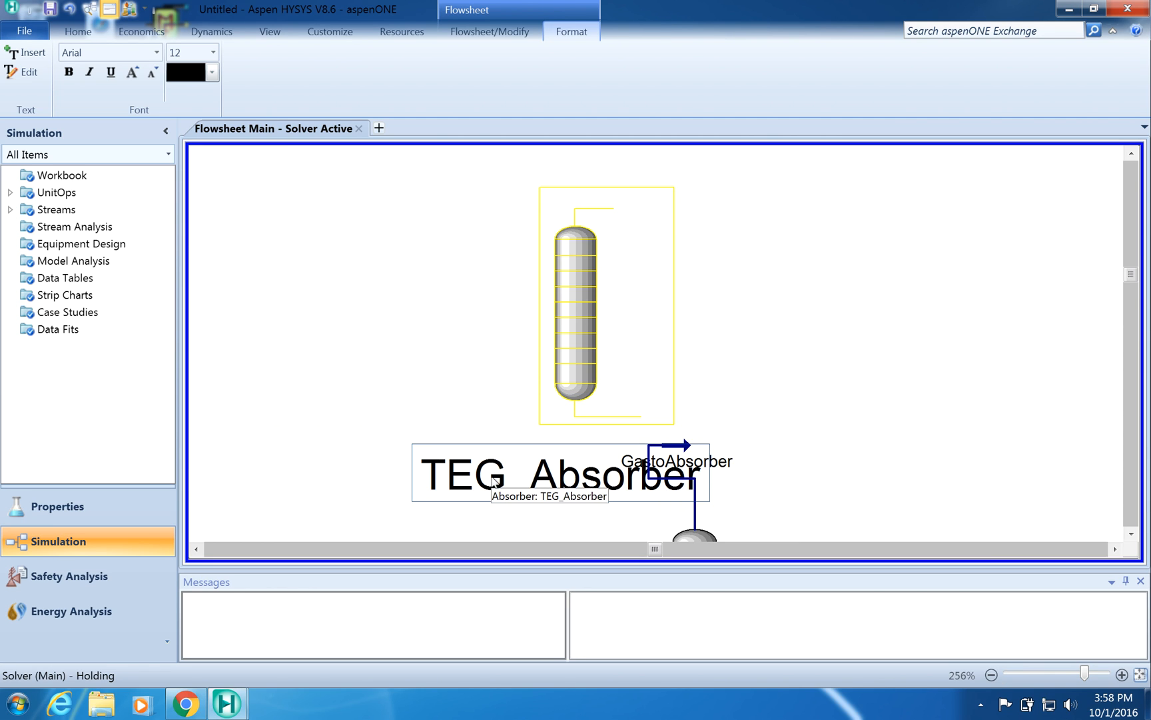
click(213, 53)
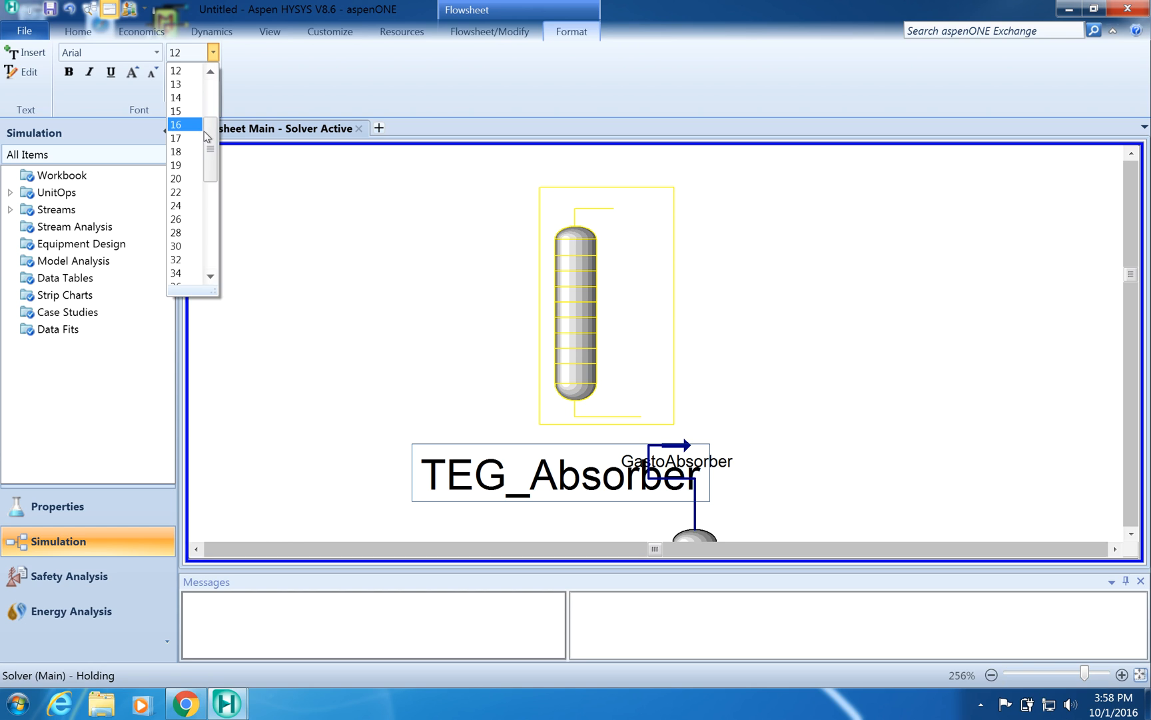
drag(204, 137, 204, 84)
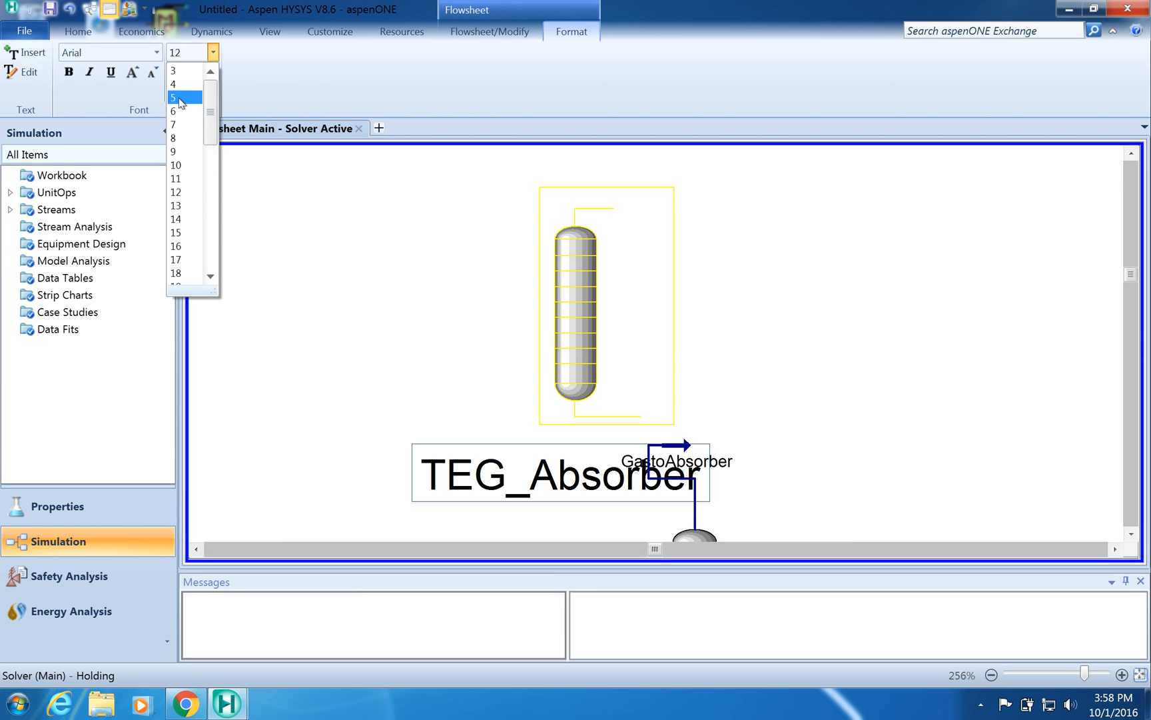
click(174, 97)
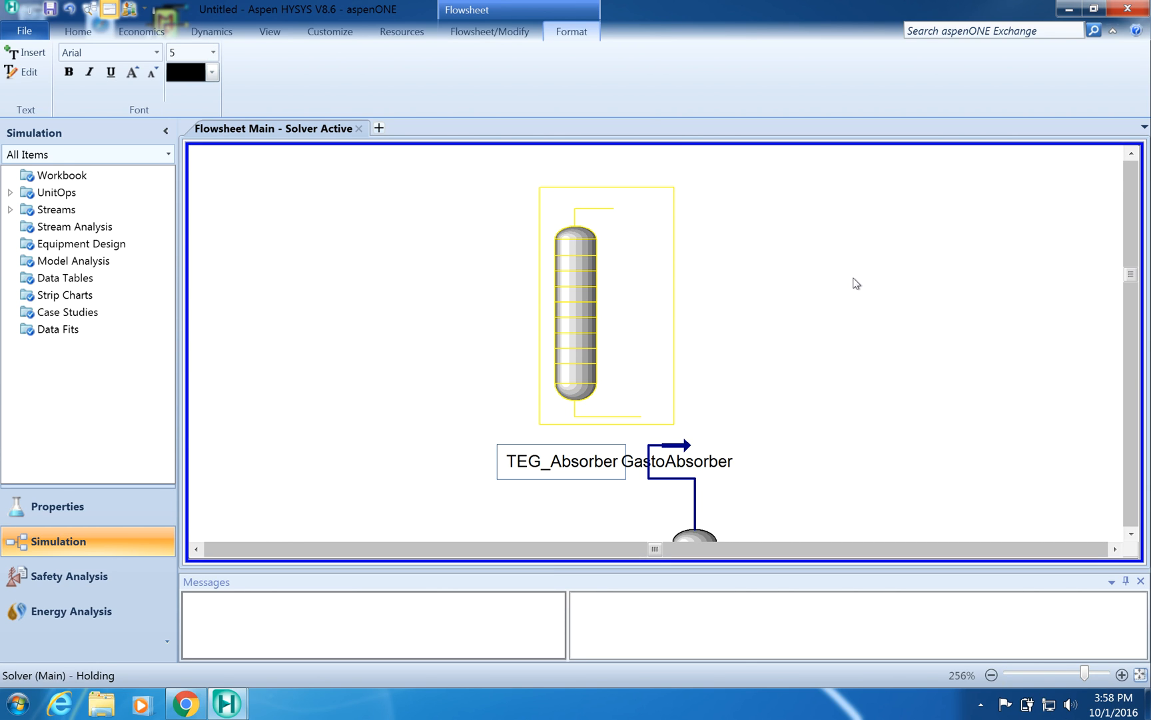
click(783, 321)
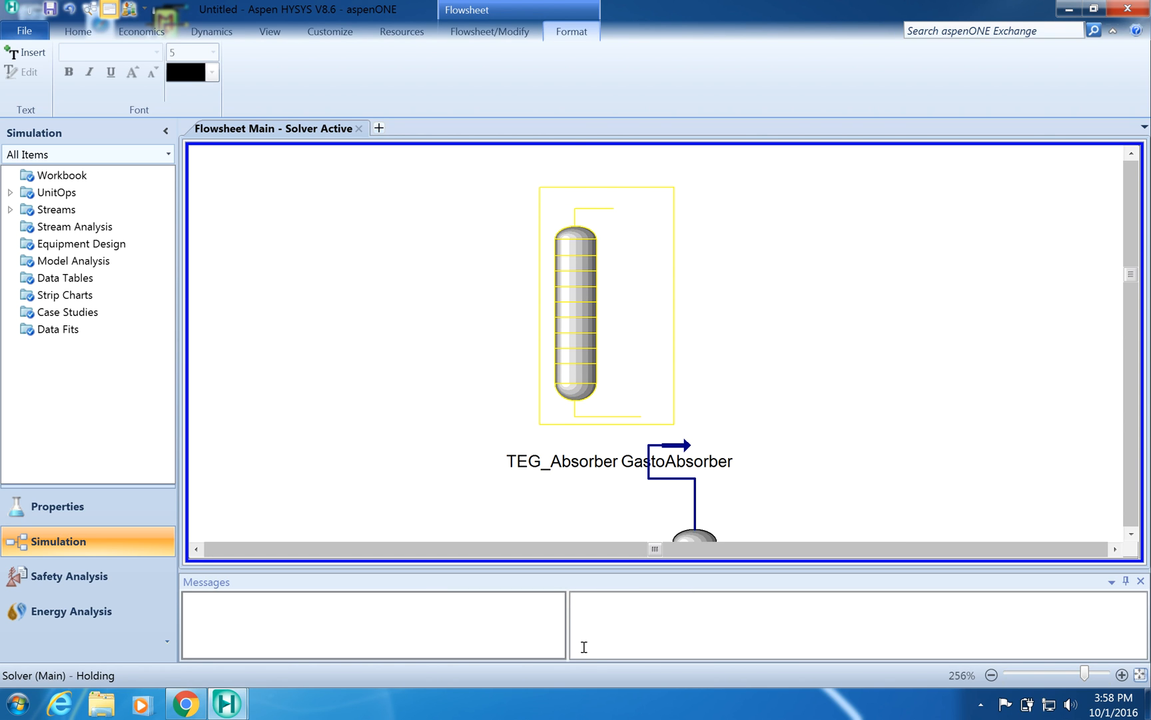
- Restore the palette and place two material streams beside the absorber column
mouse_move(227, 705)
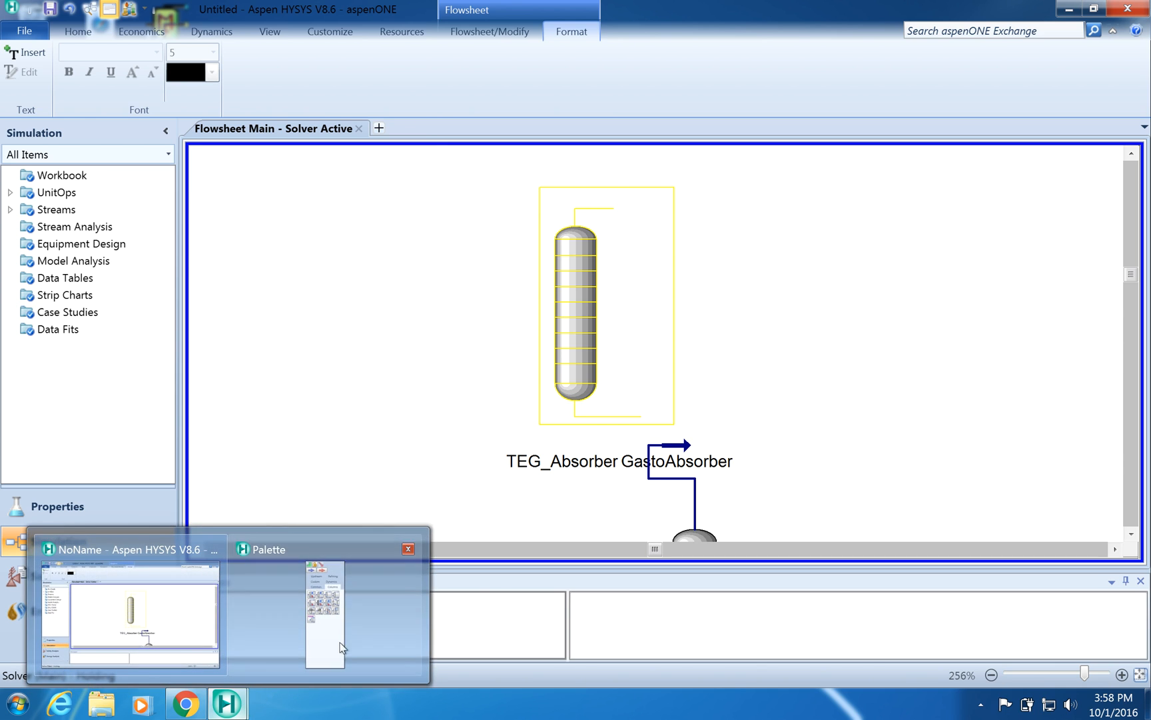
click(324, 651)
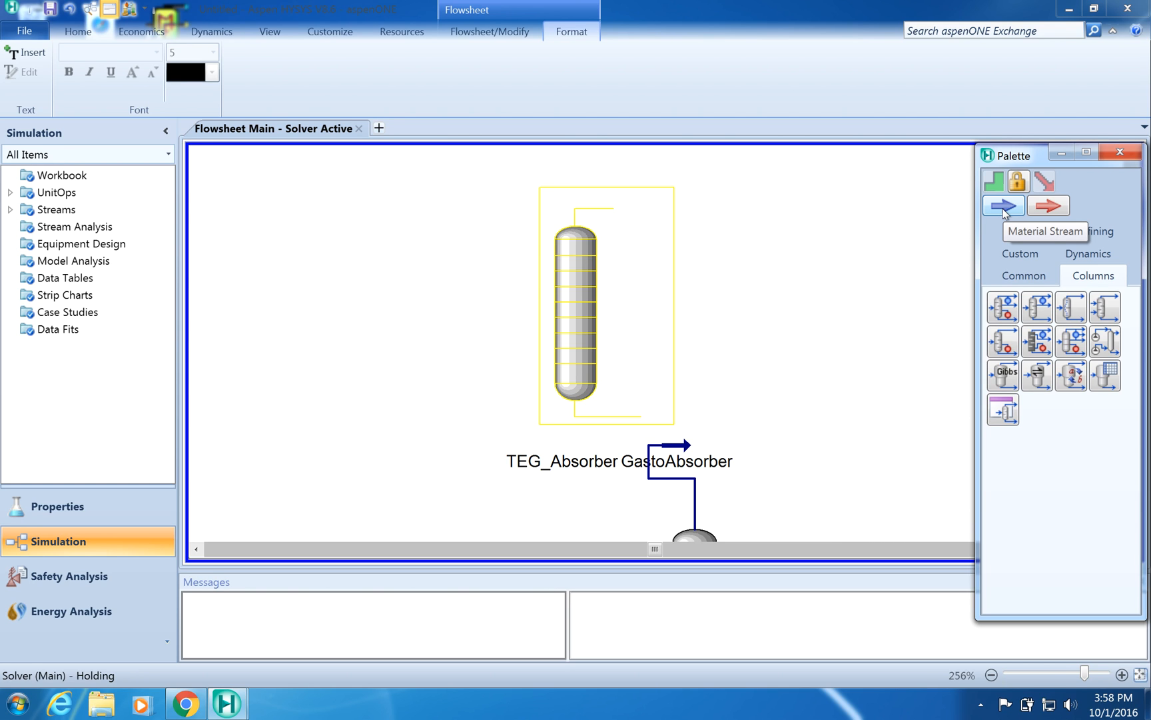
click(1021, 273)
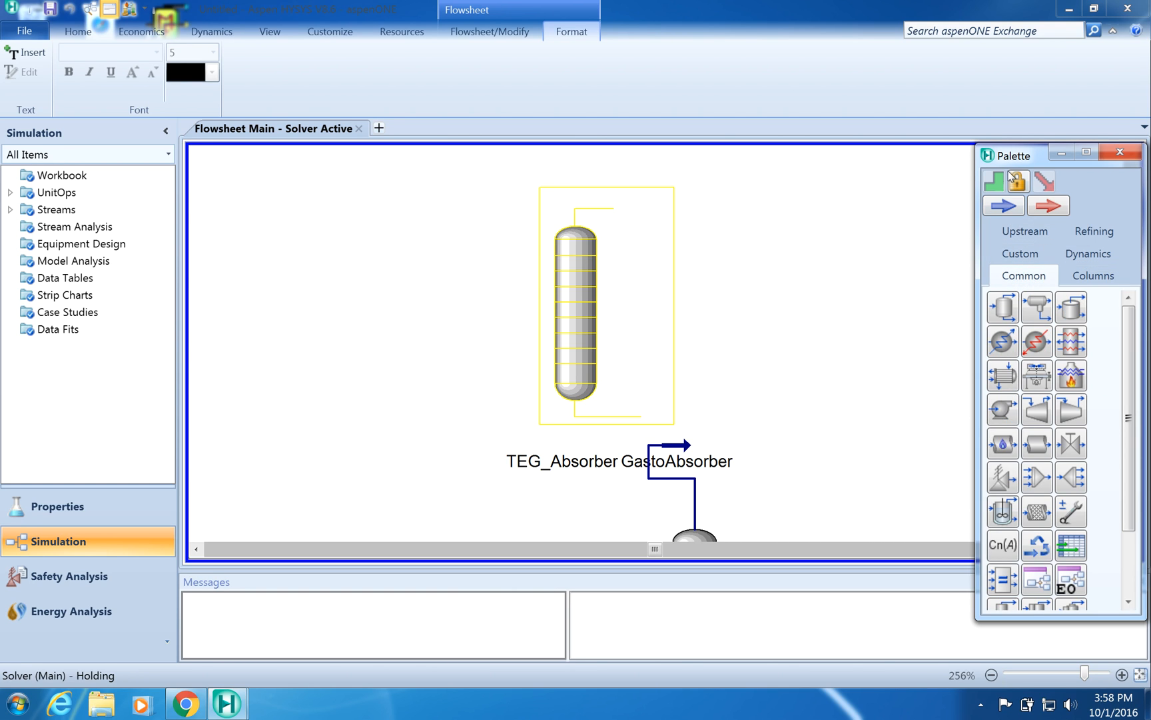
click(1002, 206)
click(714, 257)
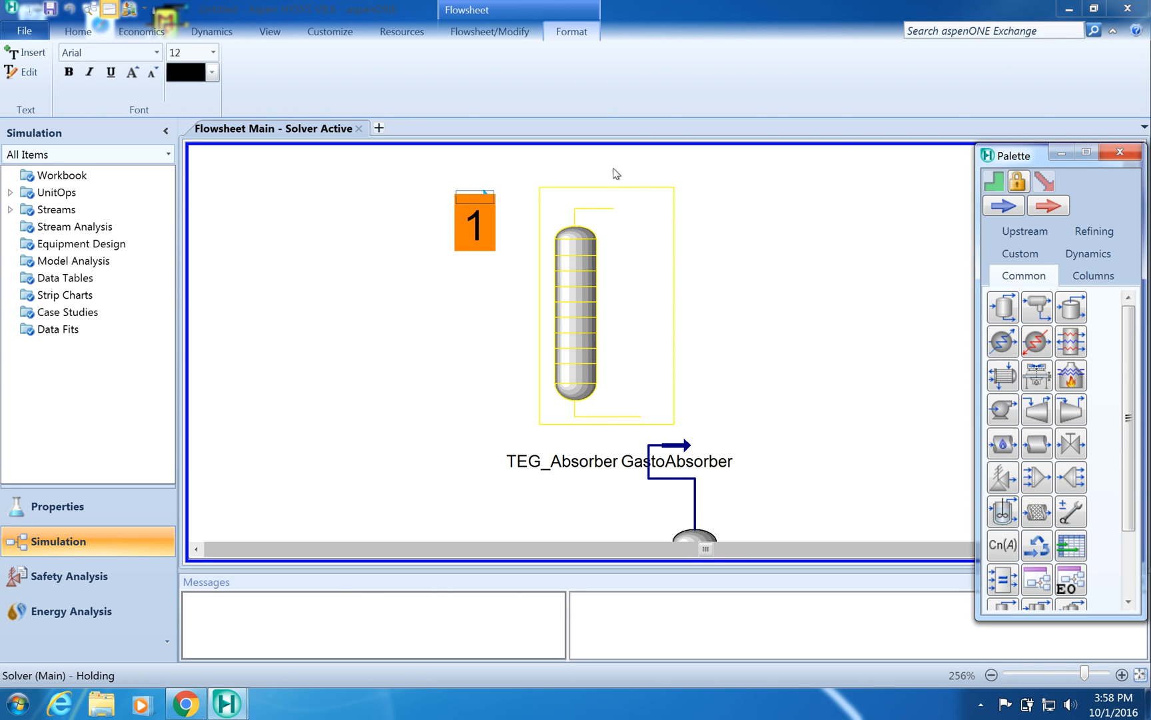
click(1005, 206)
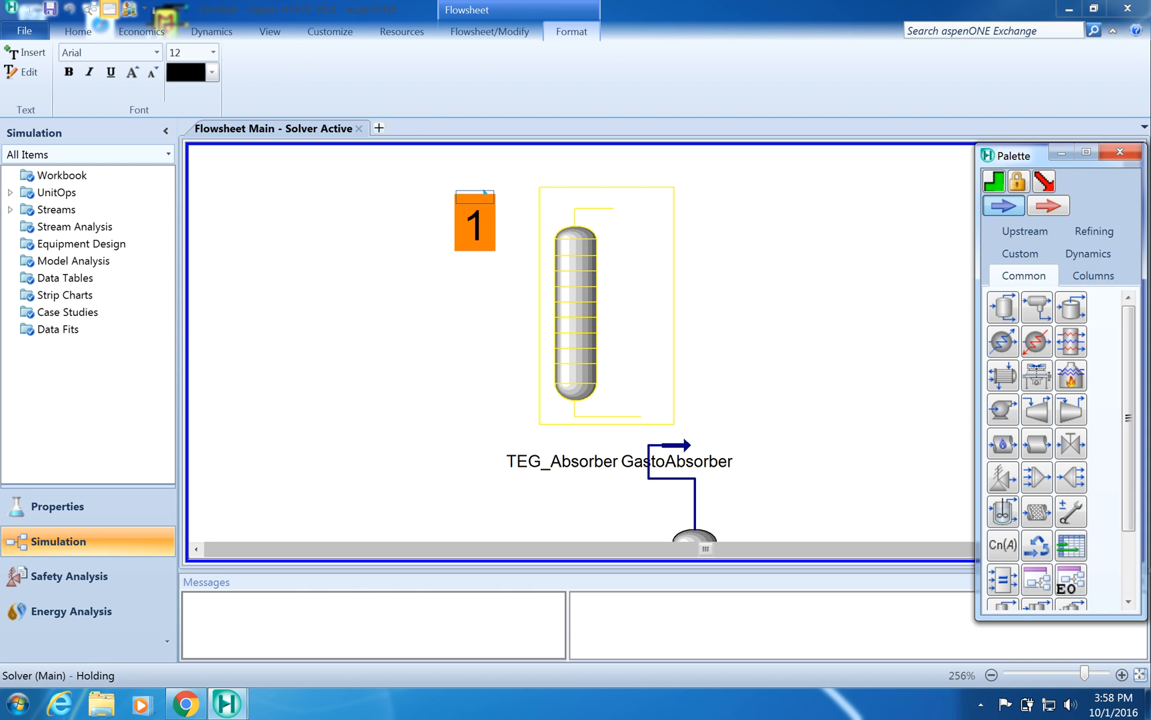
click(710, 386)
- Add a third material stream near the absorber's upper right and close its window
click(802, 273)
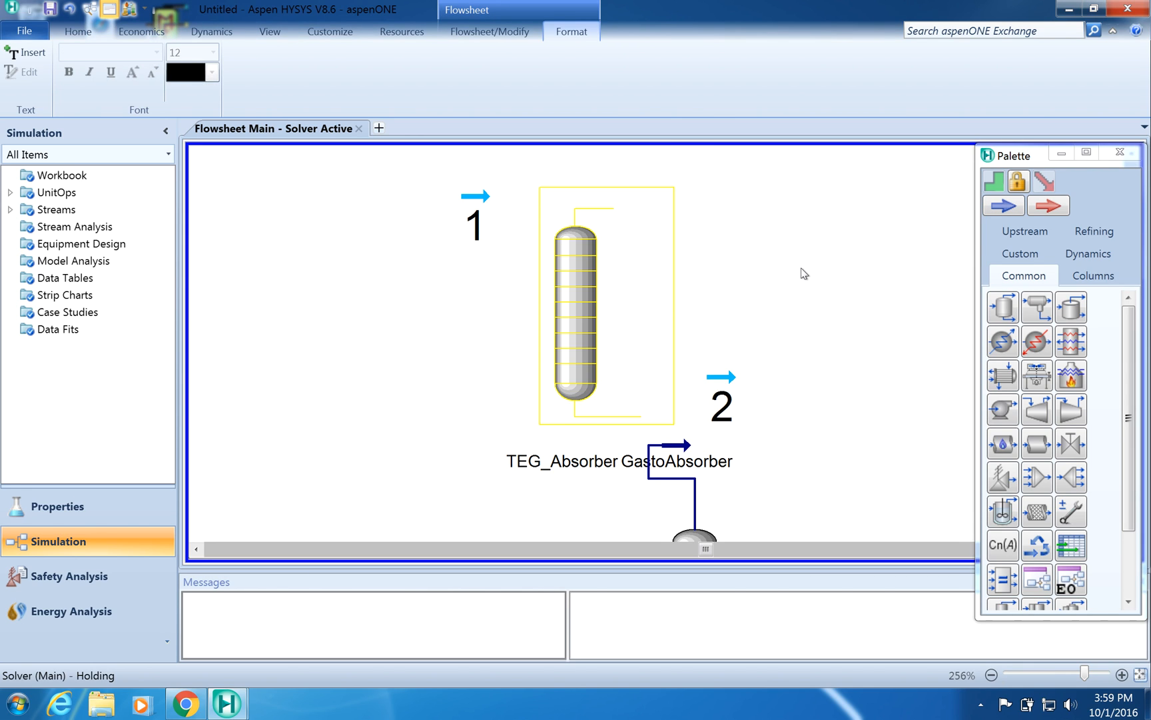
double_click(1006, 207)
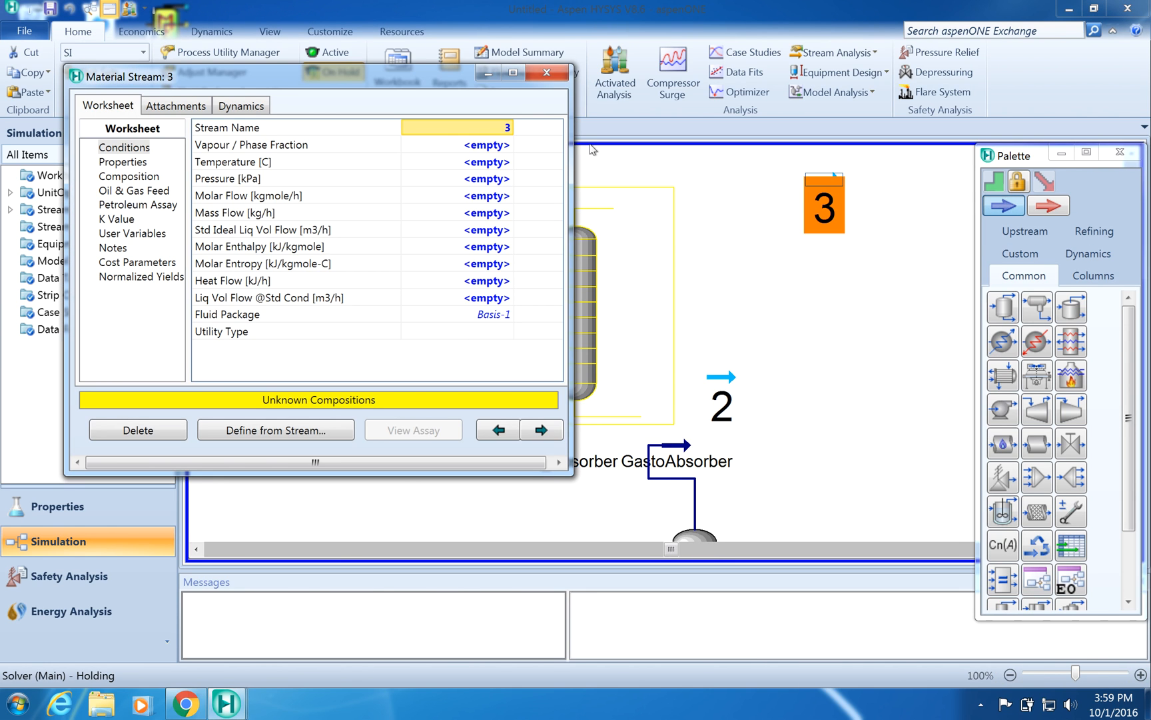
click(546, 72)
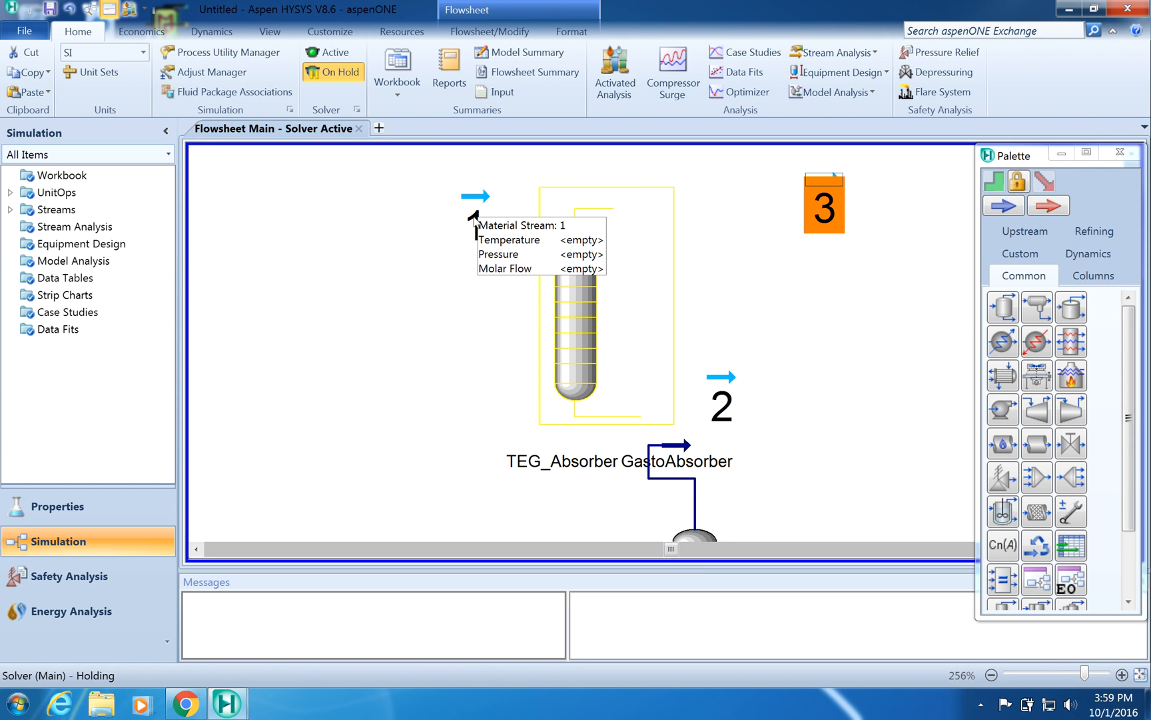
- Rename stream 1 as Sales_Gas
double_click(474, 220)
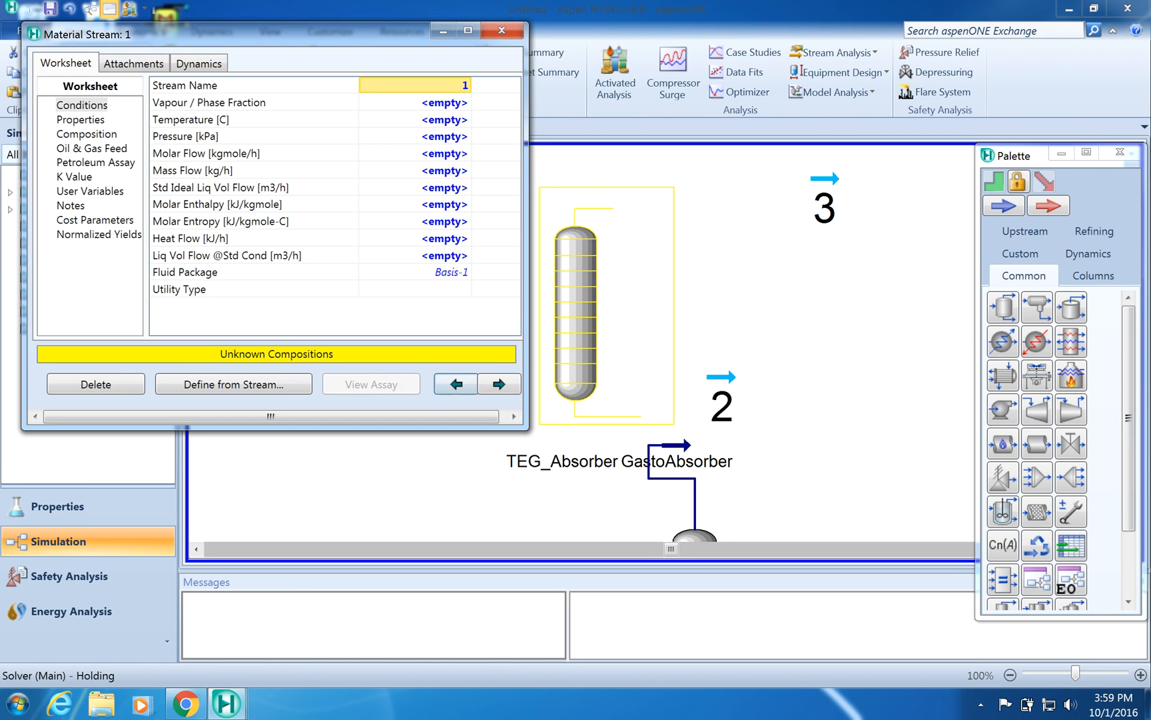
click(464, 85)
text(S)
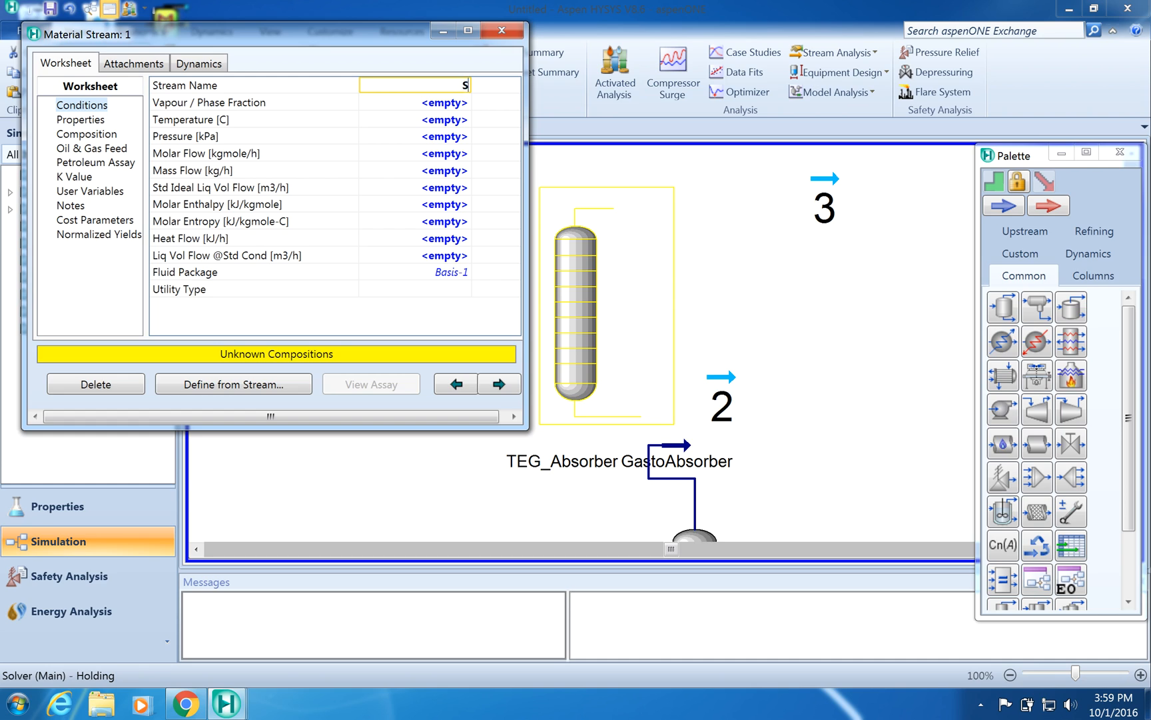
text(ales_Gas)
click(428, 104)
click(510, 34)
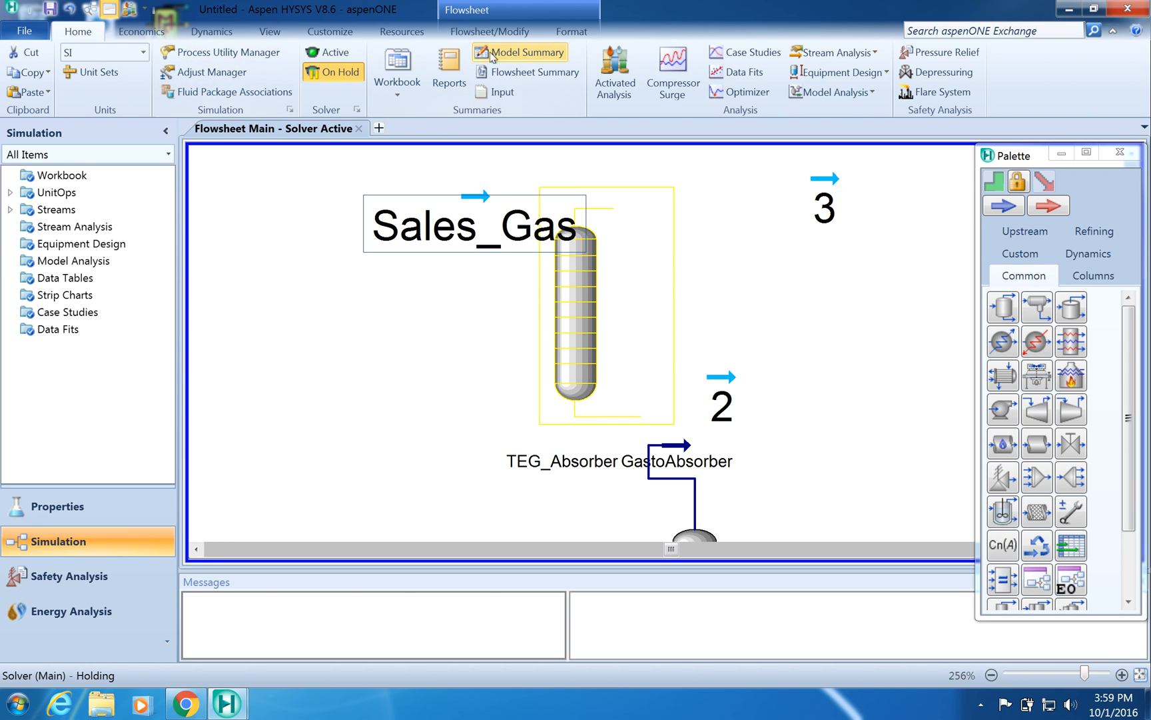
- Set the Sales_Gas label's font size to 5
click(565, 32)
click(213, 52)
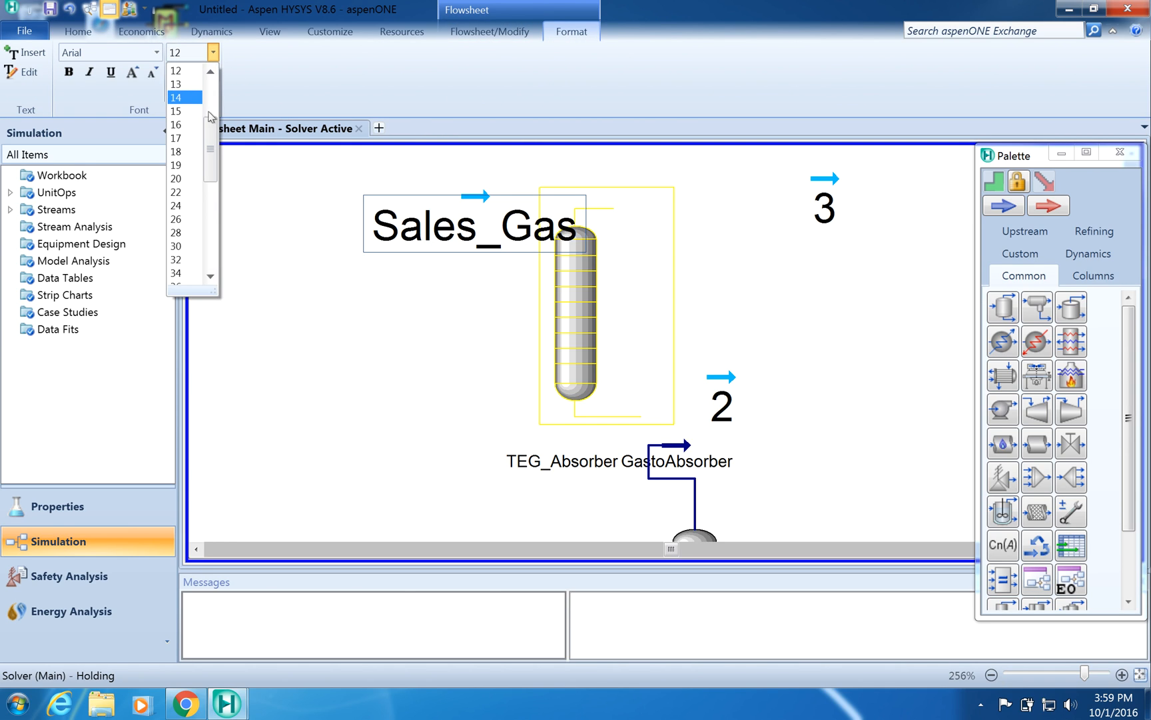
scroll(211, 110, up, 3)
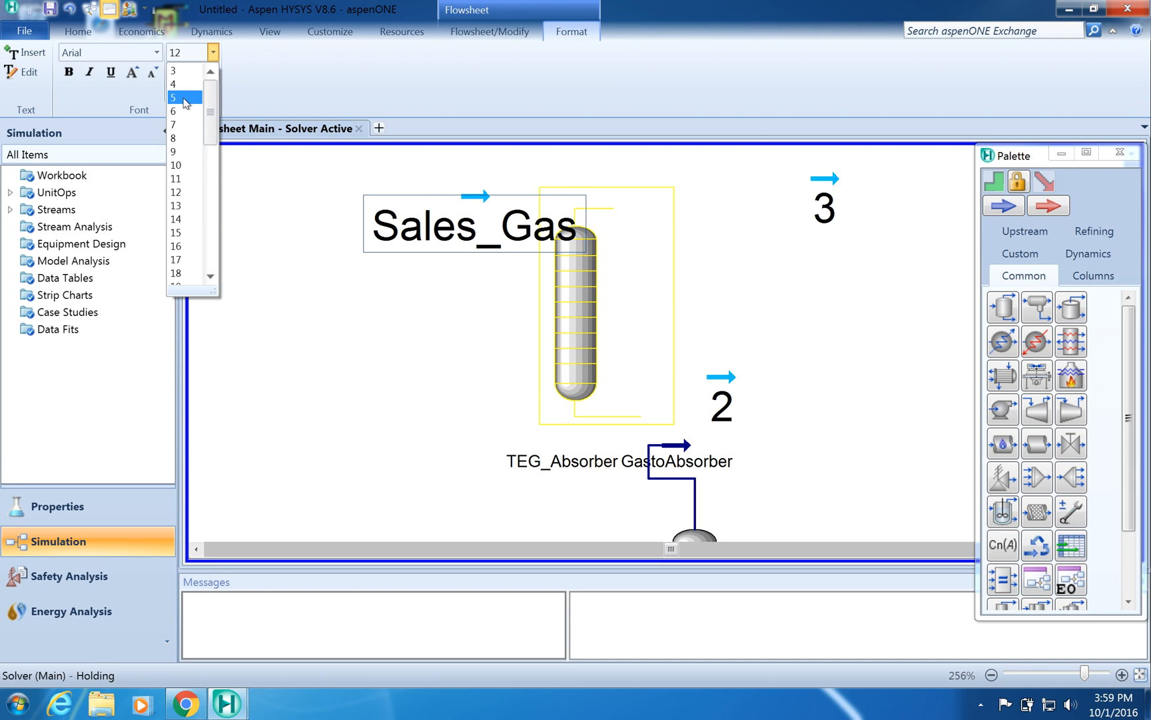
click(179, 70)
click(464, 348)
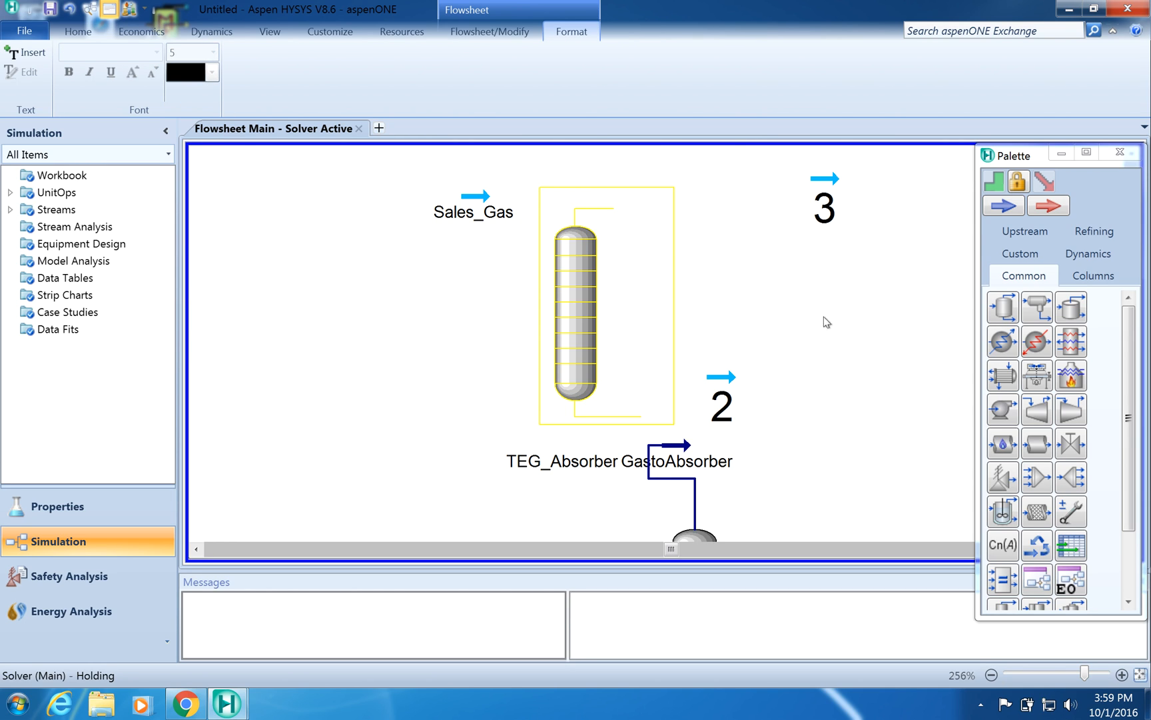
- Set the font size of the stream 2 and stream 3 labels to 5
click(728, 410)
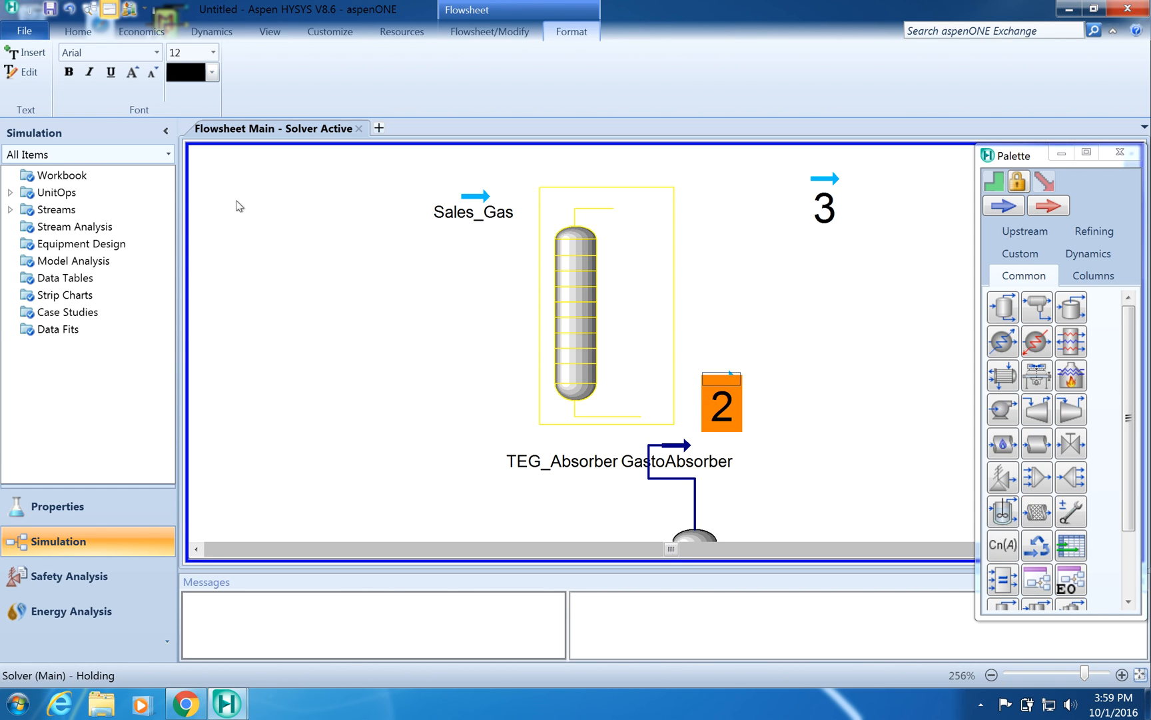
click(213, 53)
scroll(186, 107, up, 3)
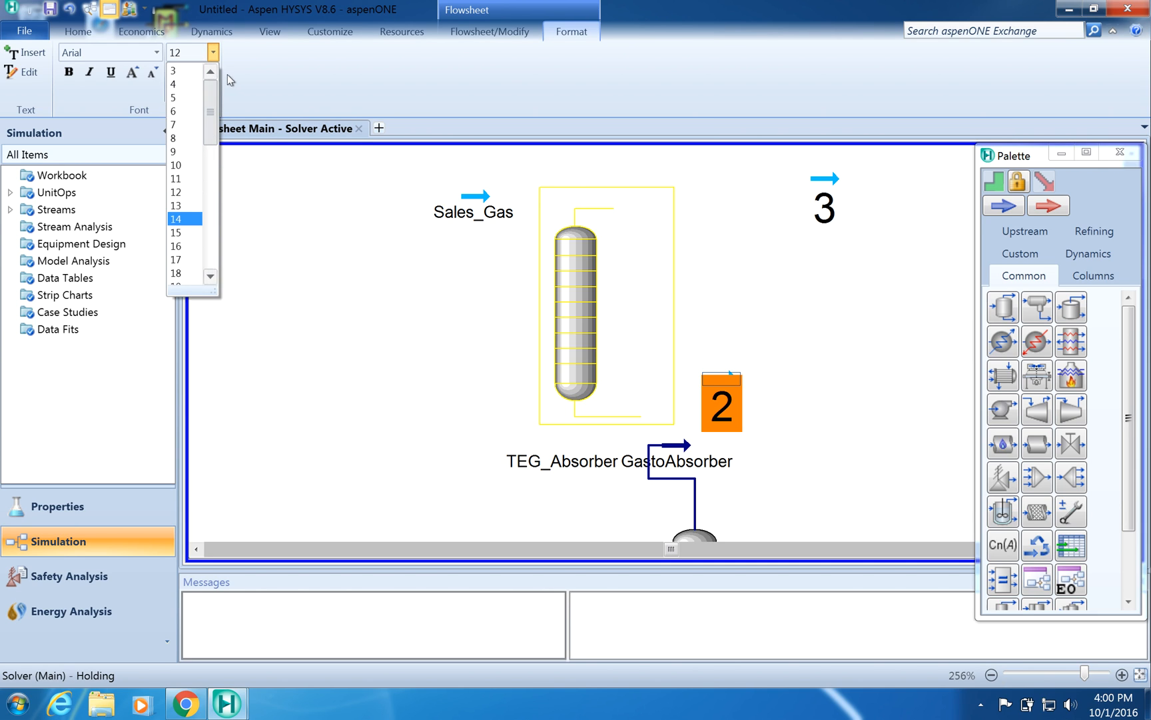
click(181, 97)
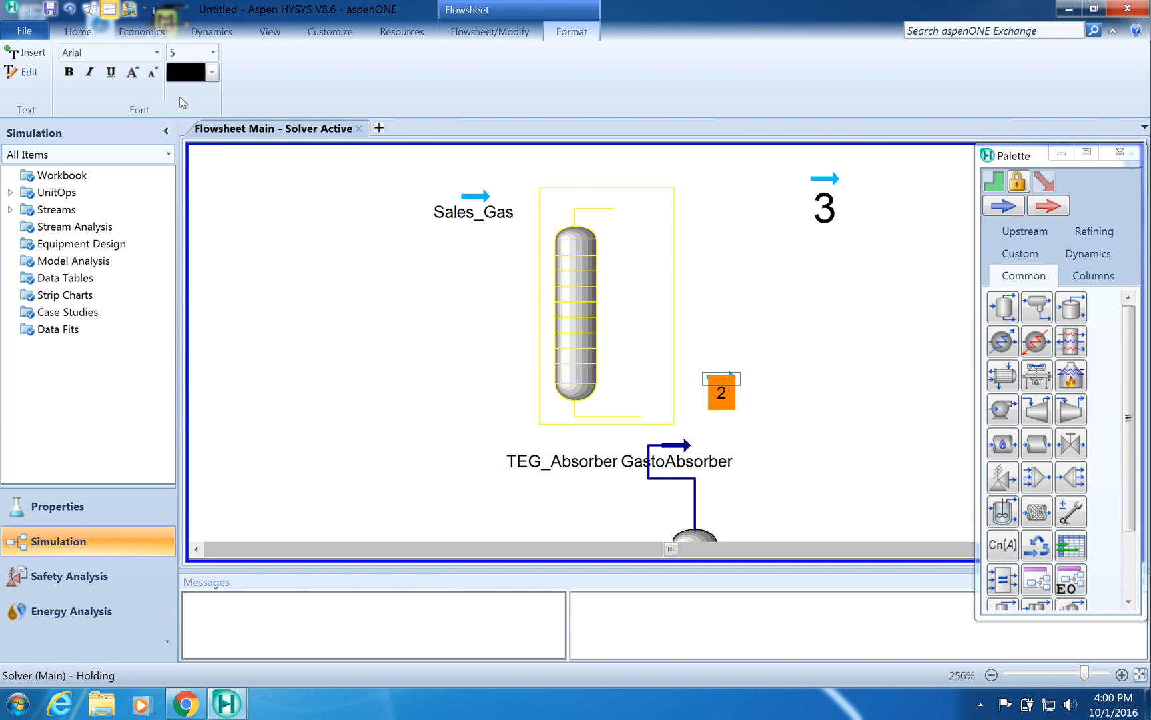
click(824, 204)
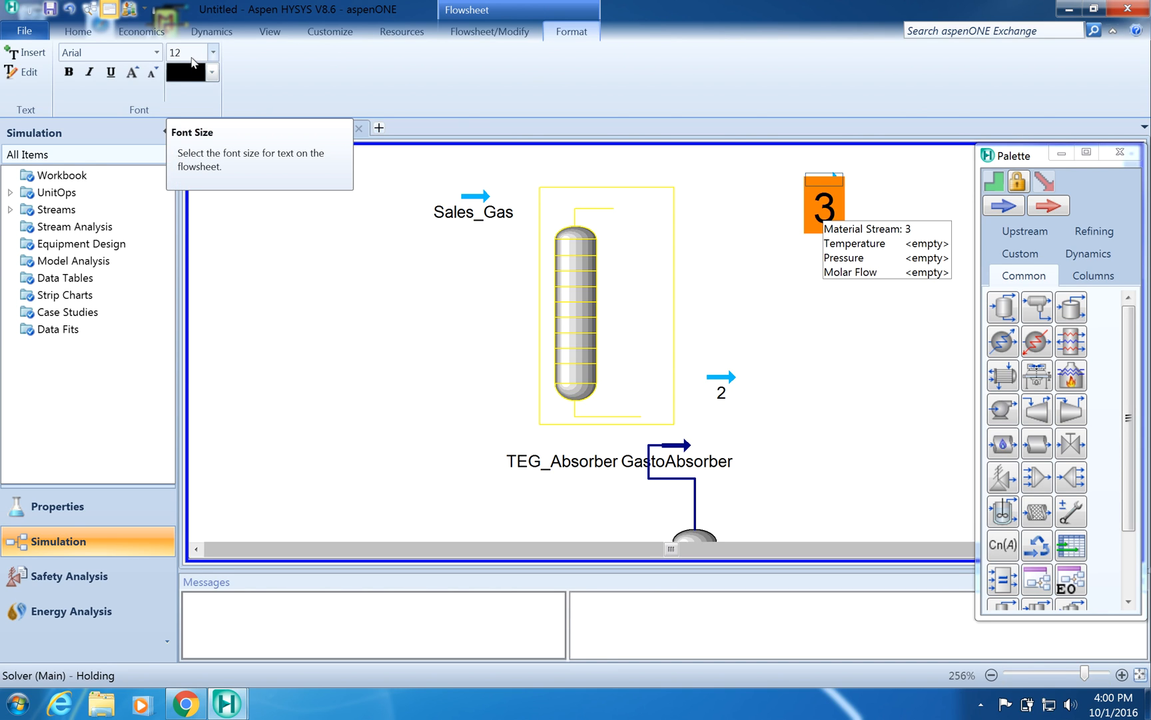
click(213, 53)
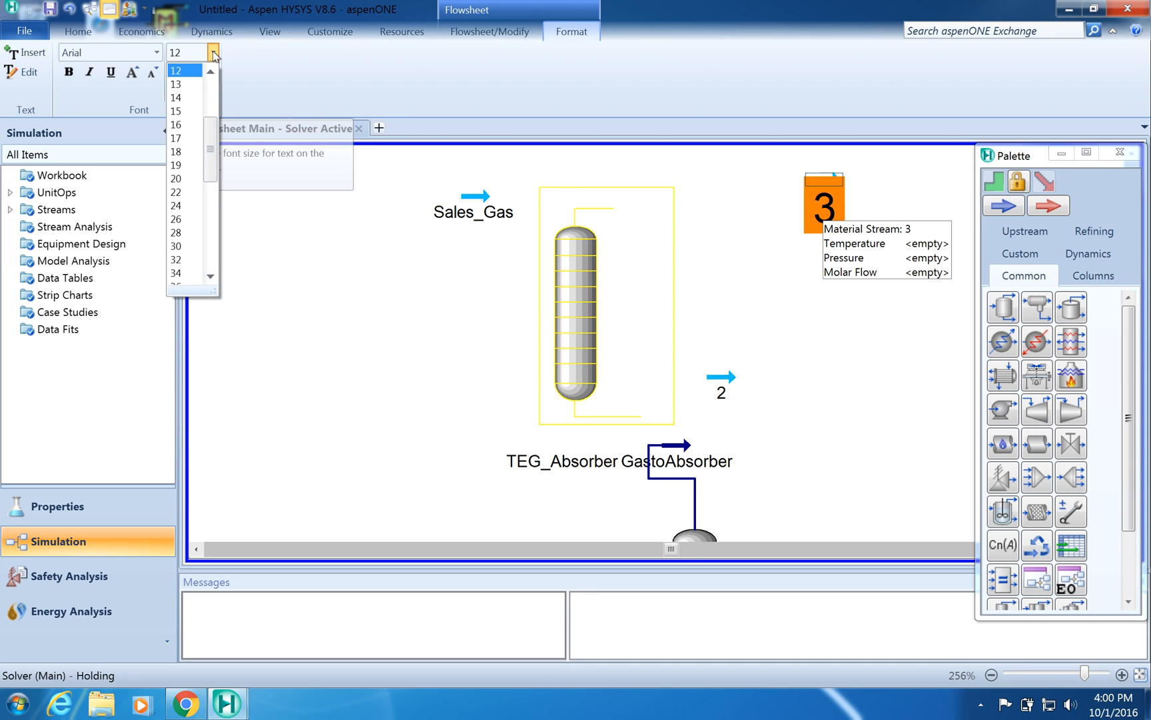
scroll(210, 145, up, 3)
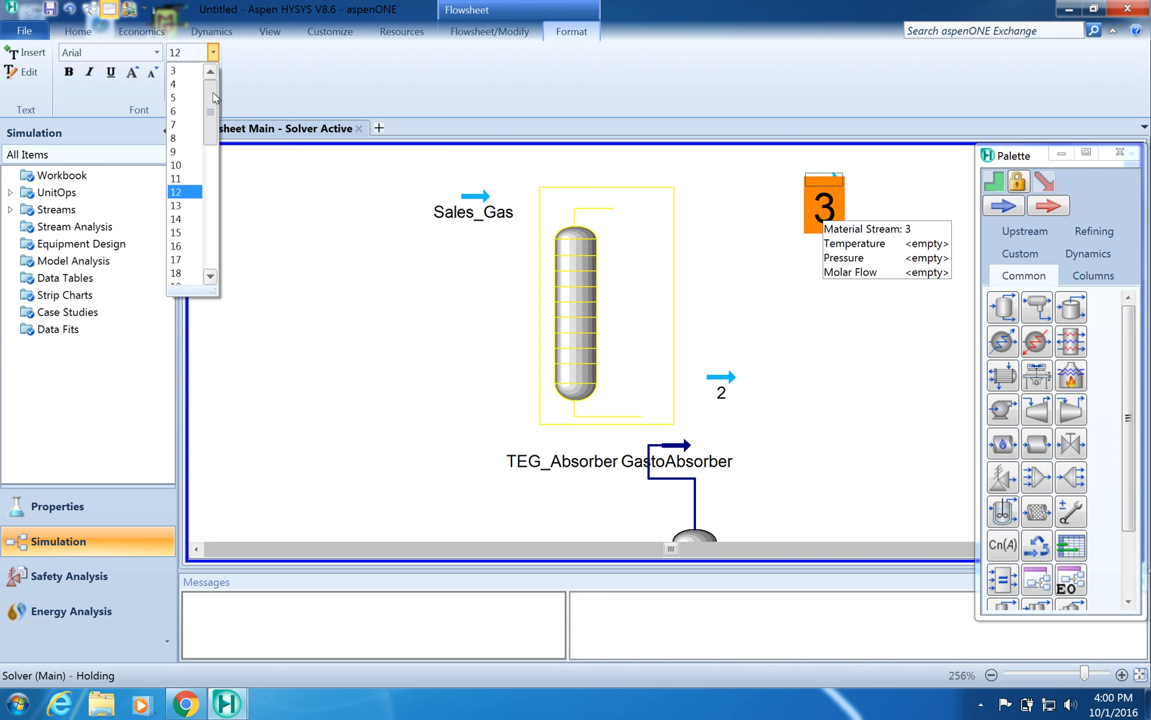
click(187, 98)
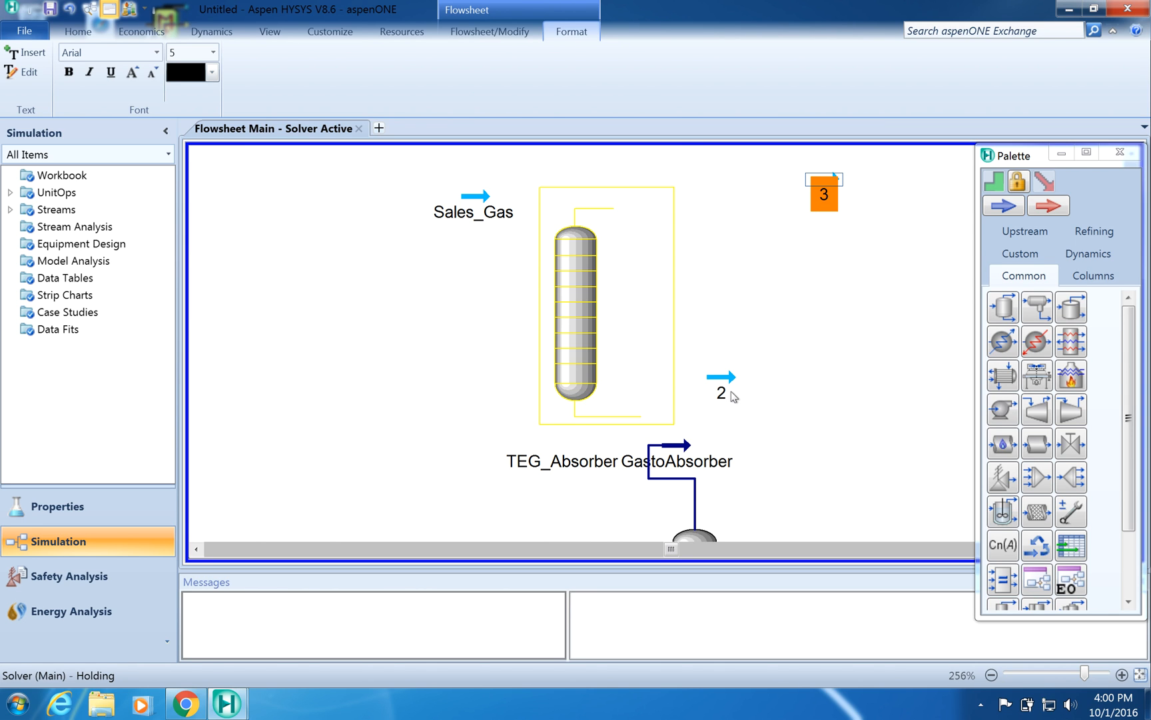
- Try to rename stream 2 as RichTEG
click(721, 393)
double_click(721, 394)
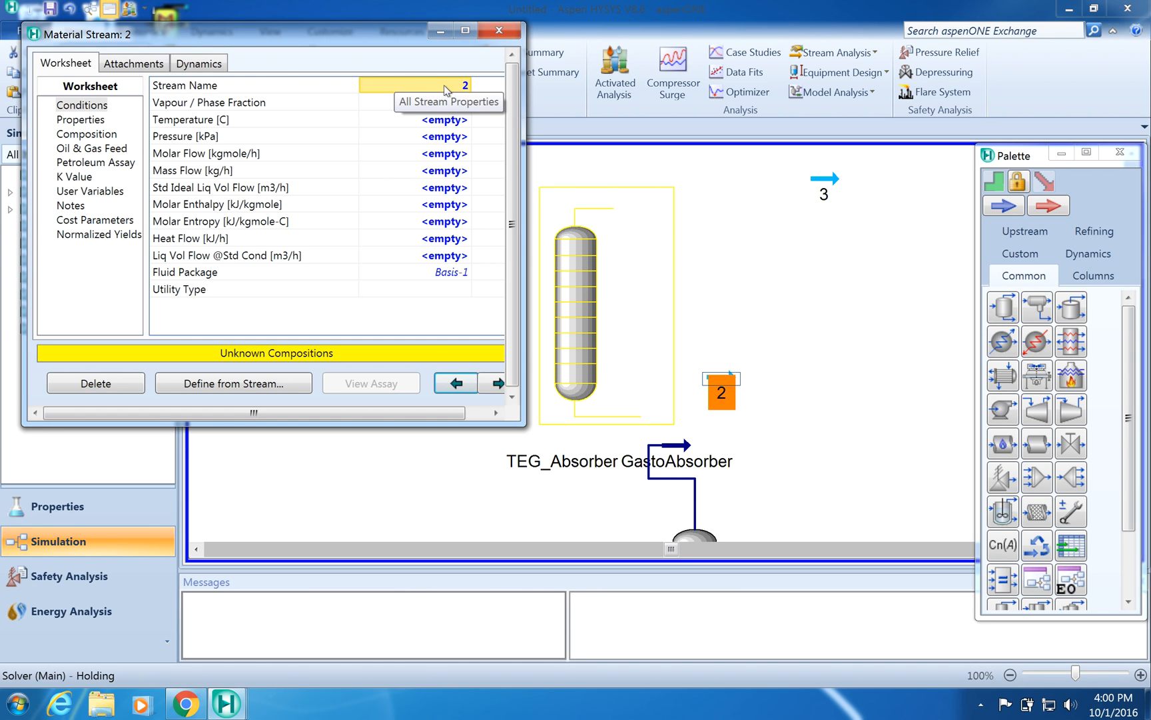
click(465, 86)
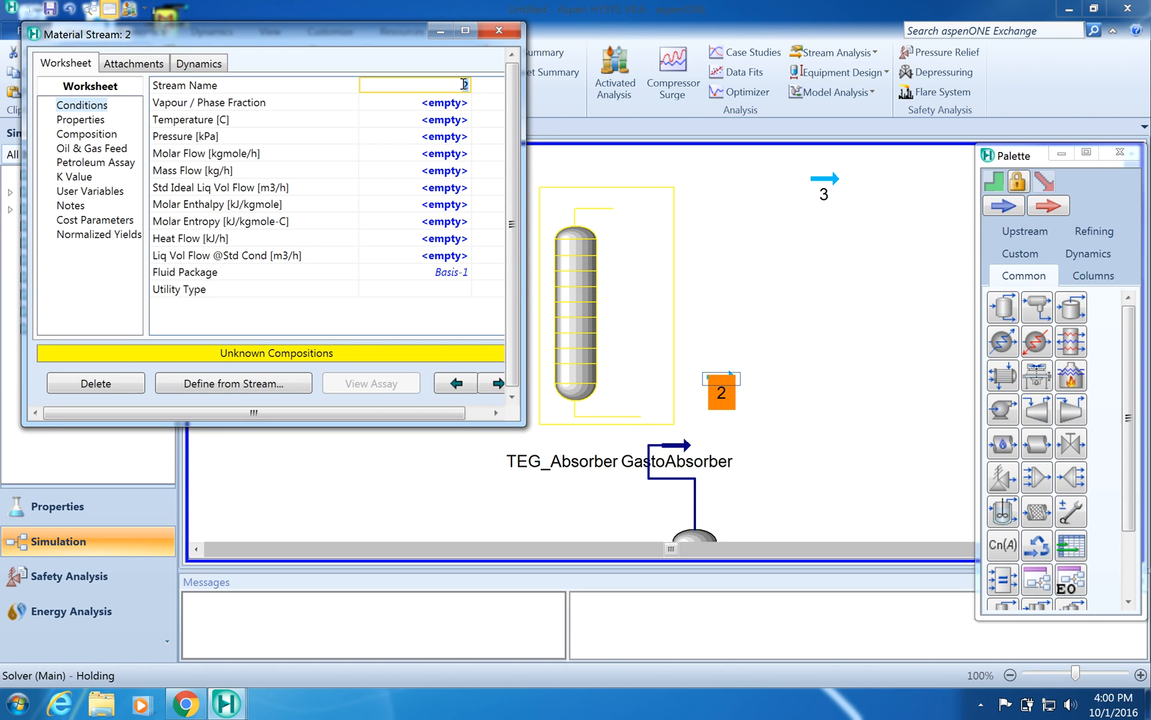
text(RichTEG)
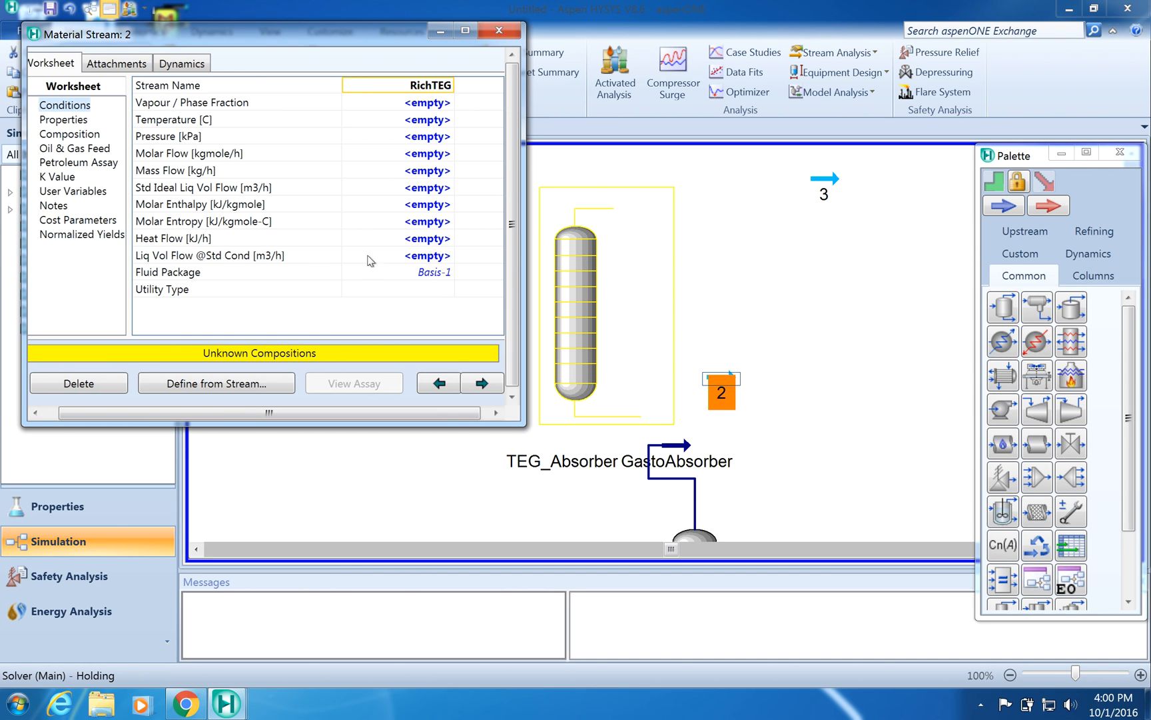
click(509, 32)
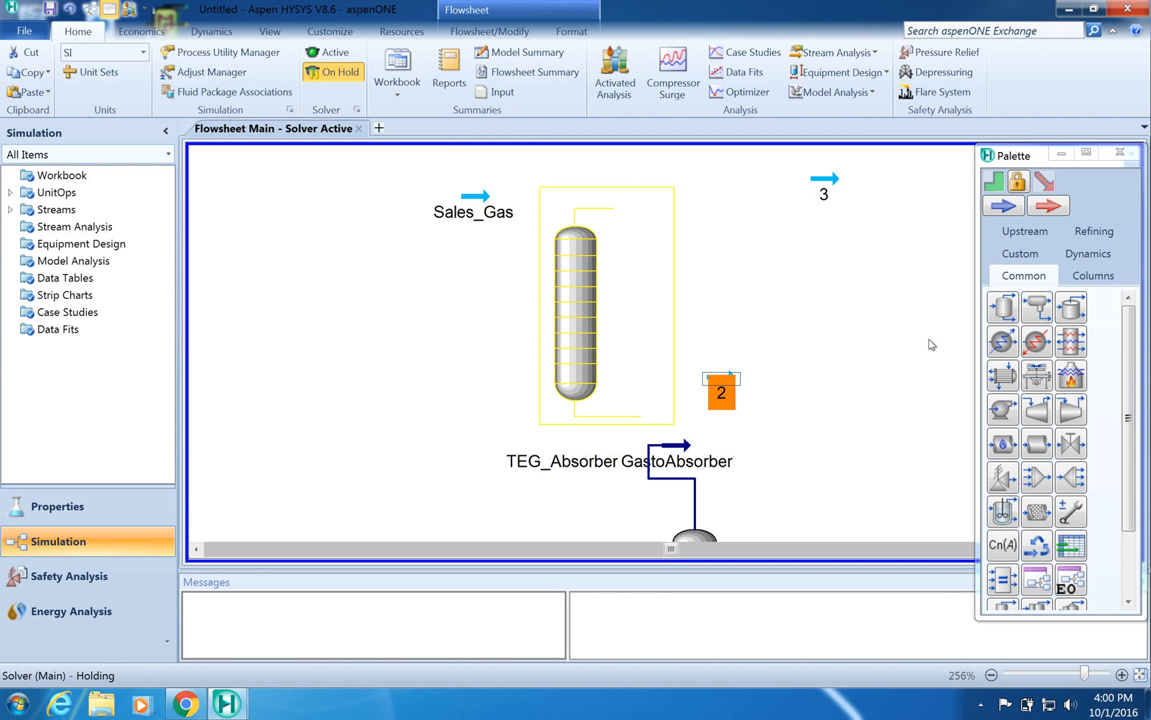
- Rename stream 2 as Rich_TEG
double_click(725, 400)
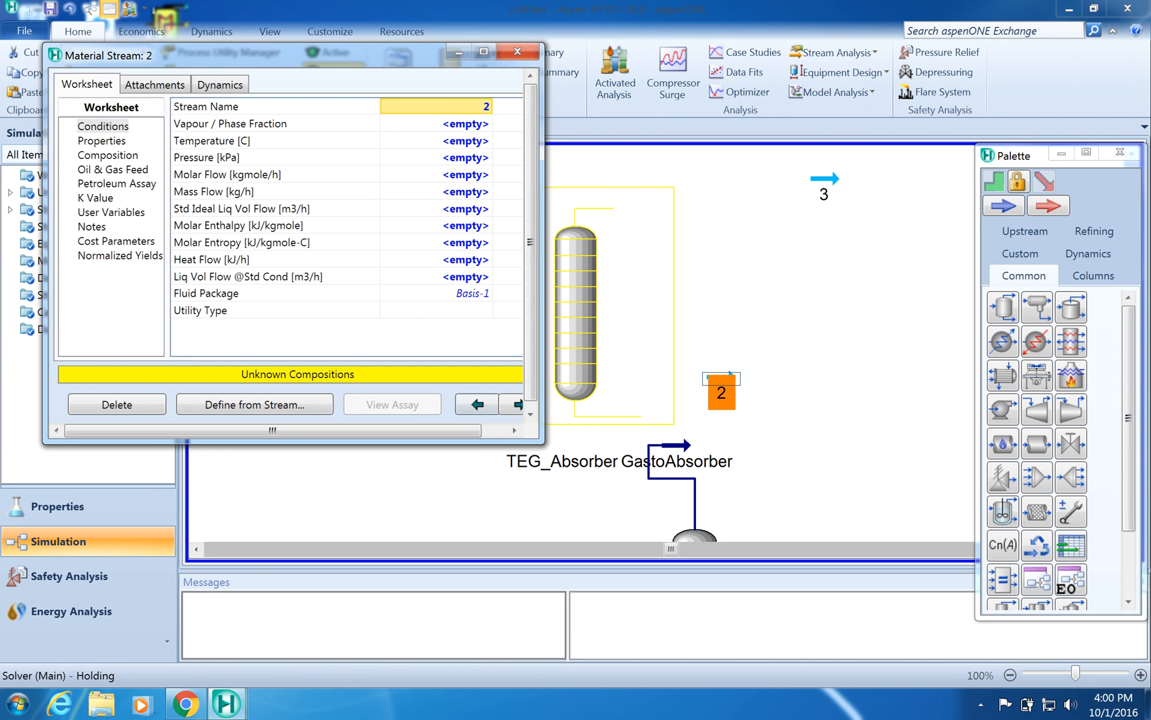
click(484, 106)
text(Ric)
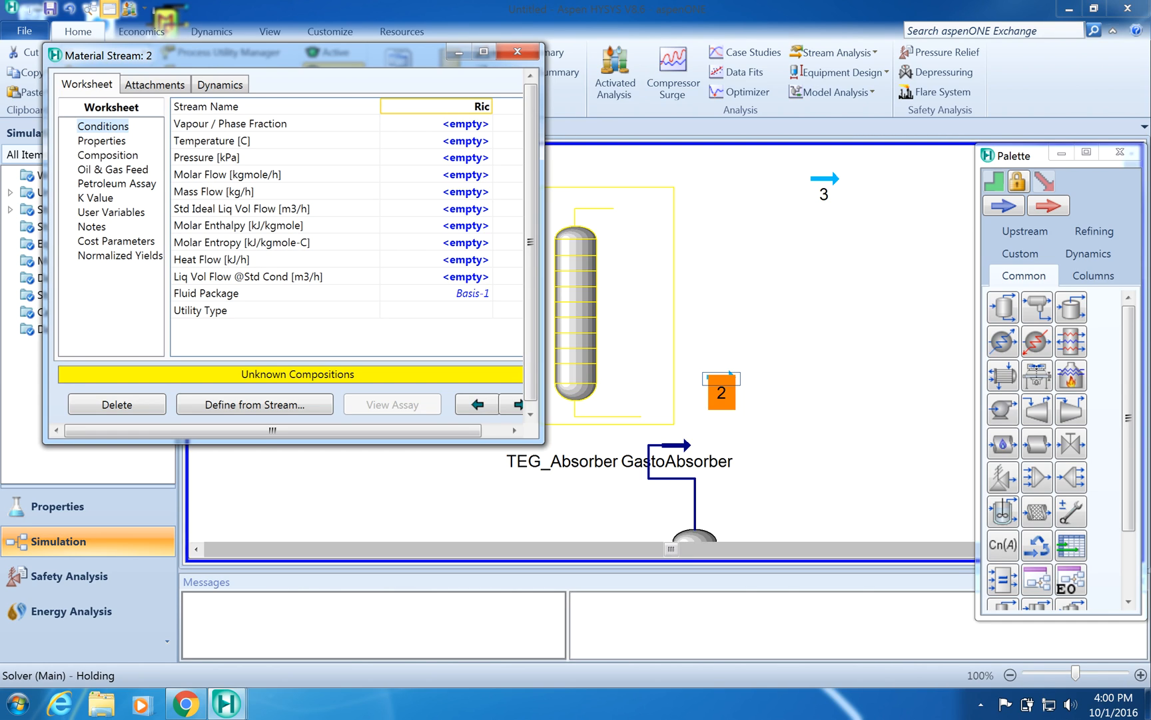
text(h_TEG)
click(459, 125)
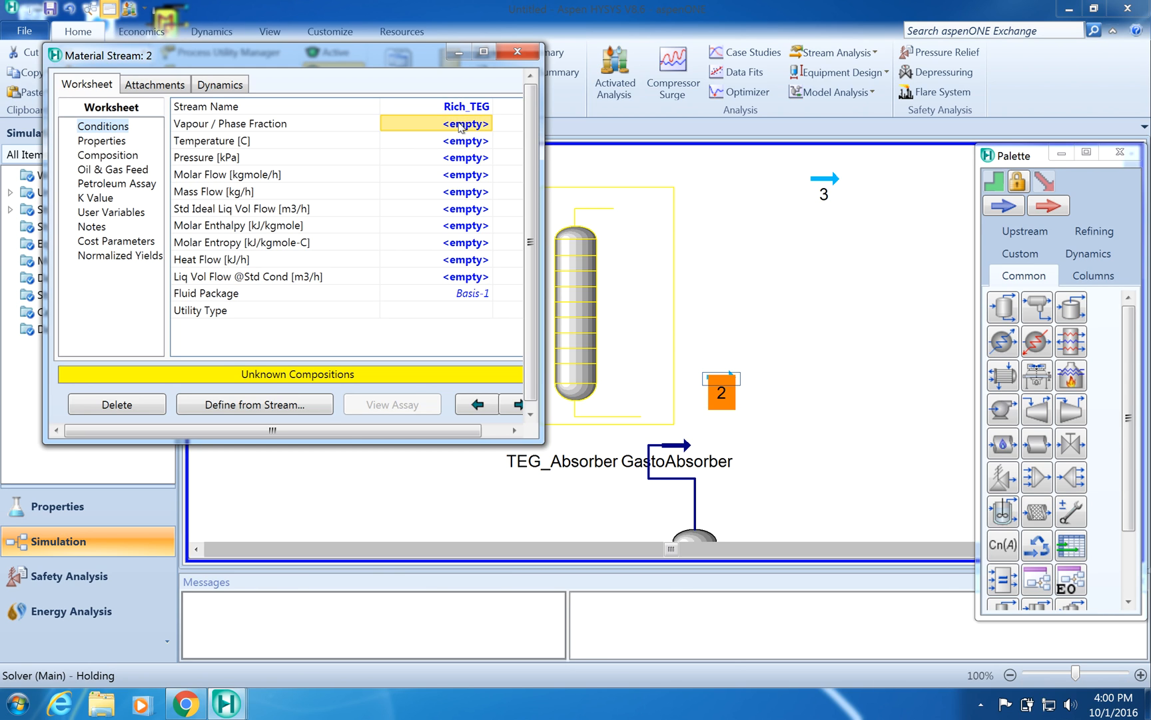
click(518, 56)
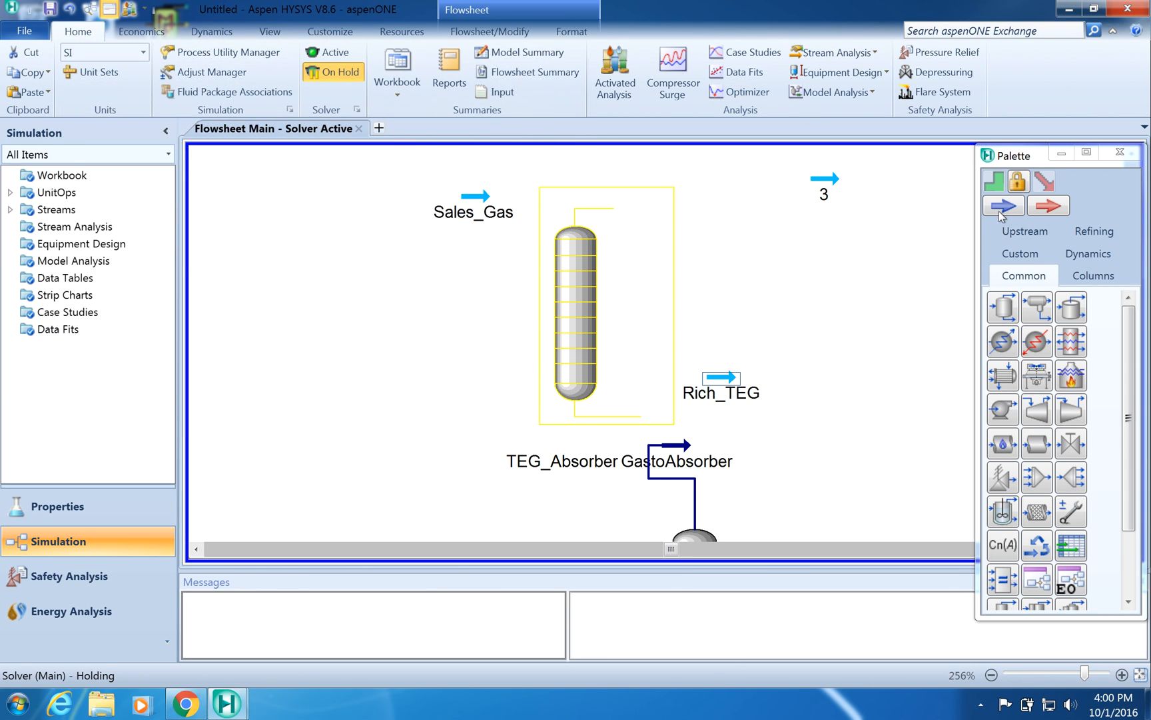
- Rename stream 3 as Lean_TEG
click(824, 194)
double_click(824, 194)
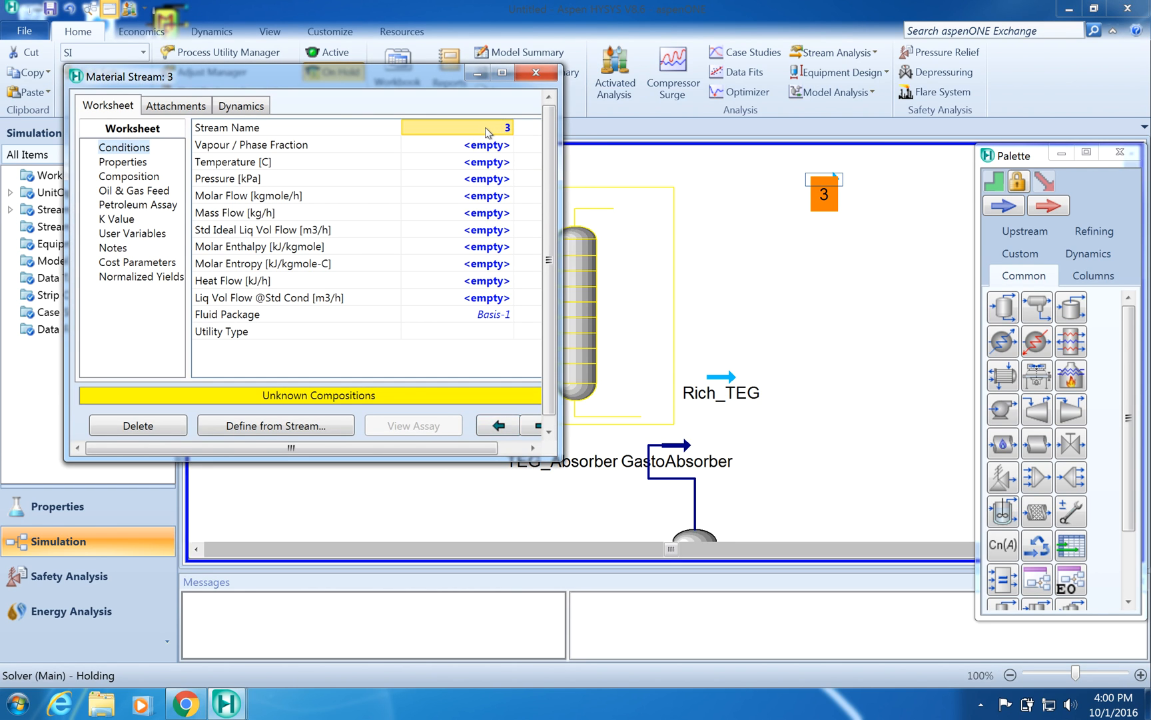
click(503, 128)
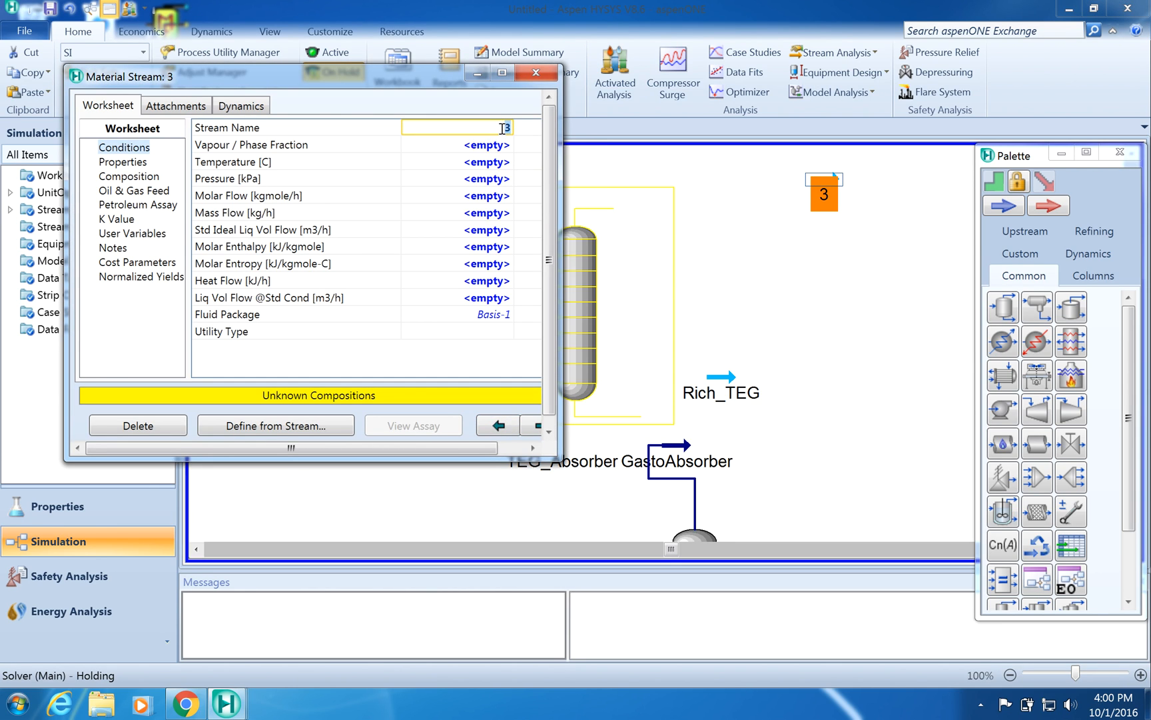
text(Lean_TEG)
key(Return)
click(537, 74)
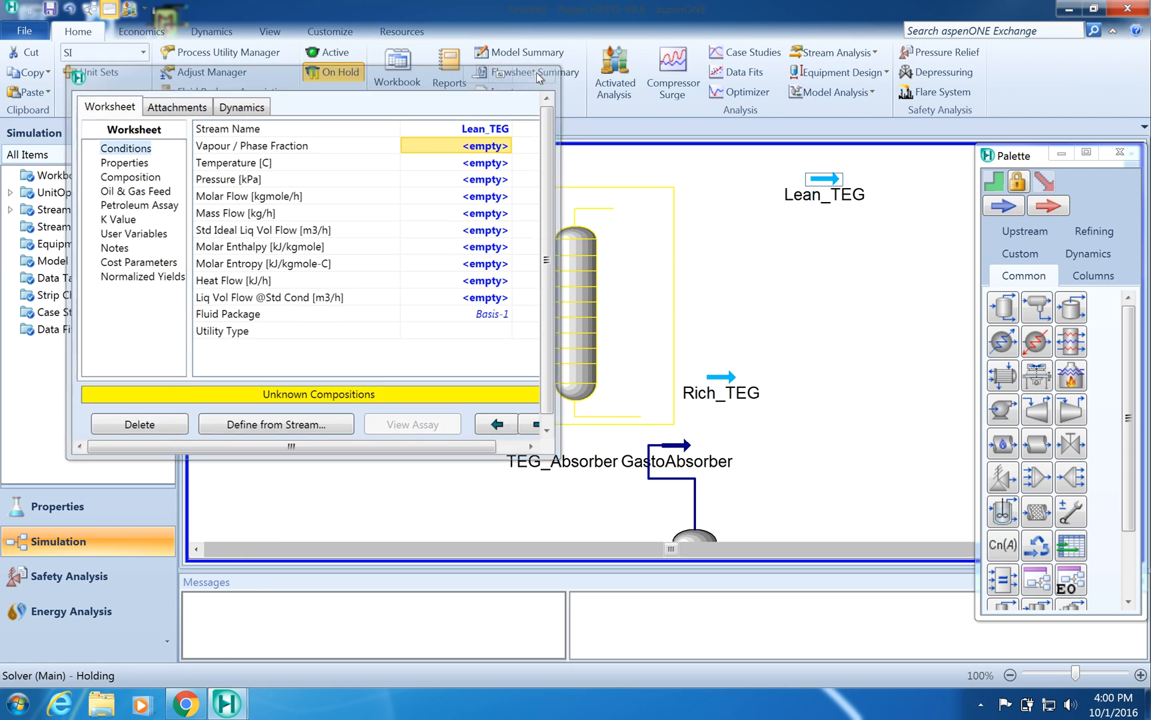
- Open the absorber column setup and set its top stage inlet to Lean_TEG
double_click(578, 262)
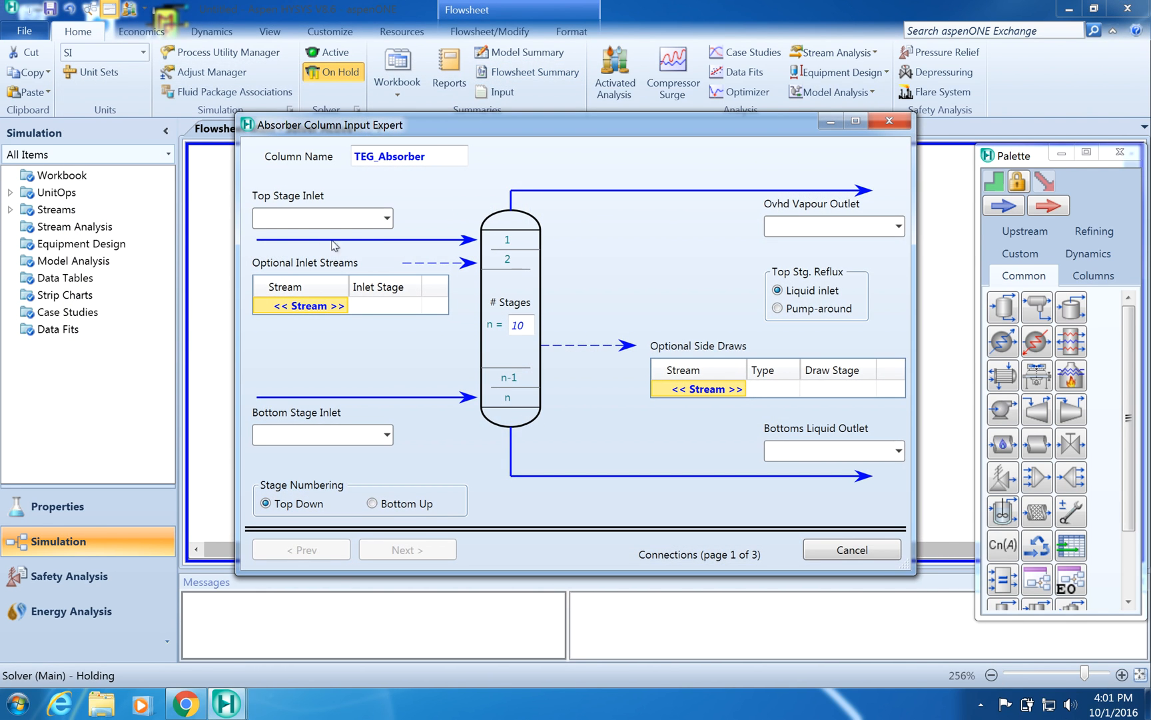
click(386, 218)
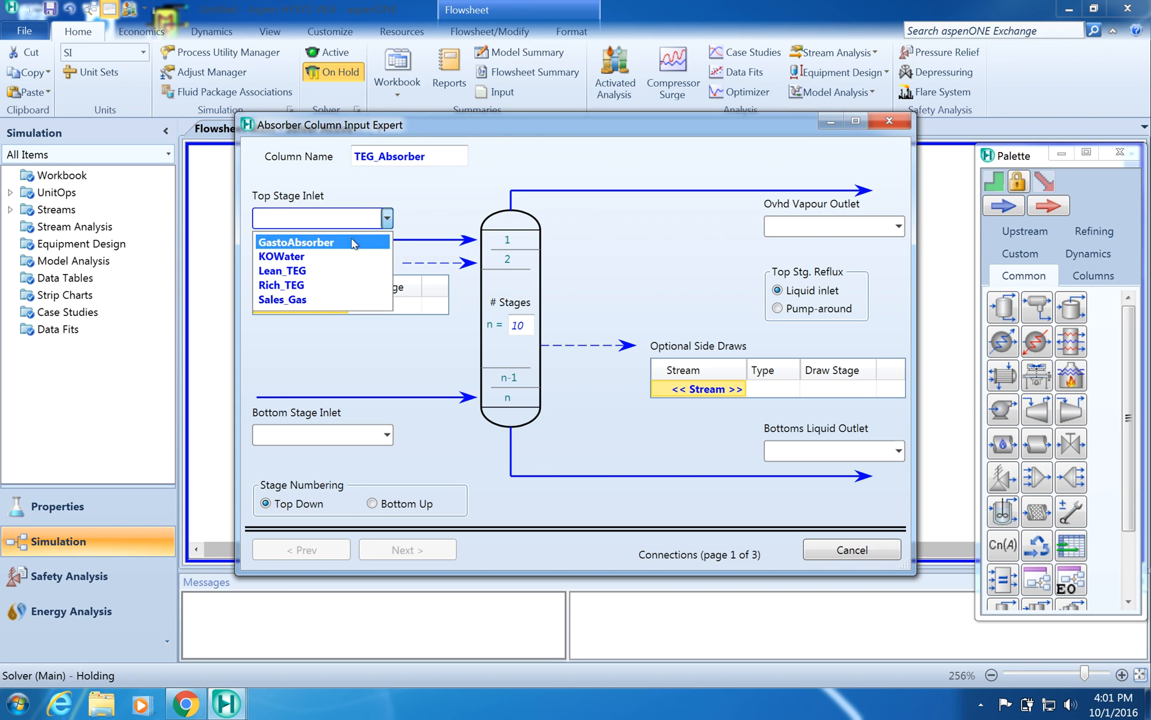
click(326, 270)
- Try to set the absorber's number of stages to 3
click(525, 326)
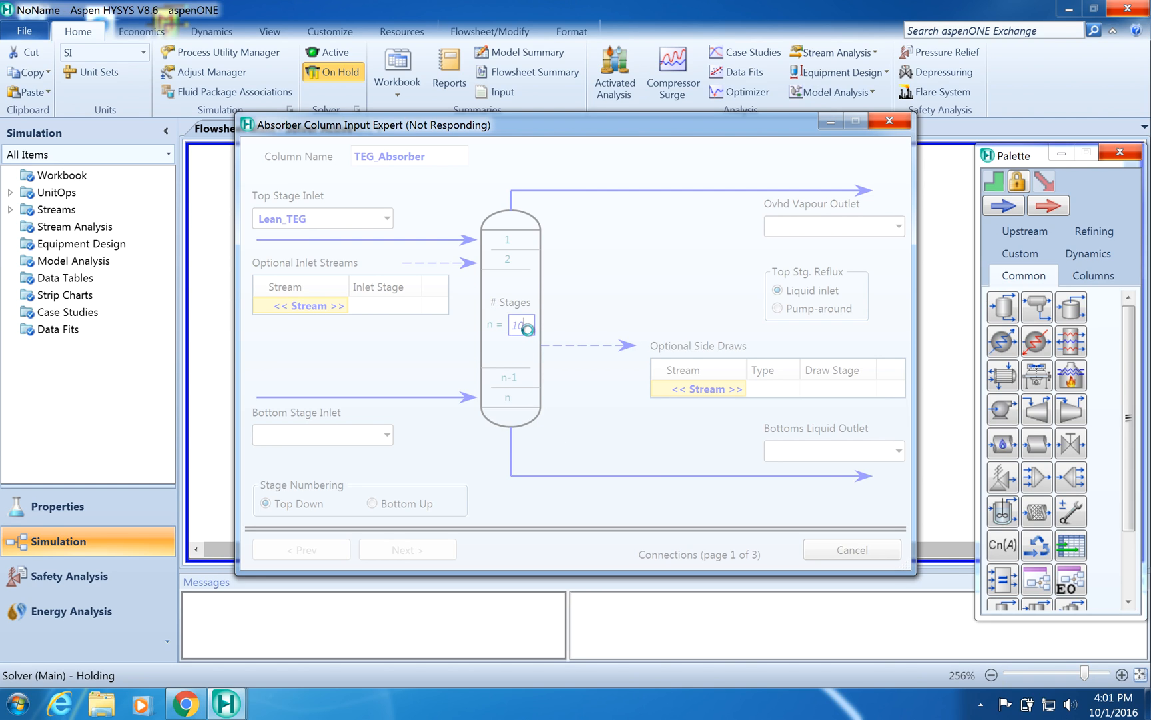
click(892, 123)
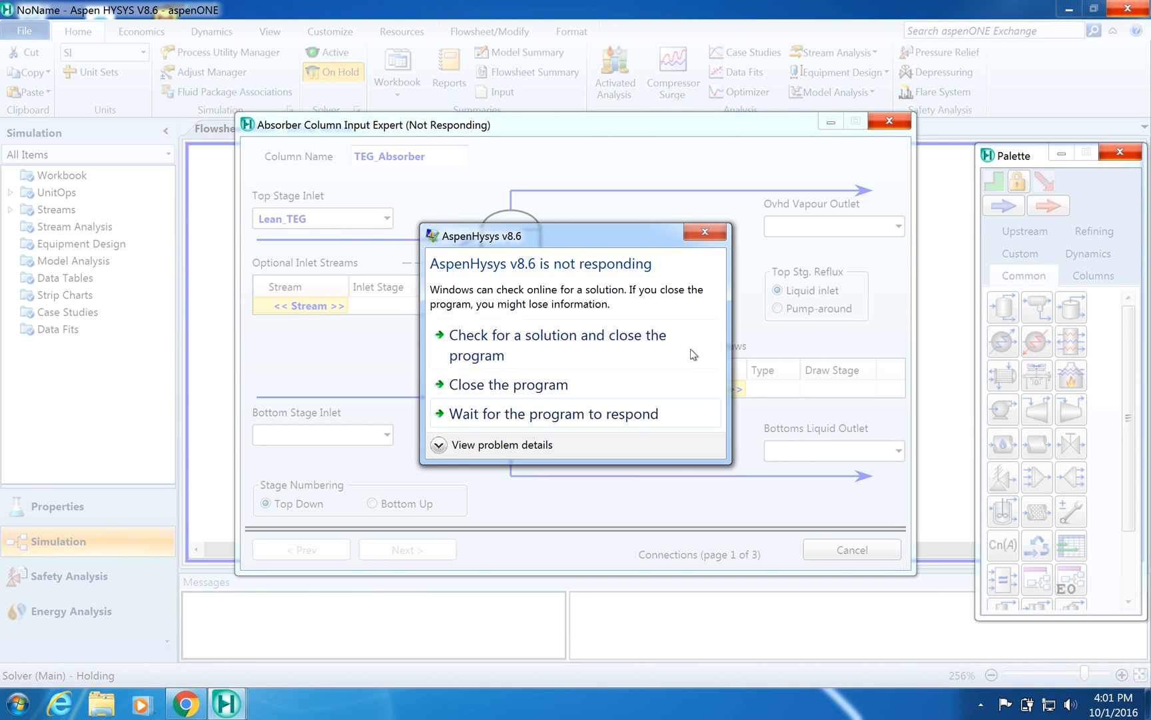
click(704, 233)
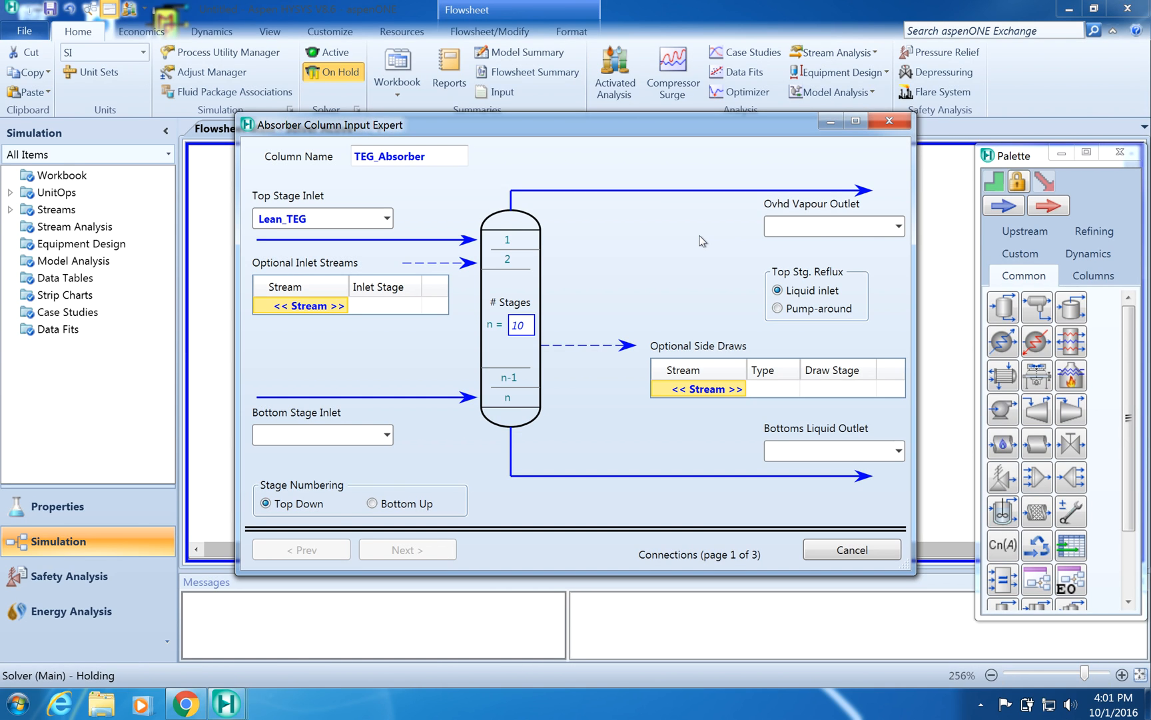
double_click(512, 325)
click(631, 316)
double_click(527, 327)
key(BackSpace)
text(3)
key(Return)
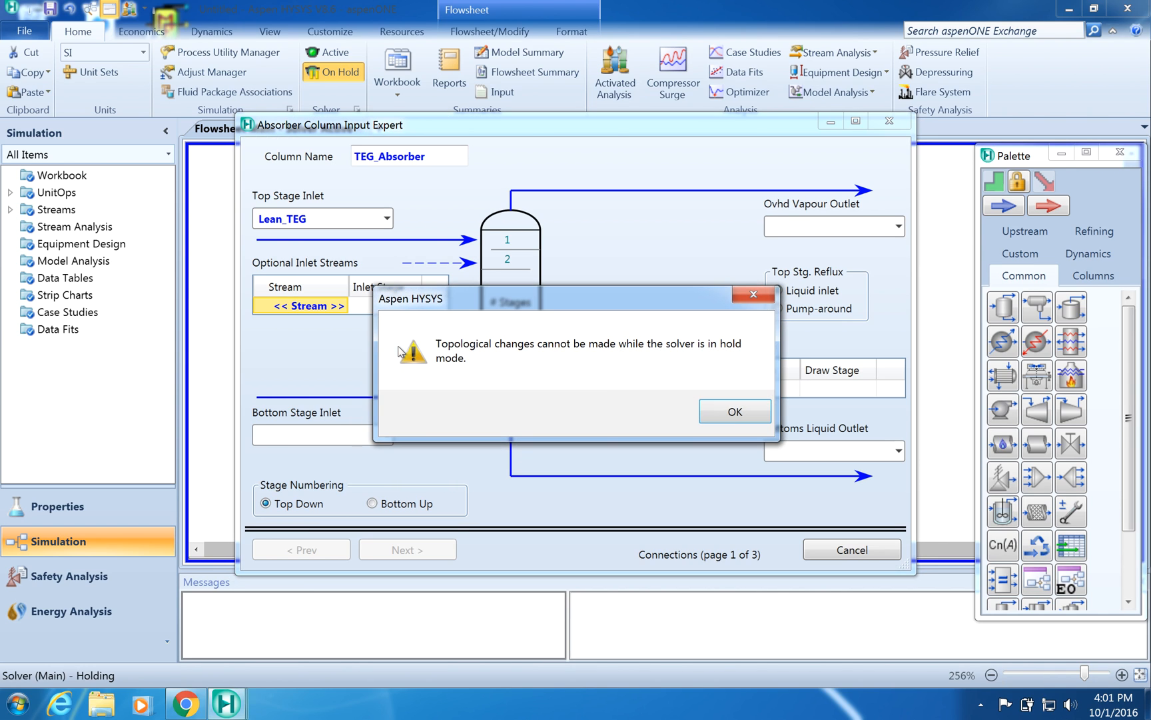
click(735, 412)
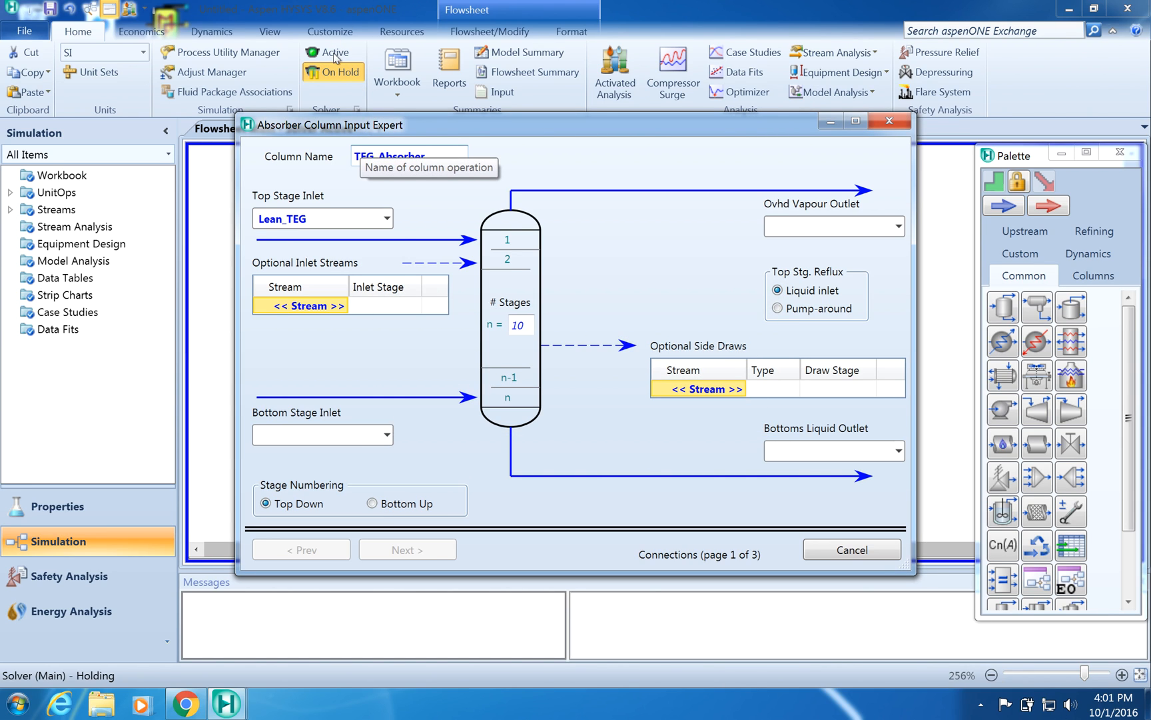
- Set the absorber's bottom stage inlet to GastoAbsorber
click(330, 308)
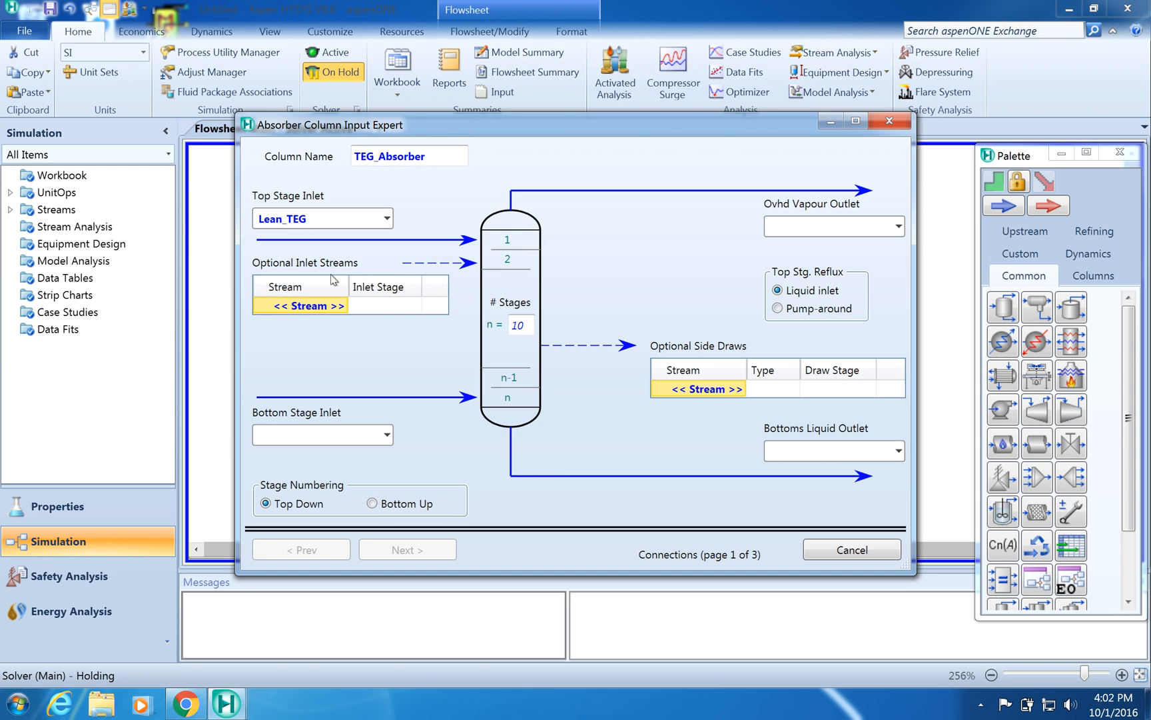
click(387, 437)
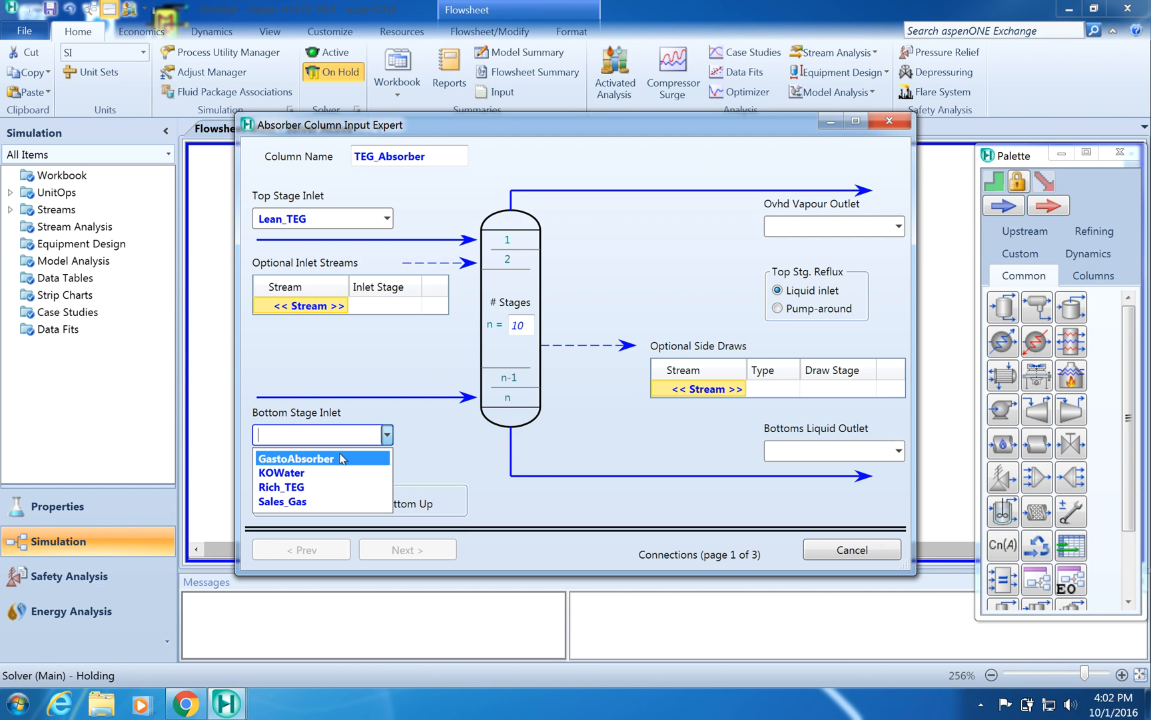
click(342, 458)
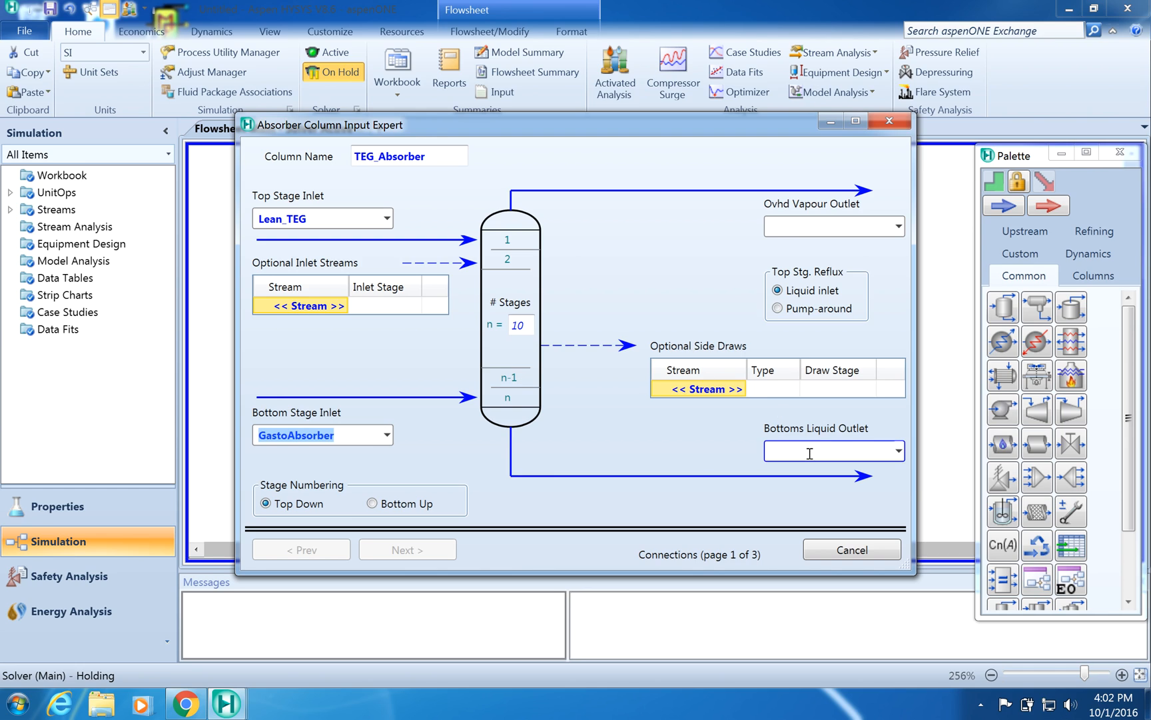
- Set the bottoms liquid outlet to Rich_TEG and the overhead vapour outlet to Sales_Gas
click(899, 451)
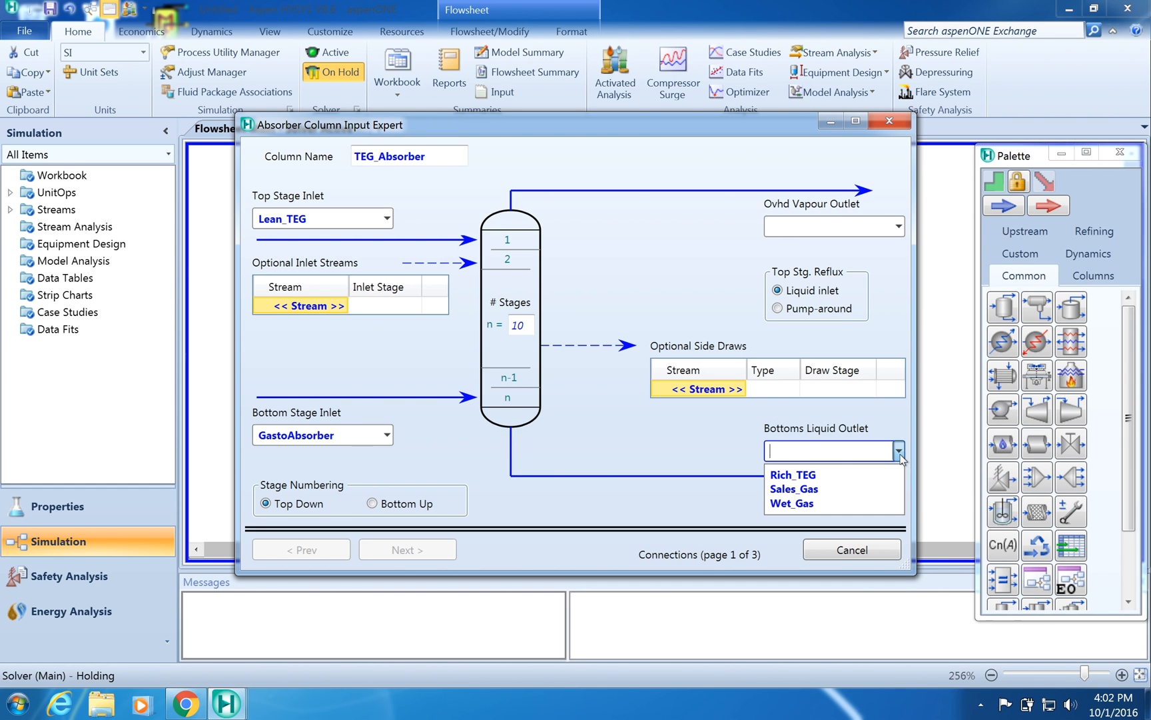
click(851, 481)
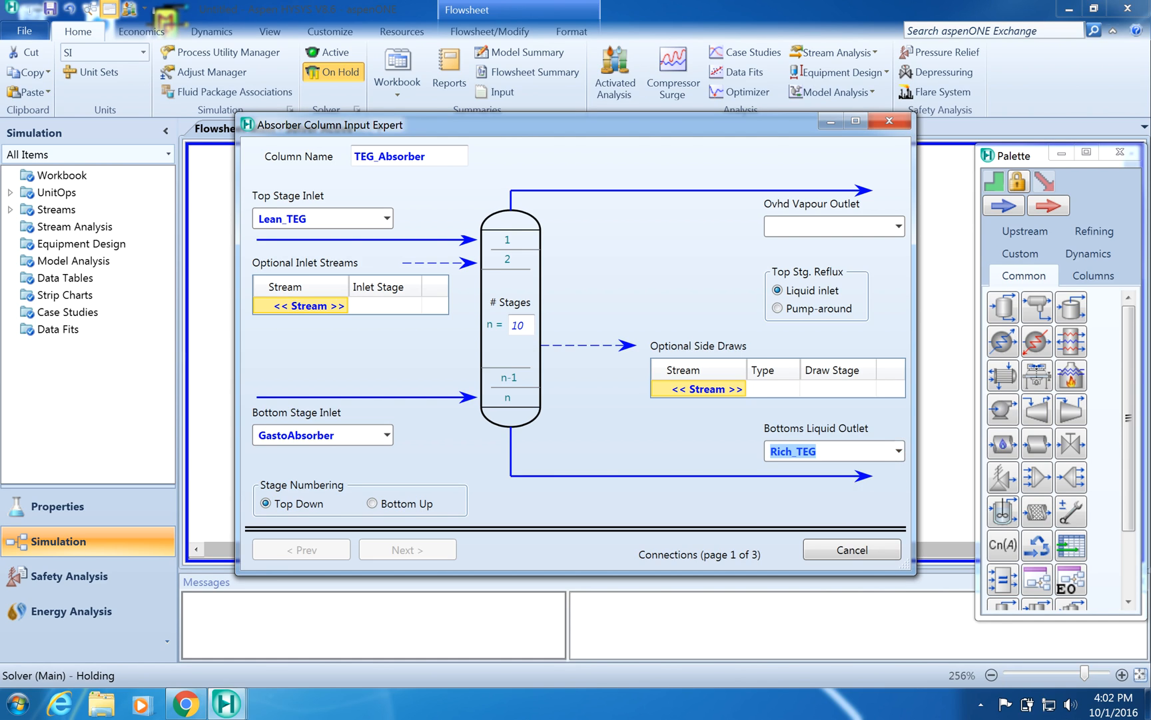
click(899, 226)
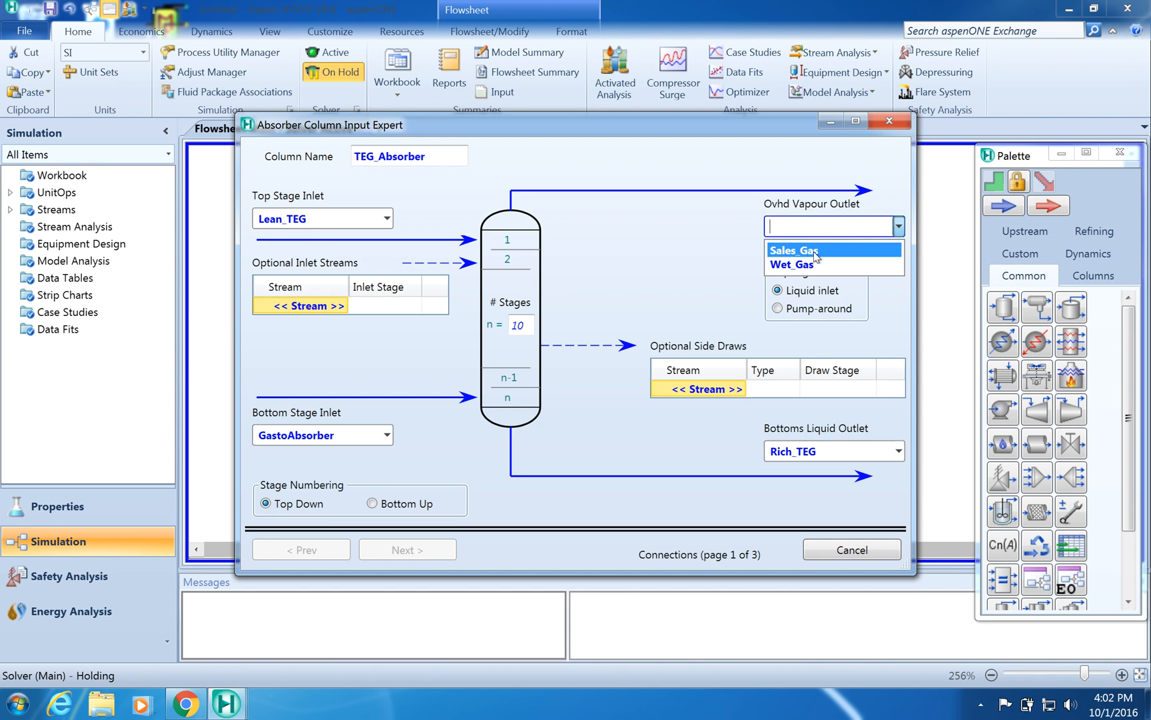
click(817, 256)
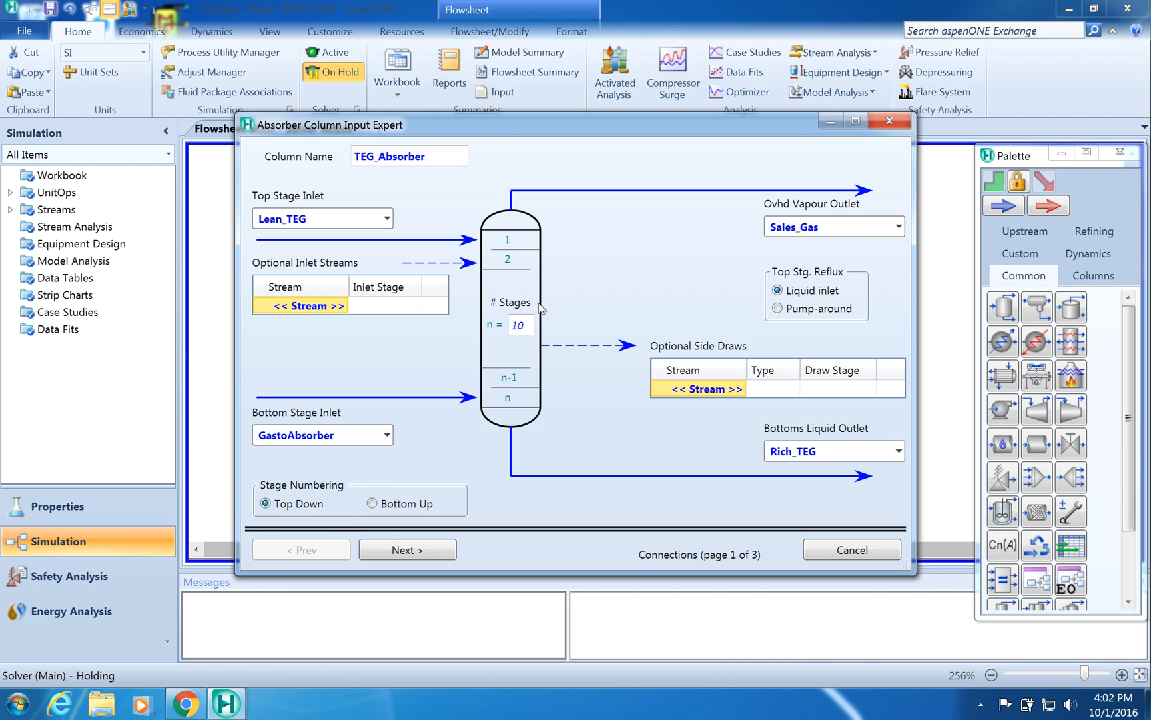
- Try again to set the column's stage count to 3 in the input expert
click(522, 325)
text(3)
click(579, 455)
click(733, 411)
- Set the absorber's top stage pressure to 6880 kPa and bottom stage pressure to 6900 kPa
click(427, 550)
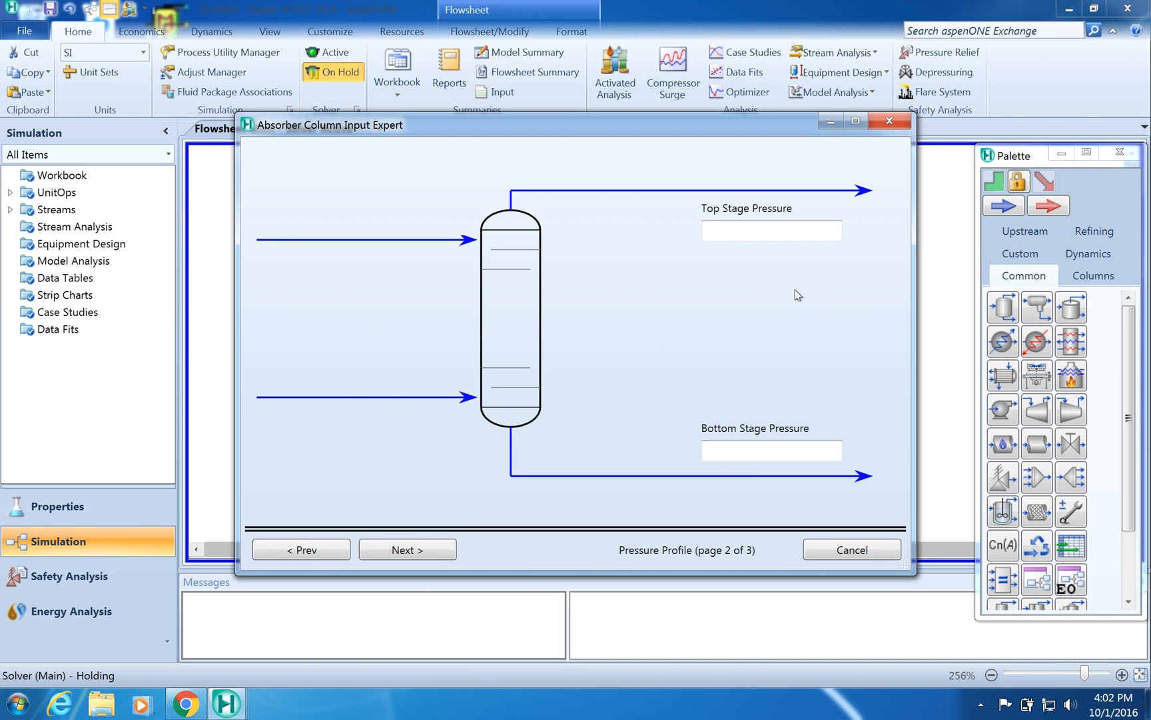
click(756, 230)
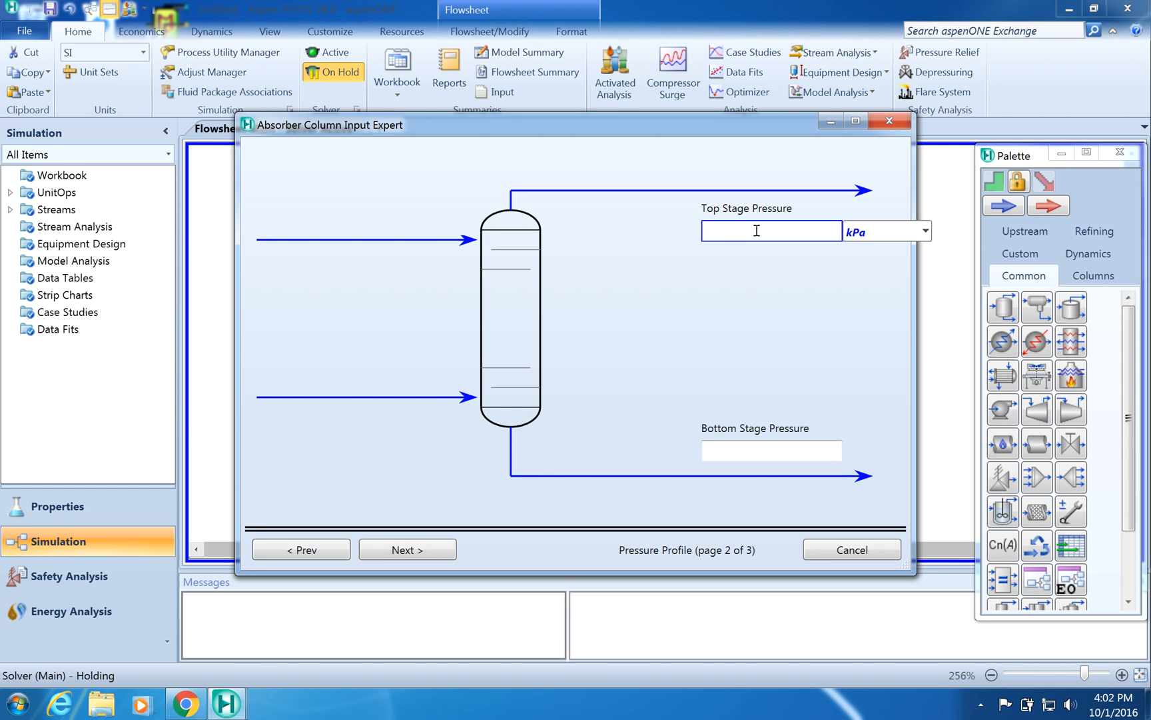
text(6880)
click(738, 452)
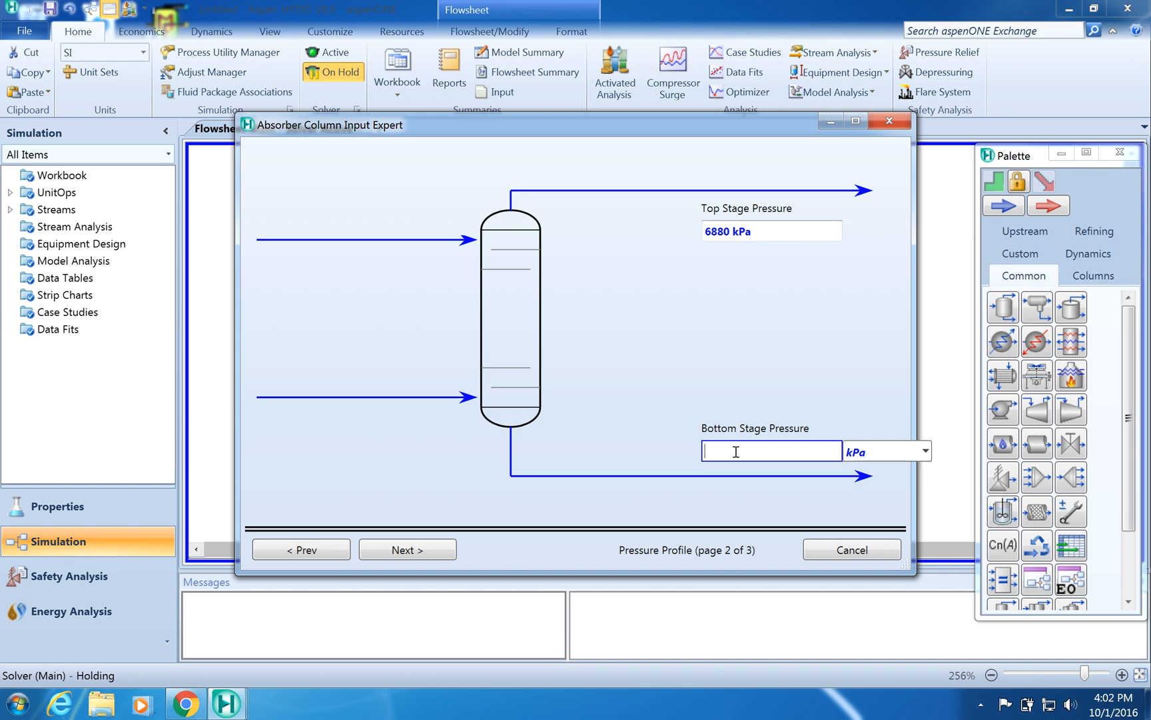
text(6)
text(900)
key(Return)
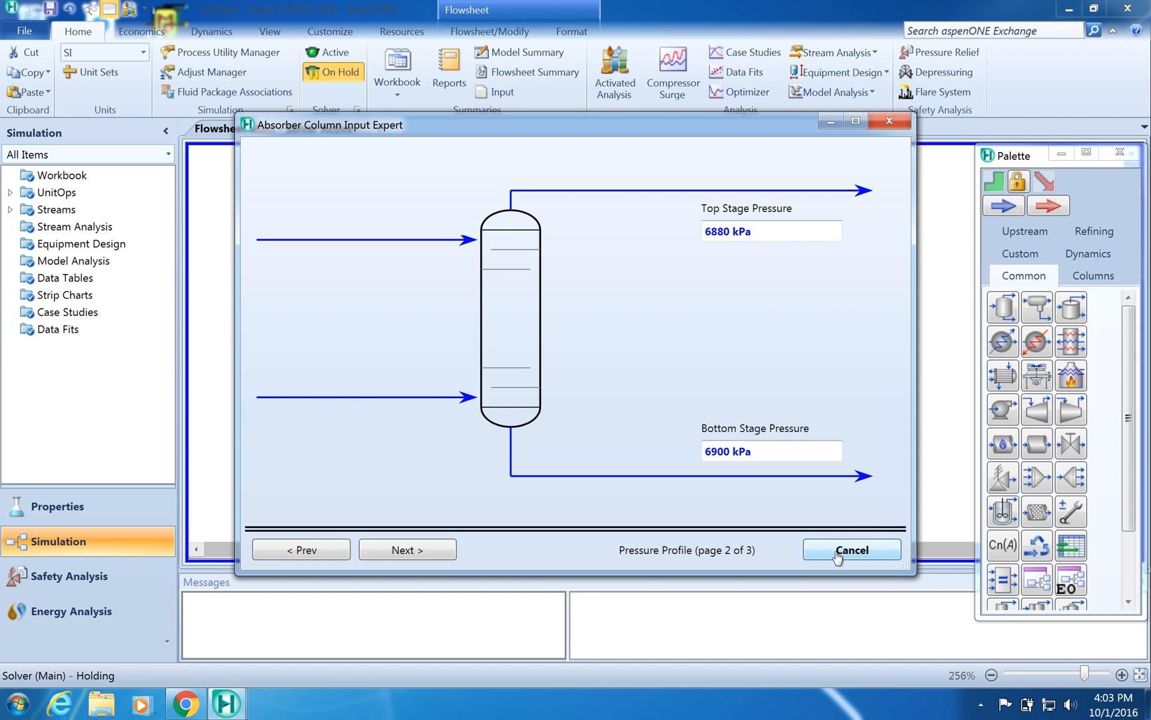
- Finish the column input expert and close the column property window
click(424, 550)
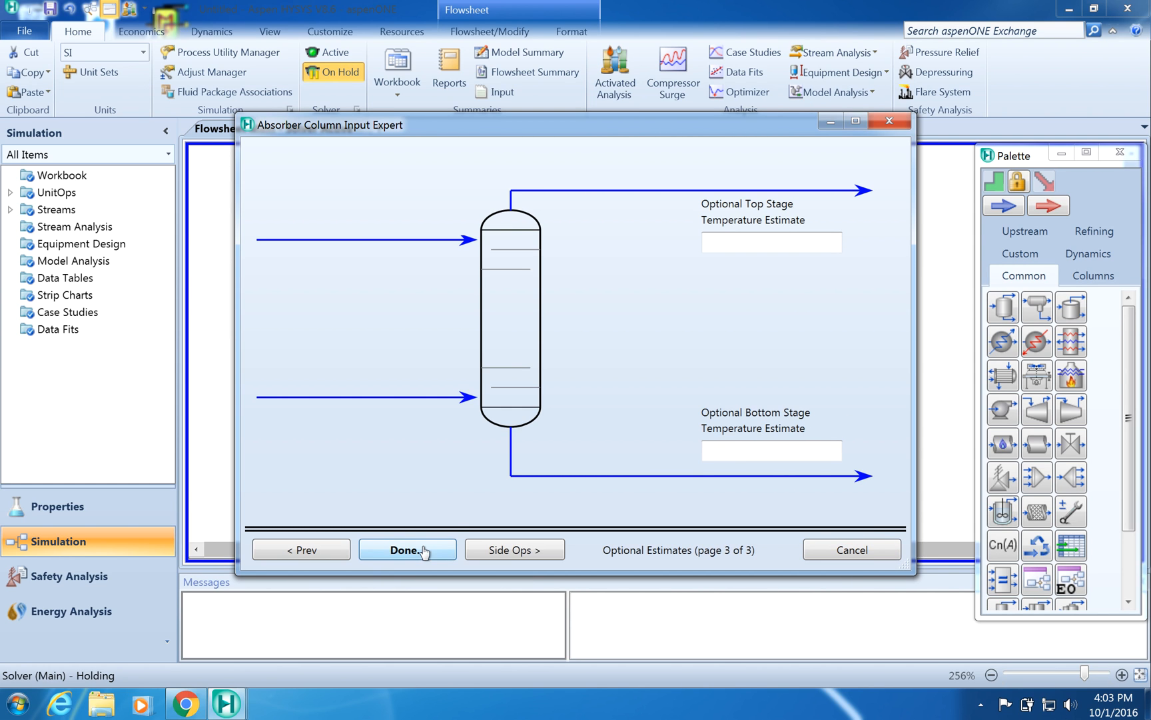
click(408, 549)
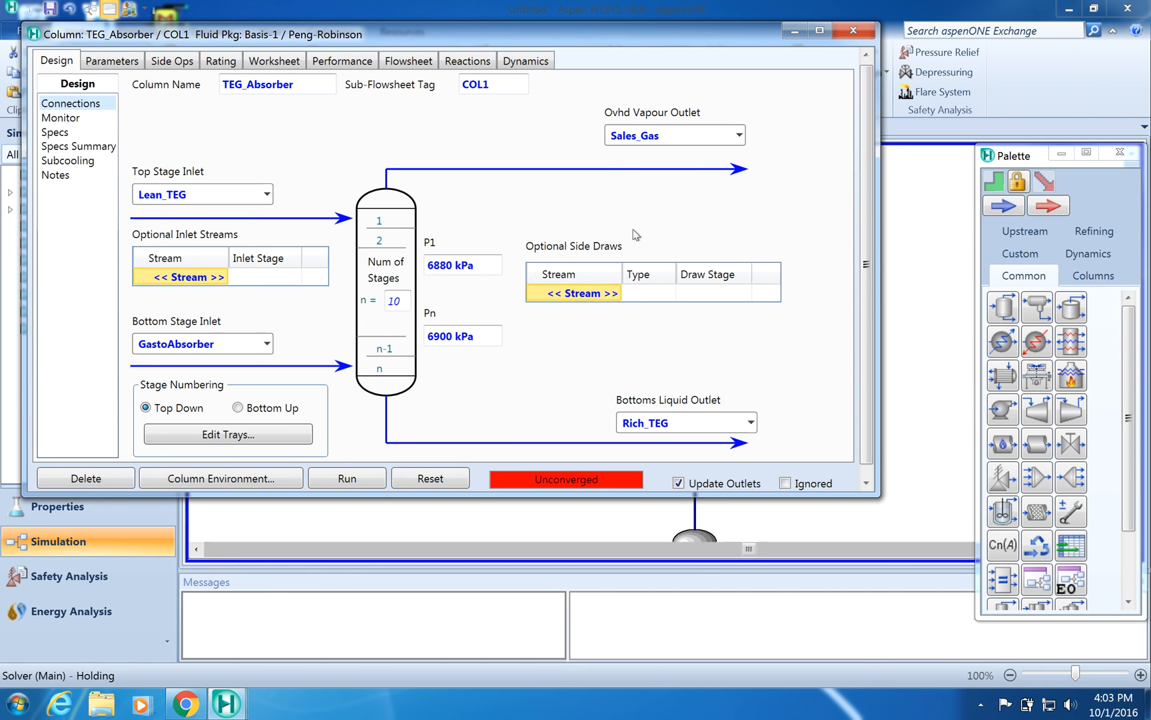
click(853, 30)
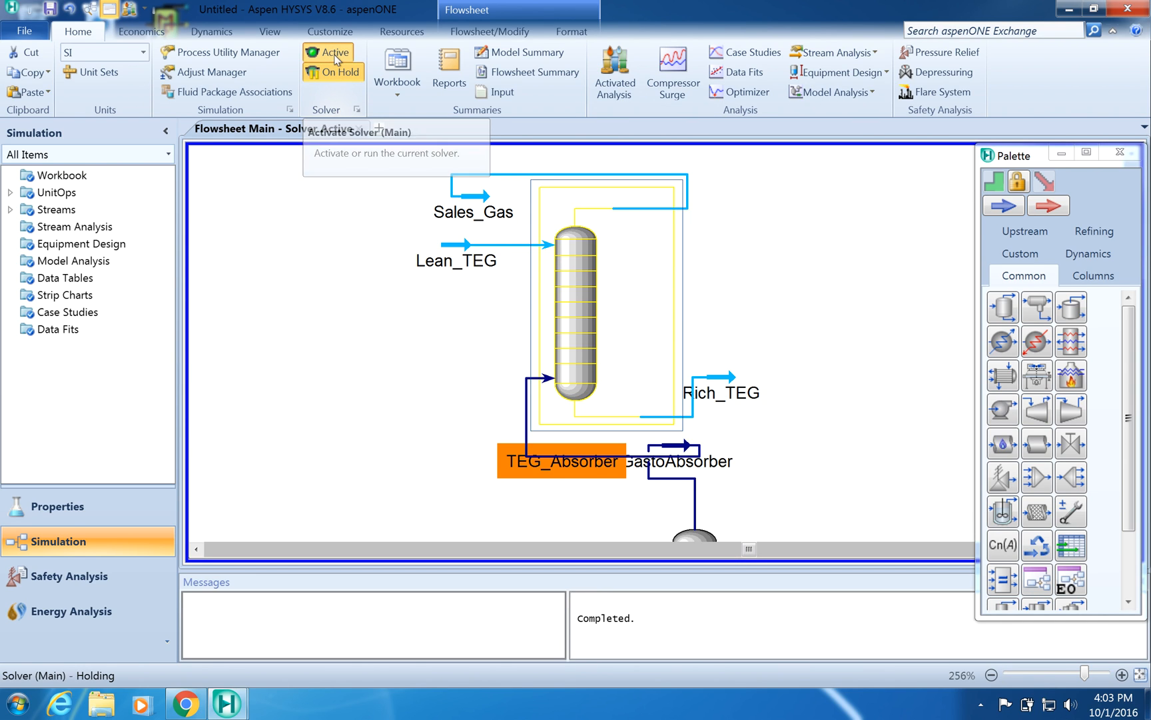
- Activate the solver and close the object palette
click(335, 53)
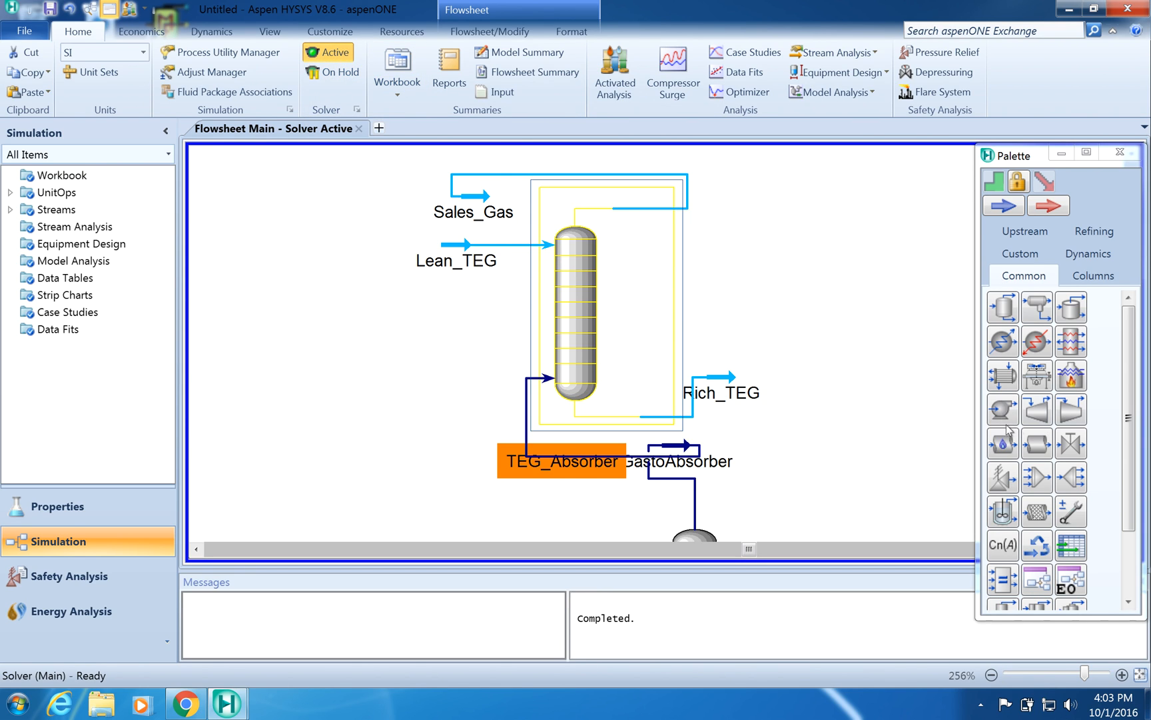
double_click(1062, 157)
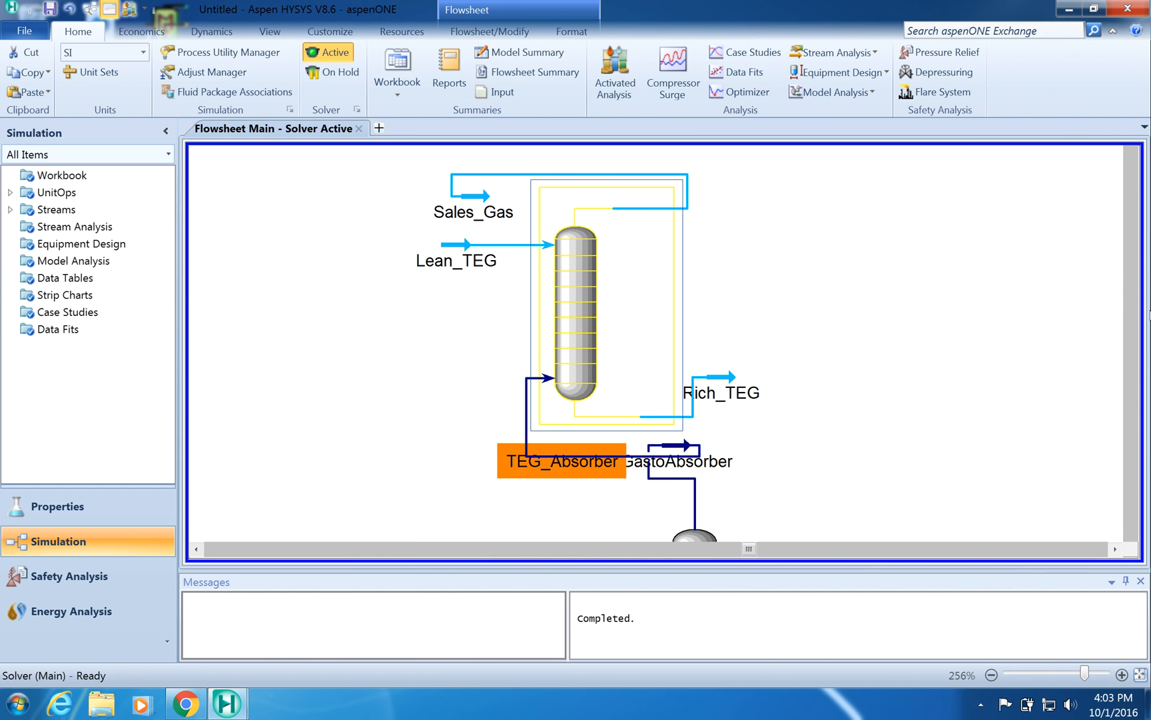
mouse_move(1136, 279)
mouse_down()
mouse_move(1134, 227)
mouse_move(1143, 275)
mouse_up()
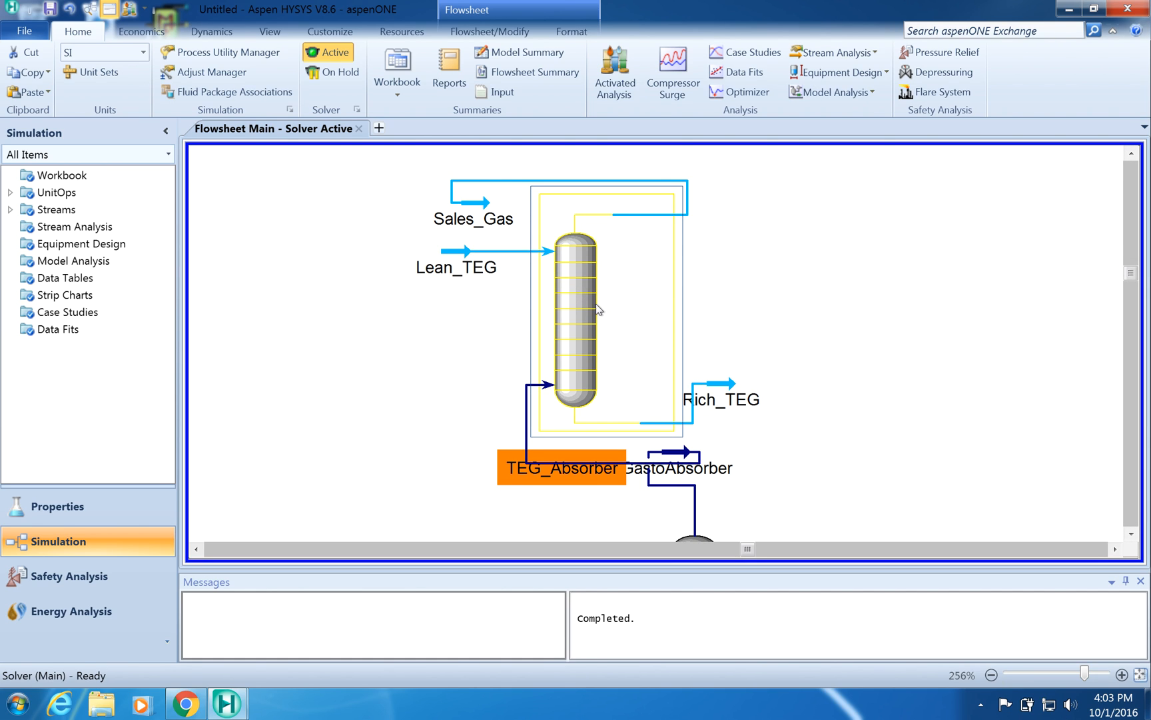
mouse_move(451, 272)
mouse_move(750, 405)
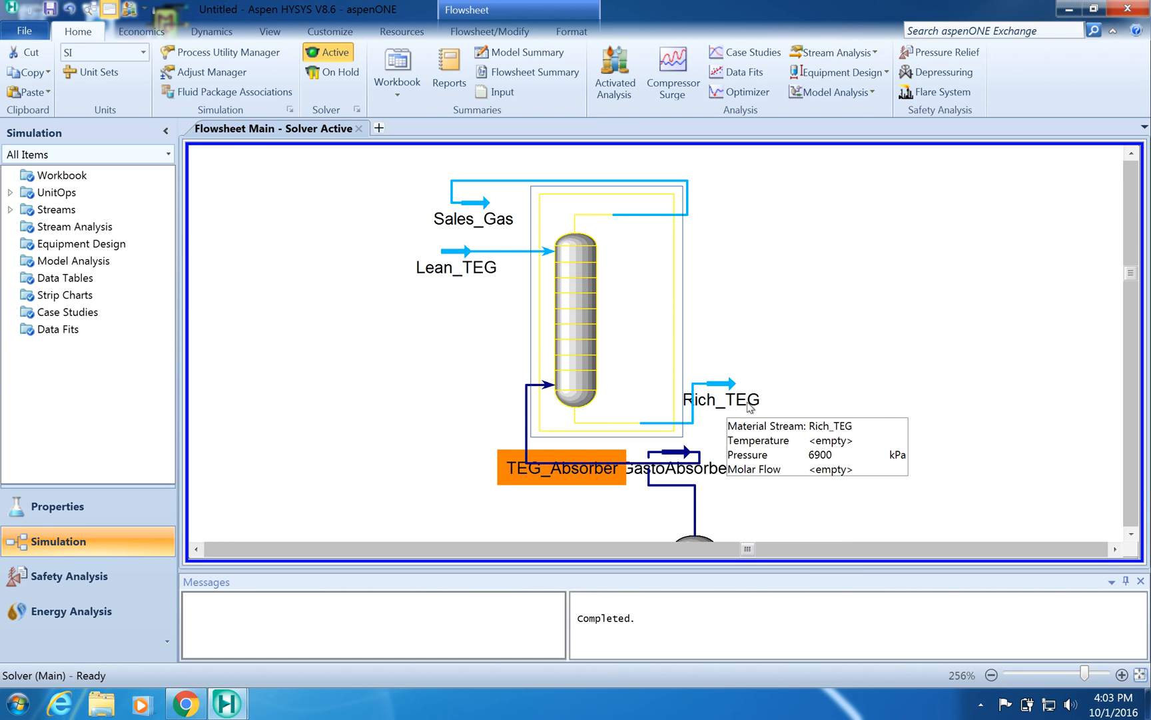
- Open the TEG_Absorber column, set its number of stages to 3, and close it
double_click(576, 300)
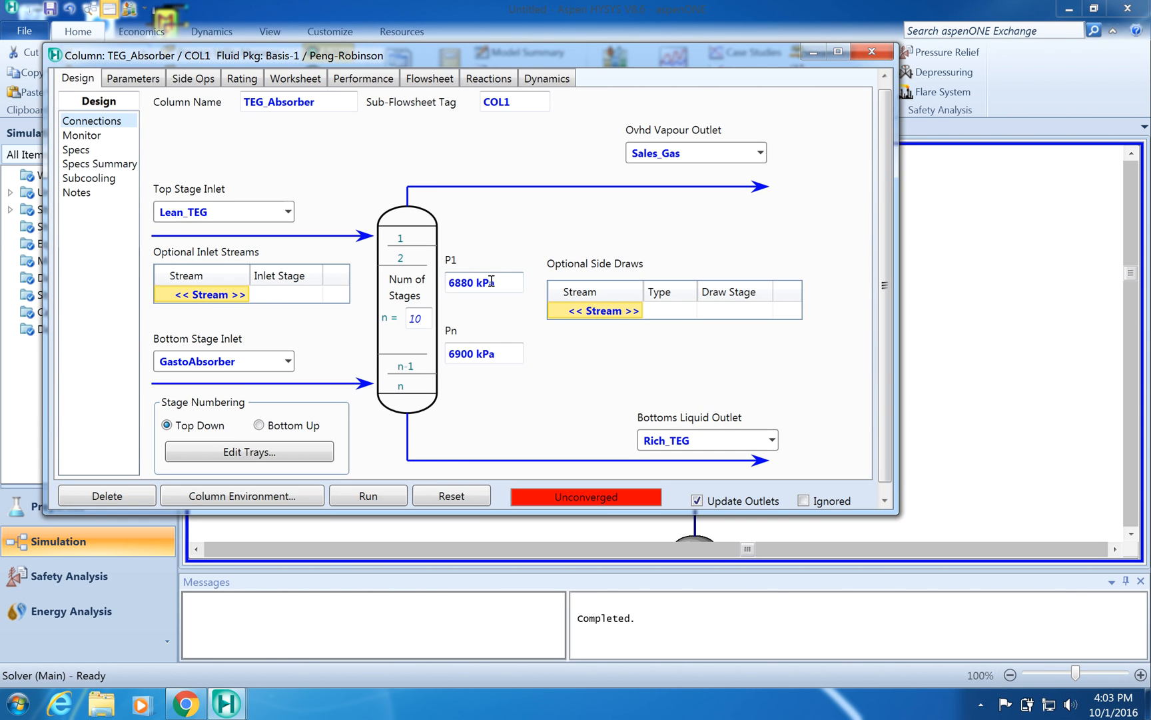
click(423, 319)
text(3)
key(Return)
drag(887, 287, 888, 284)
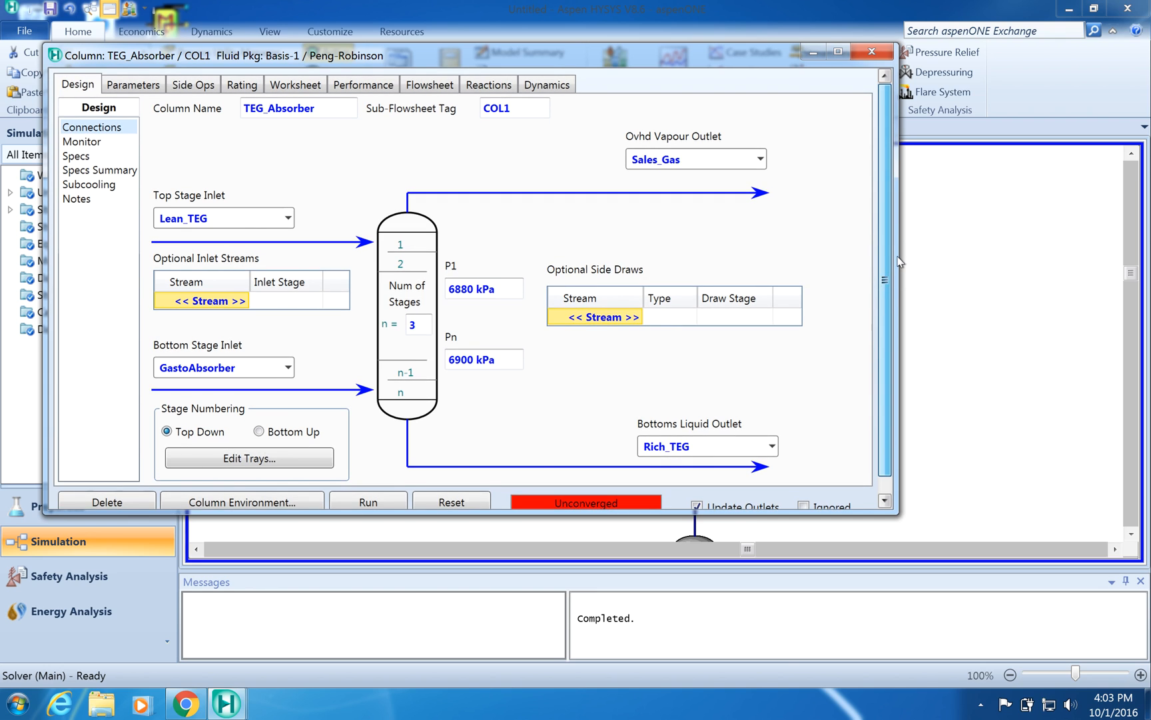
click(873, 51)
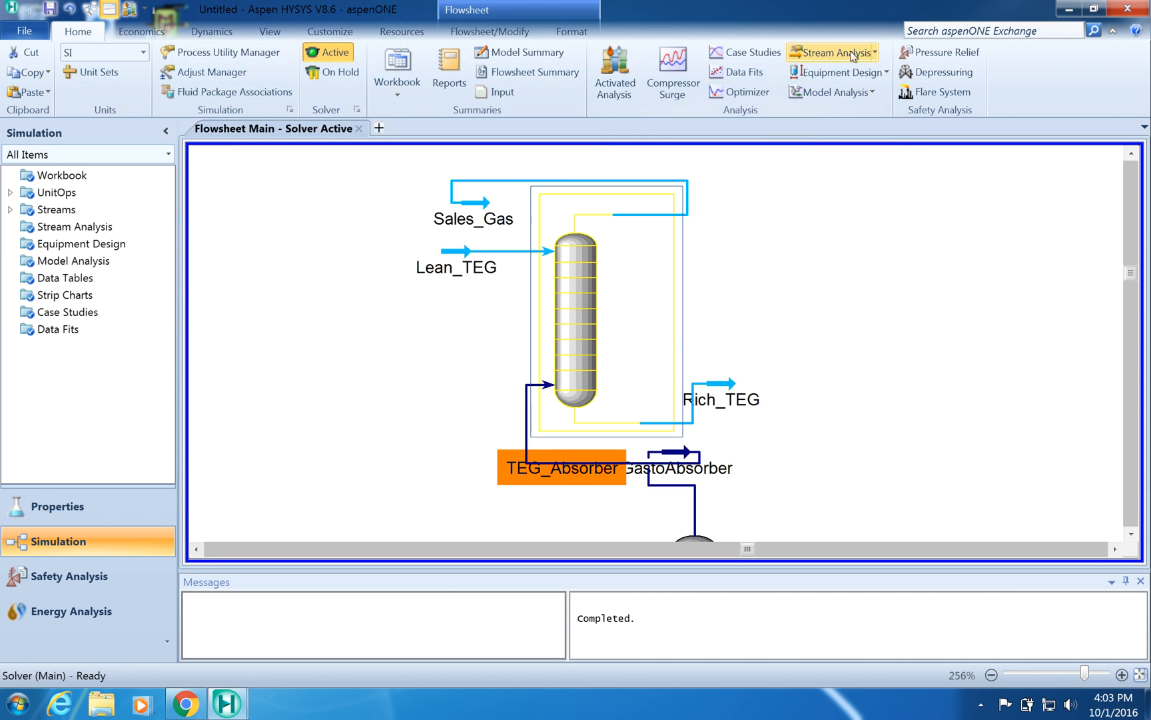
- Set the Lean_TEG stream's temperature to 41 C, pressure to 6915 kPa, and molar flow to 6.4 kgmole/h
double_click(454, 254)
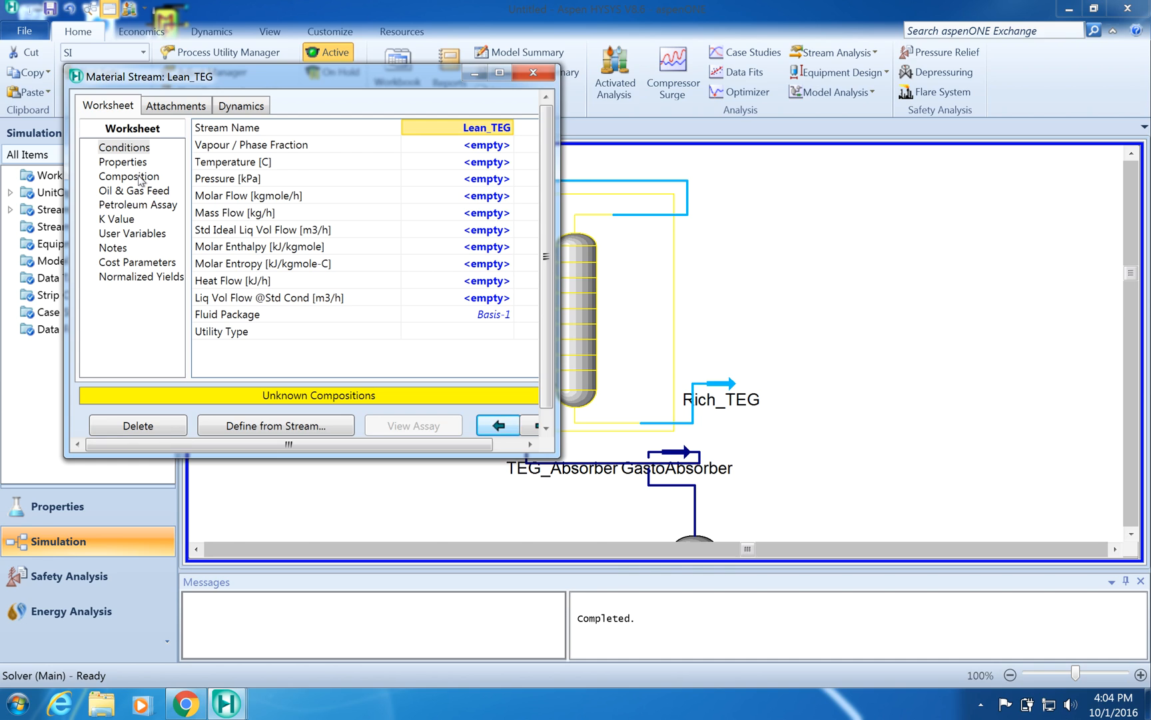
click(478, 164)
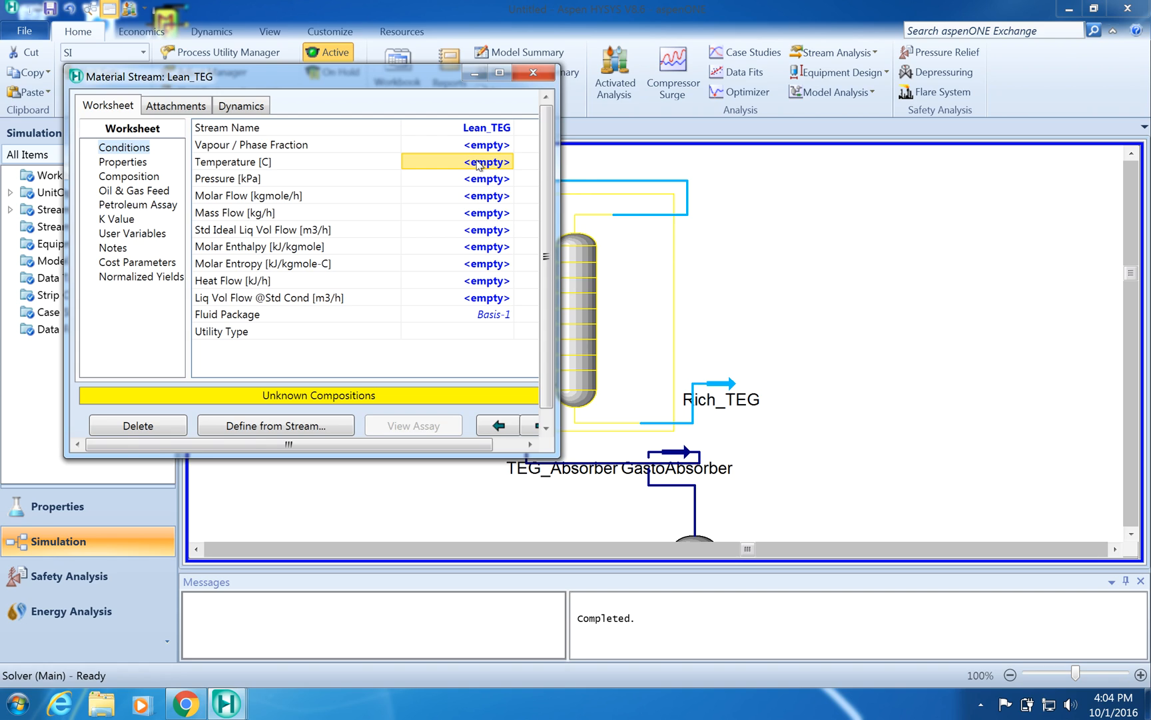
text(41)
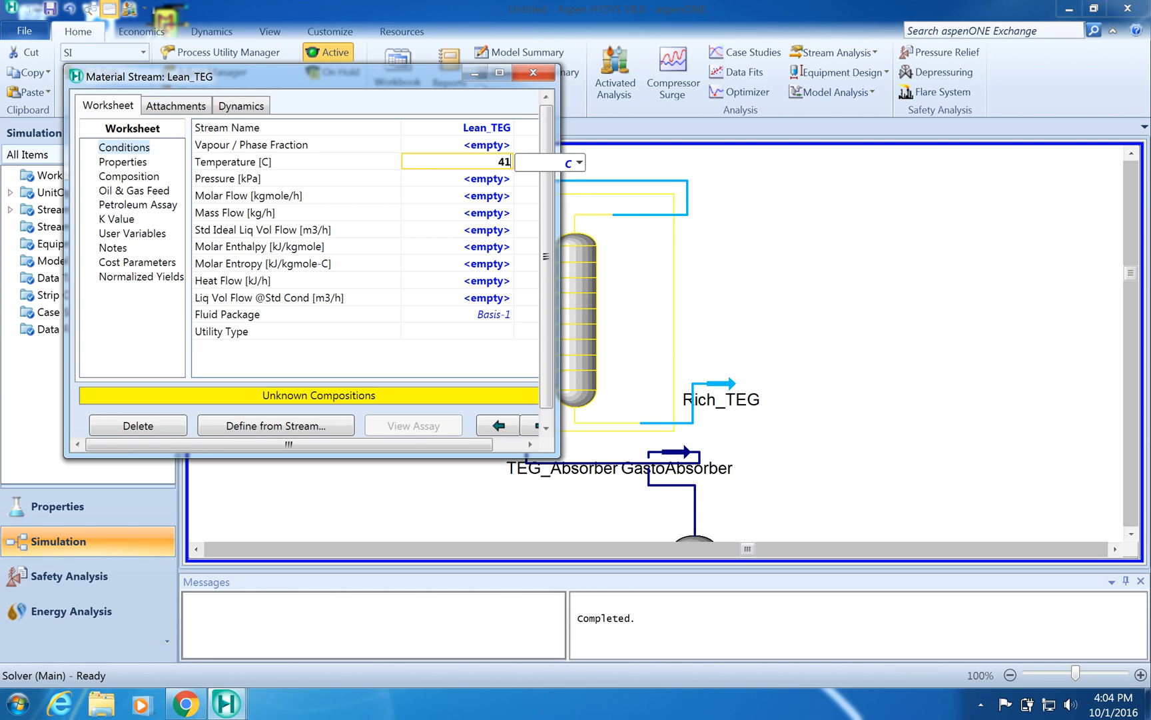
click(452, 182)
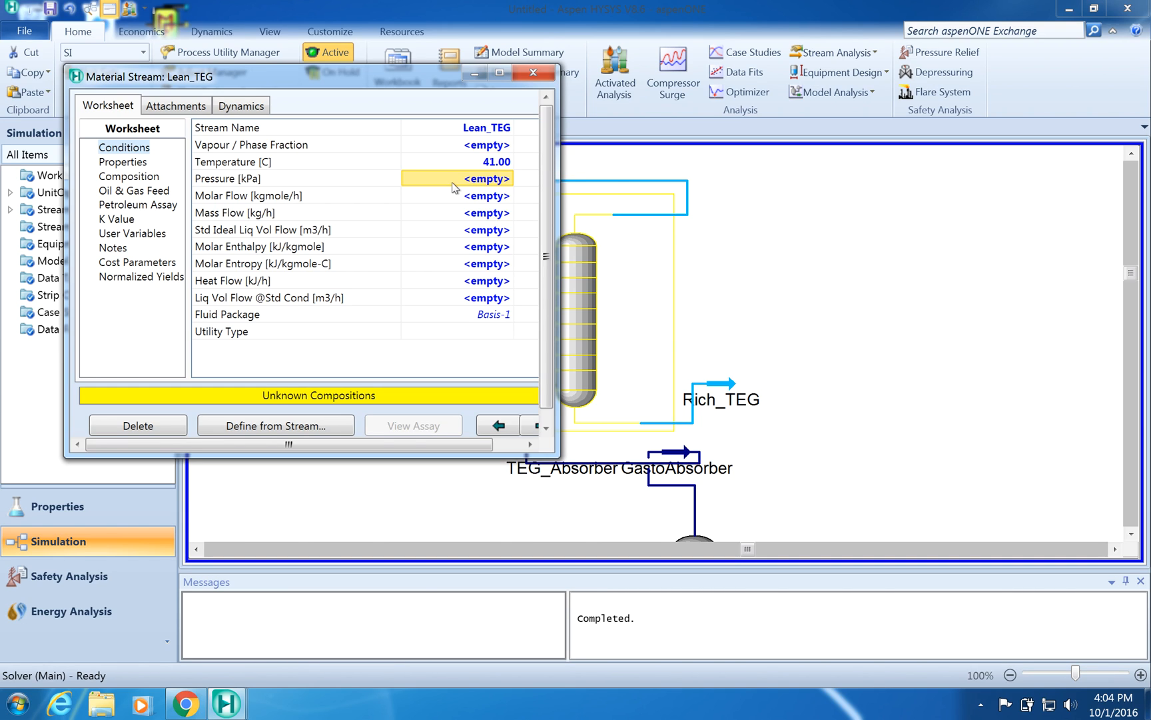
text(6915)
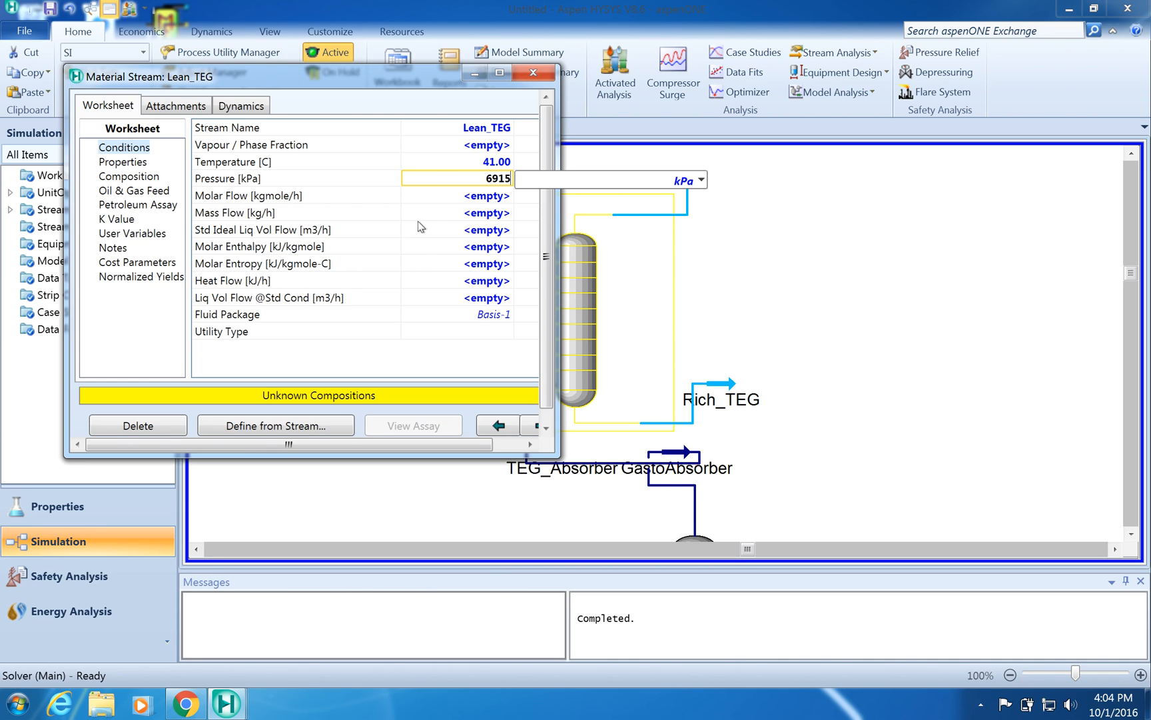
click(456, 199)
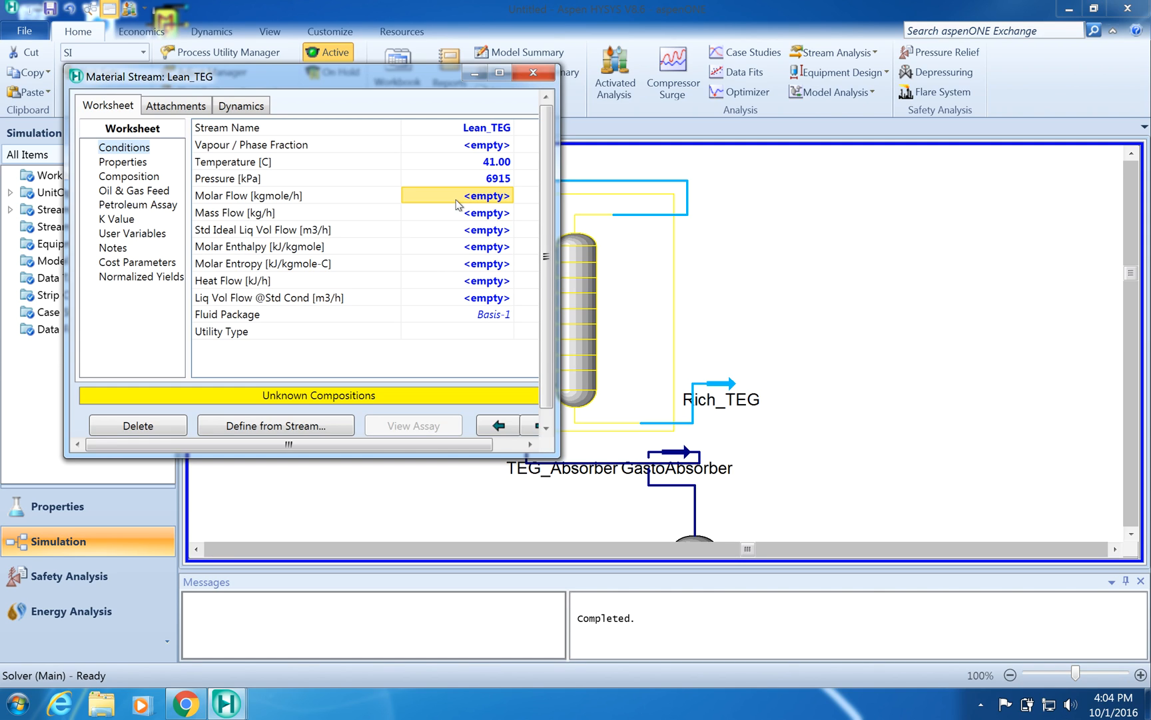
text(6.4)
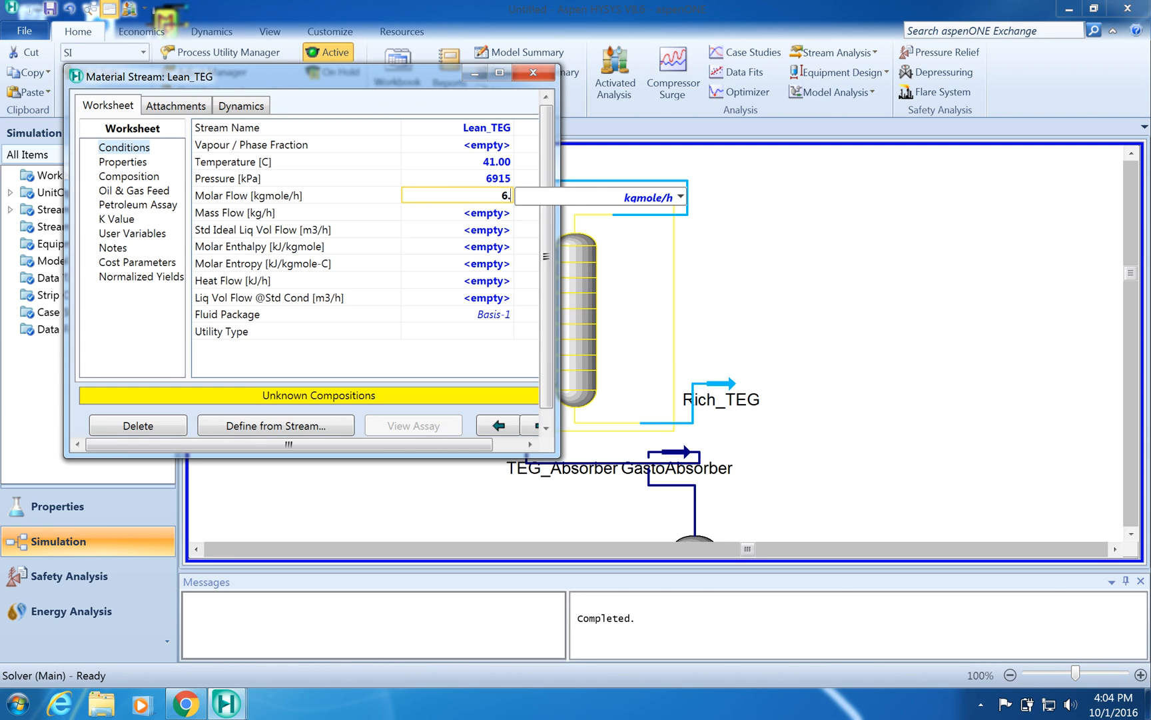
click(422, 210)
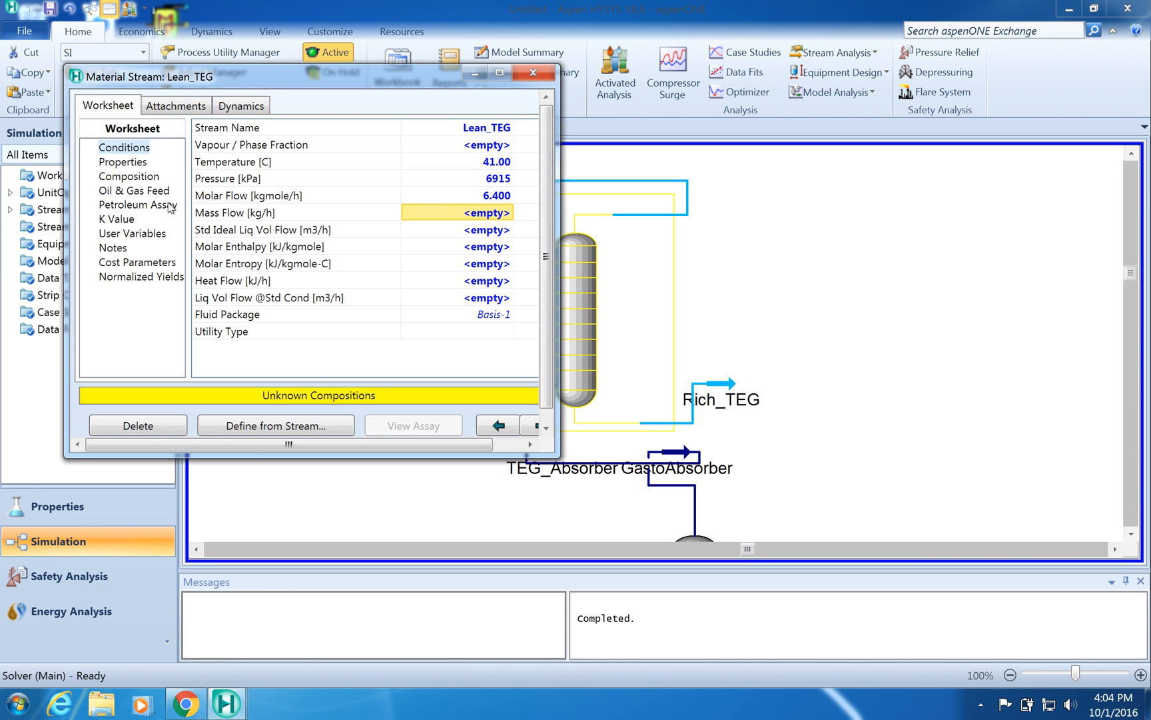
- Set the Lean_TEG TEGlycol mole fraction to 0.9904
click(152, 182)
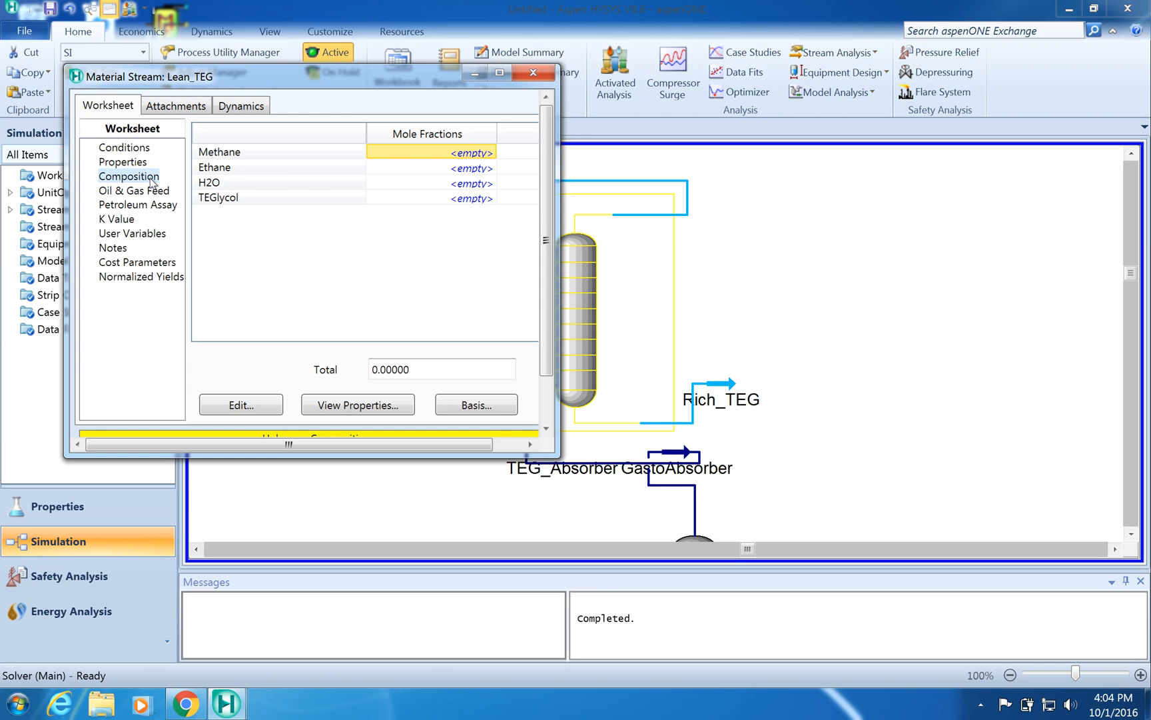
click(471, 198)
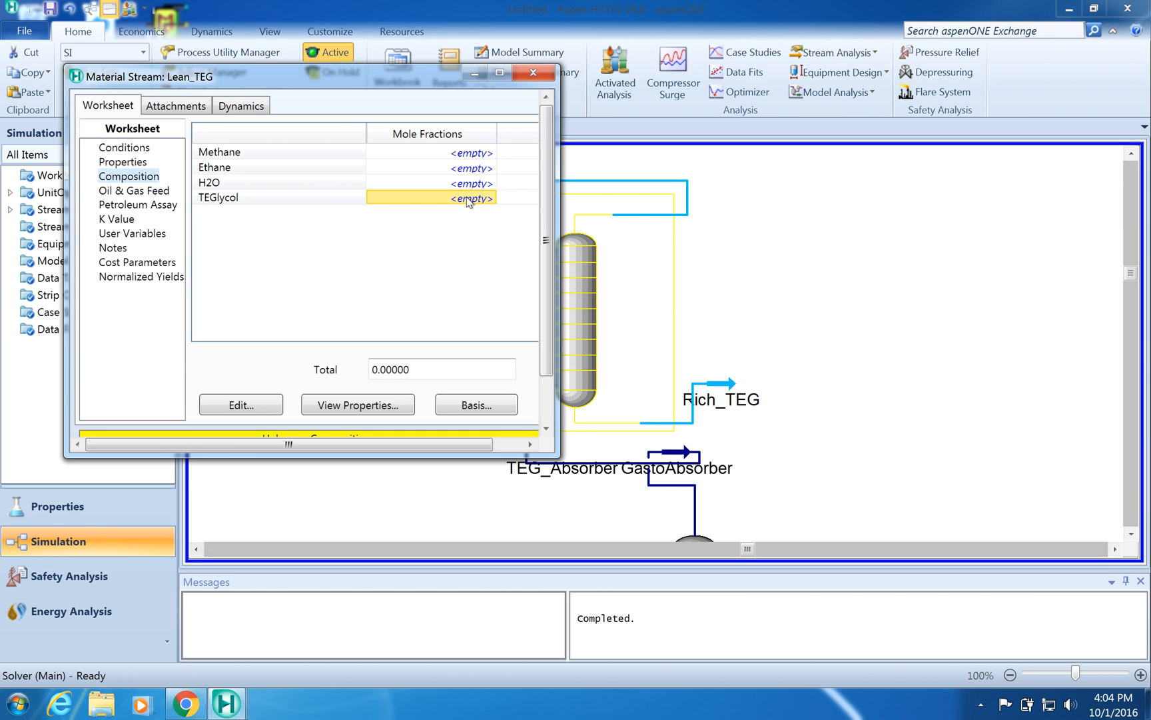
text(0.990)
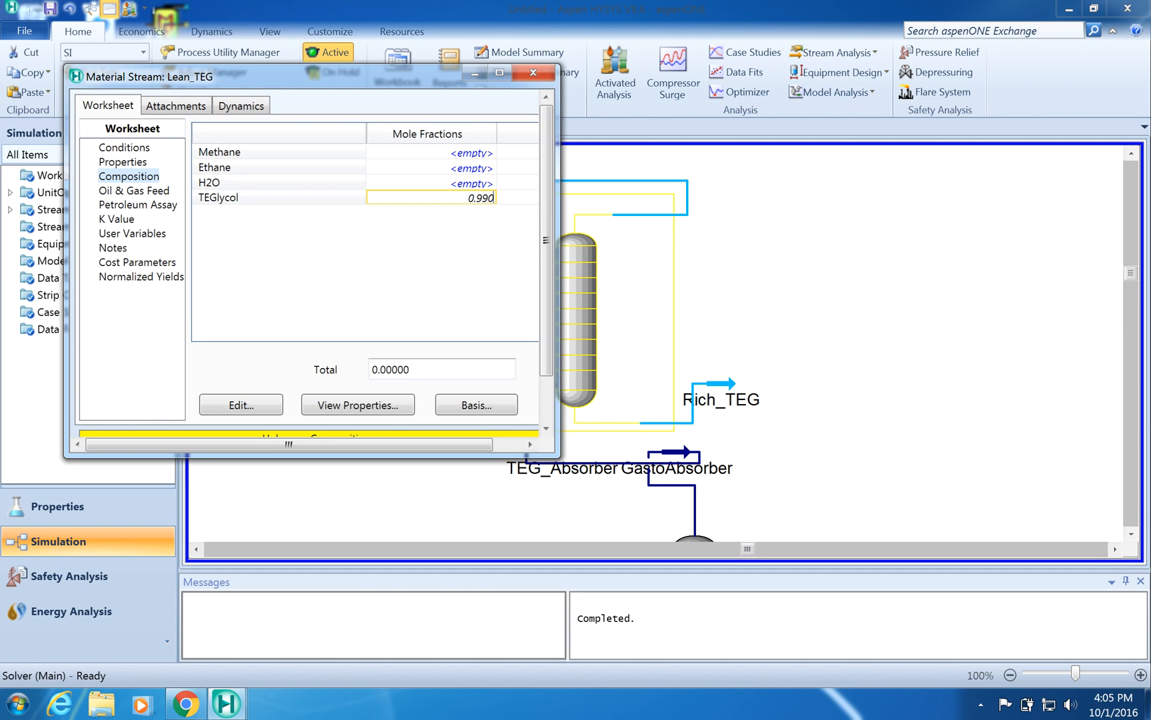
text(4)
- Set the Lean_TEG H2O mole fraction to 0.0096 in the composition input and accept the composition
click(467, 184)
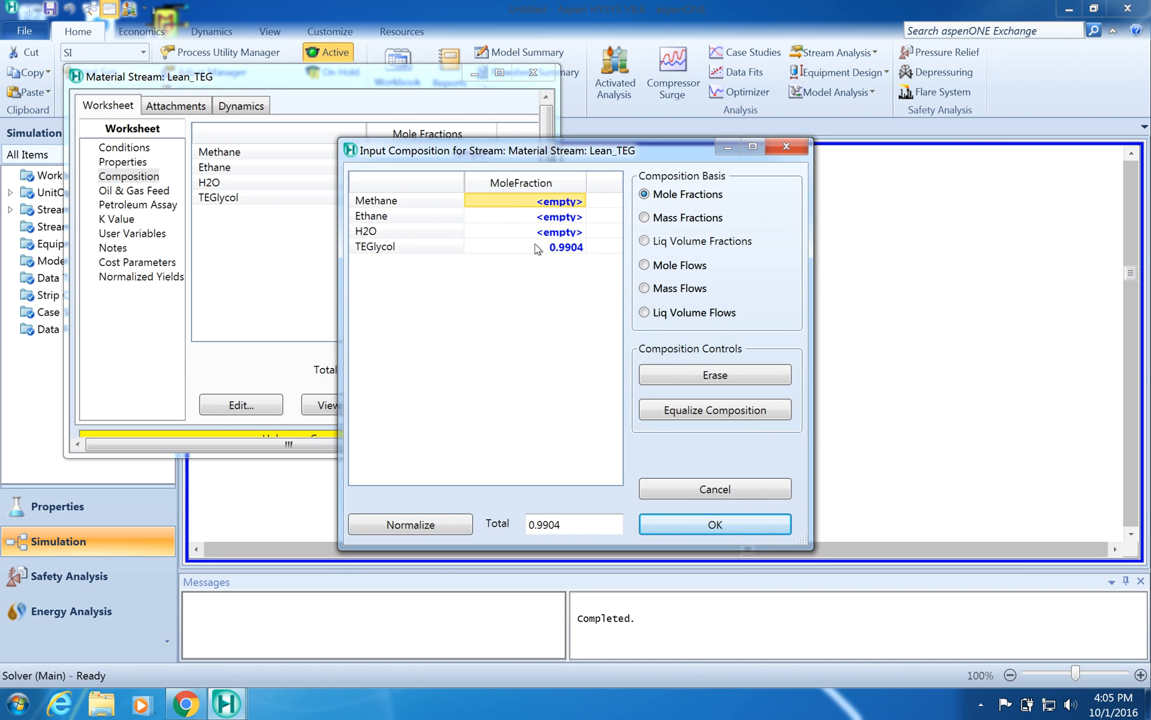
click(551, 234)
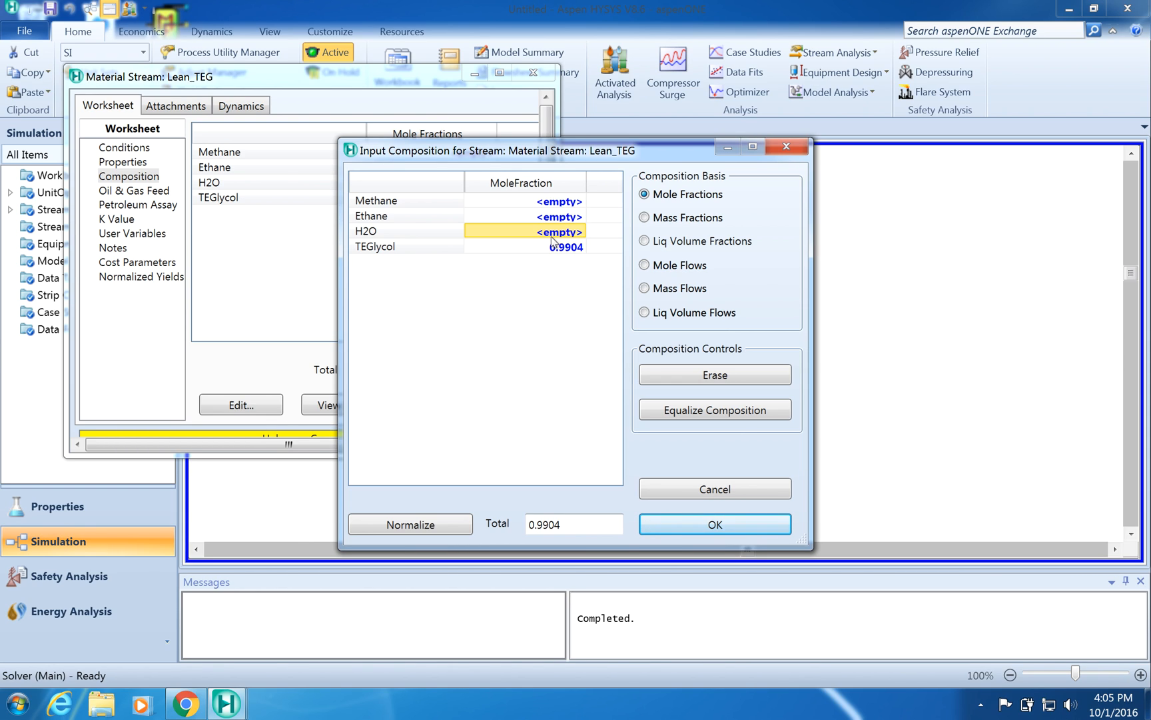
text(0.)
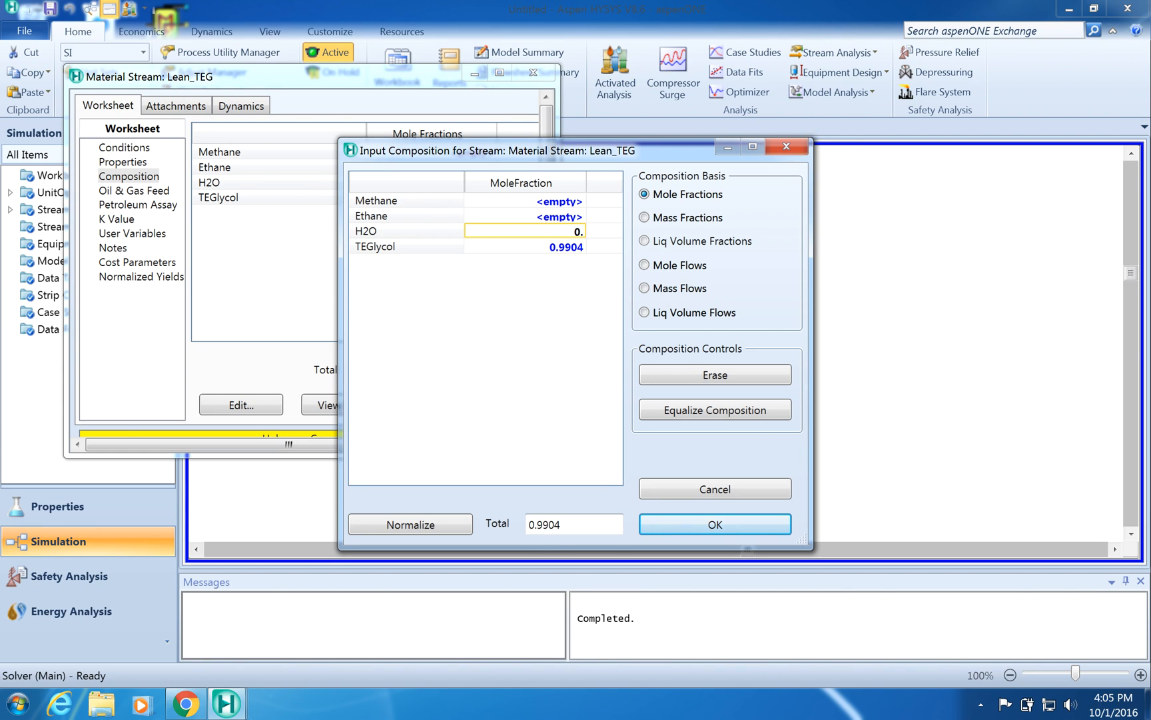
text(0096)
click(750, 526)
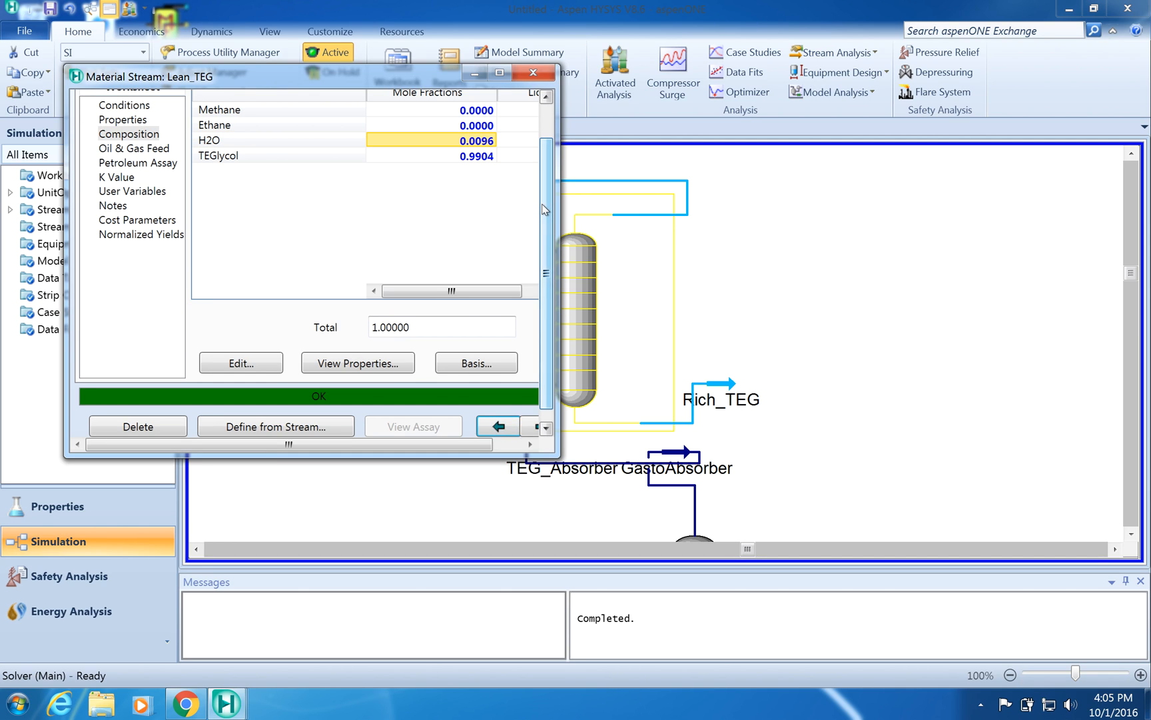
- Review the Lean_TEG stream conditions and close the stream window
drag(545, 210, 545, 174)
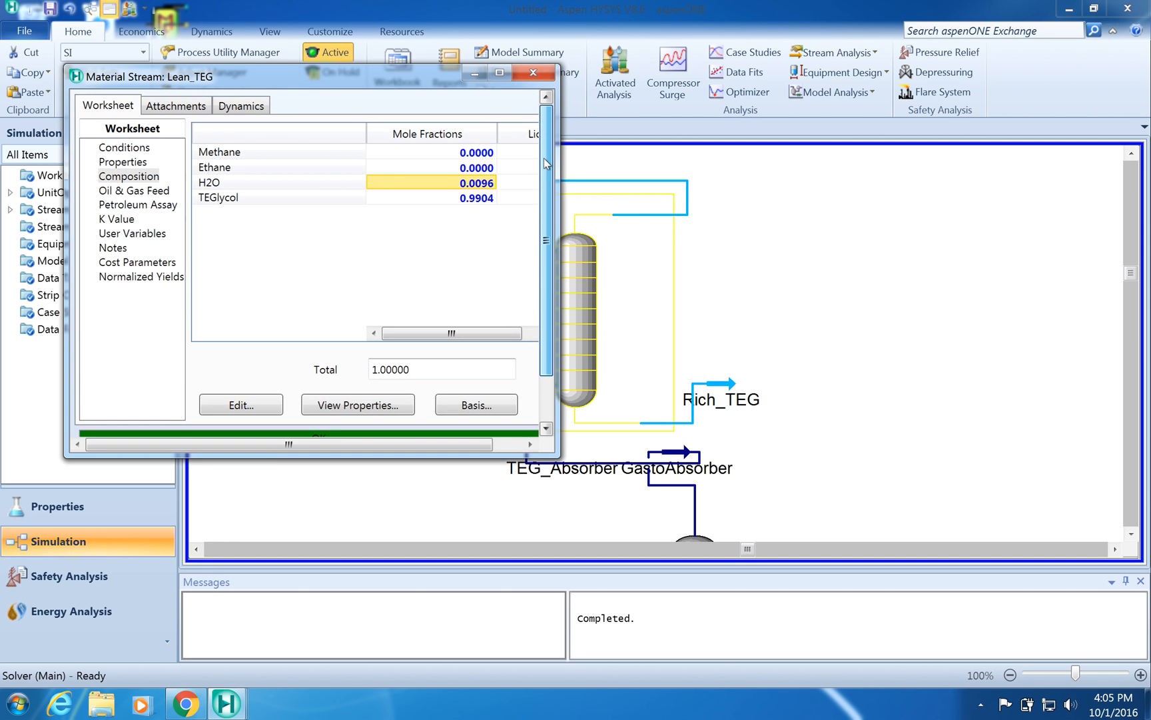
click(126, 148)
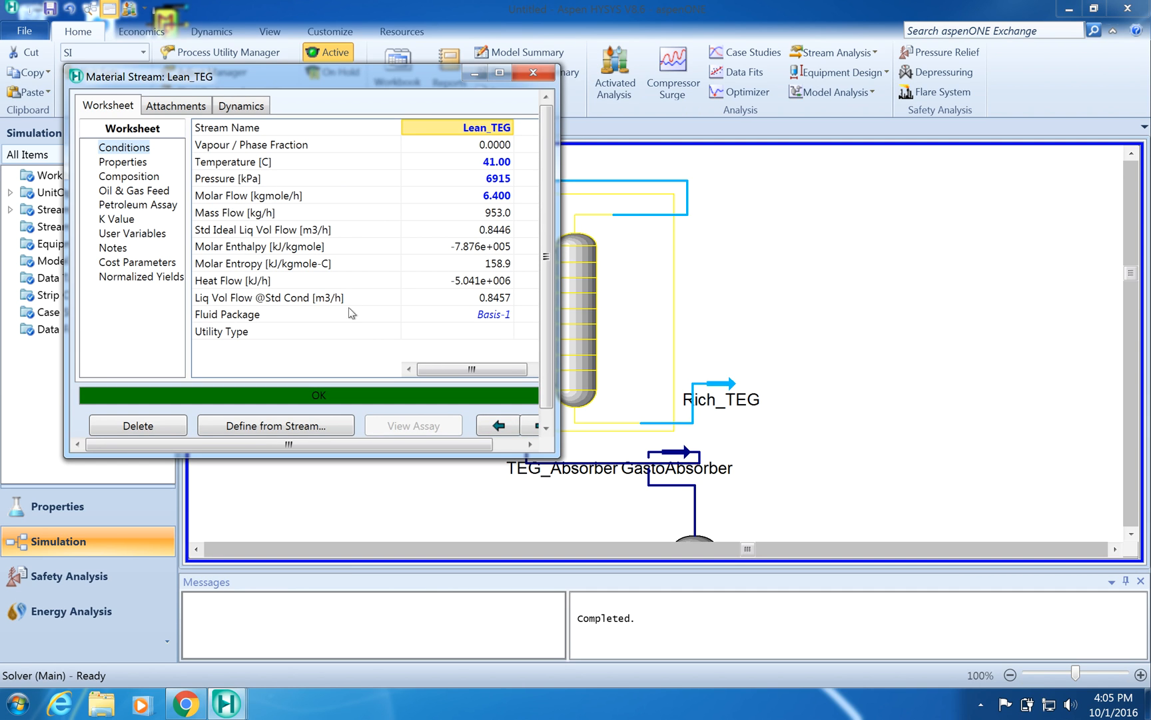
click(534, 74)
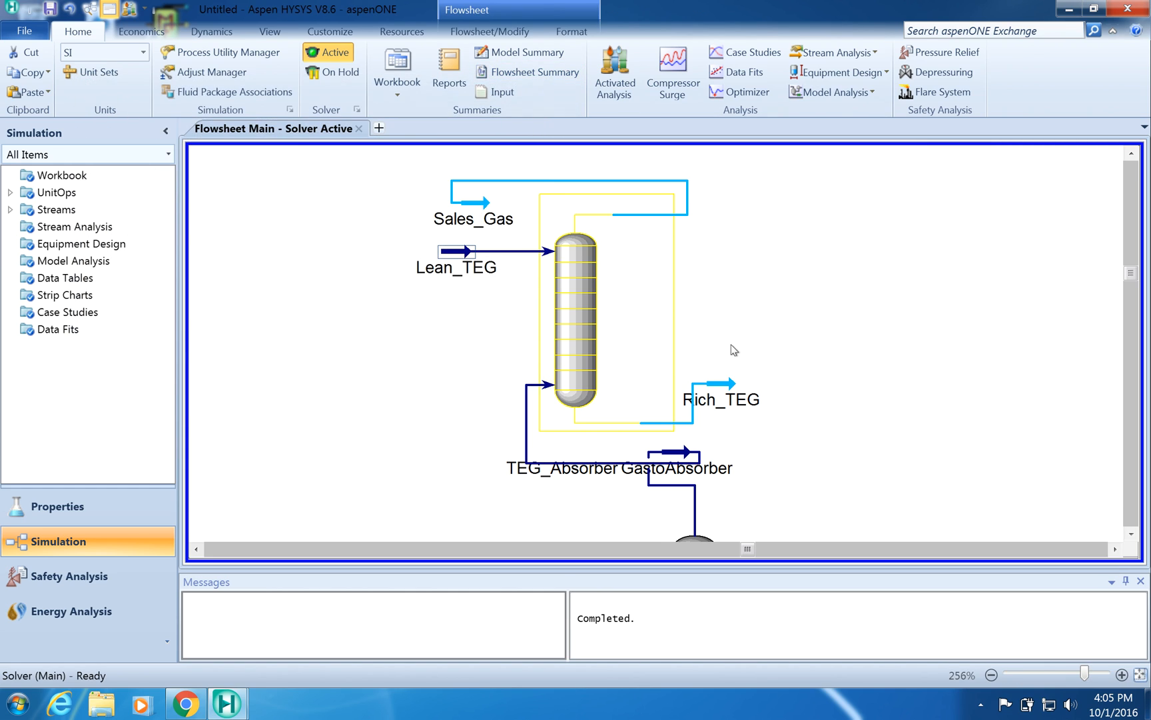
- Open the TEG_Absorber column, run it, and close the column window
click(584, 294)
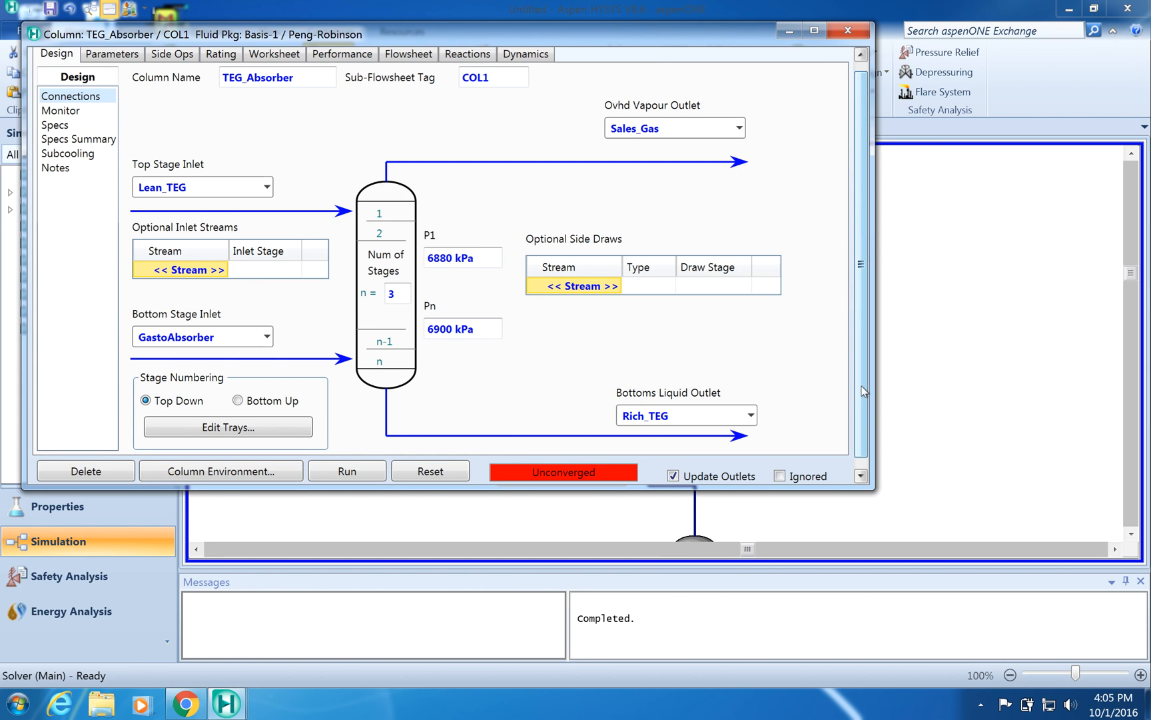
click(347, 473)
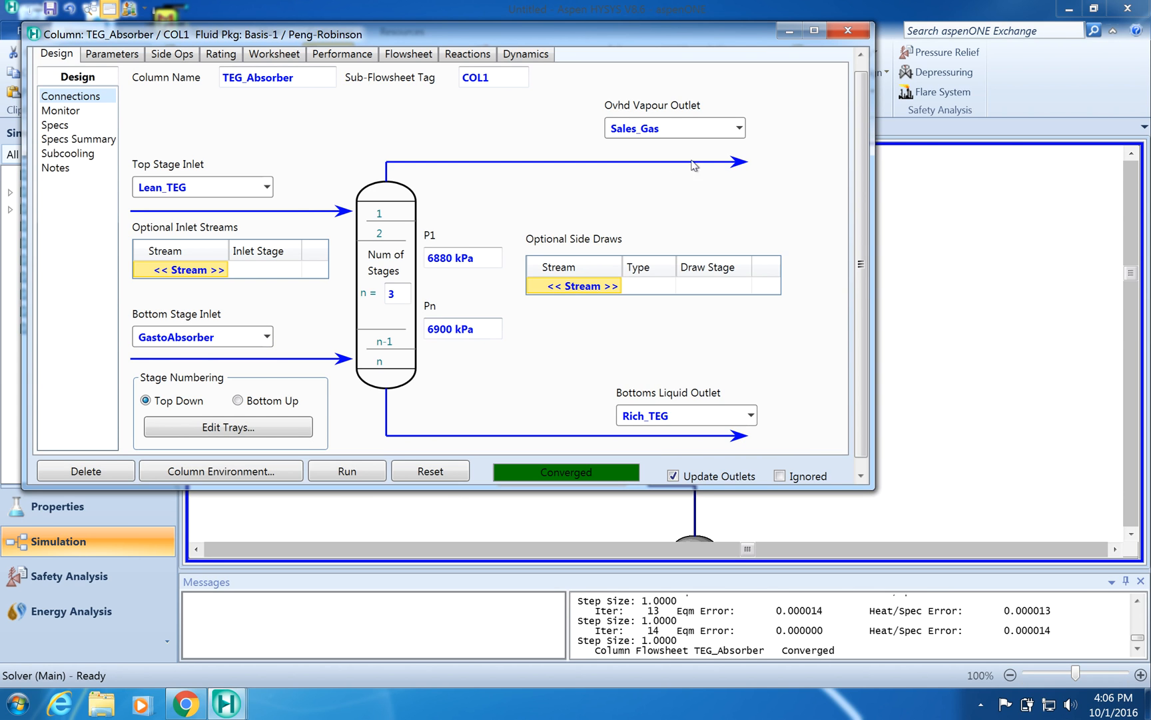
click(863, 37)
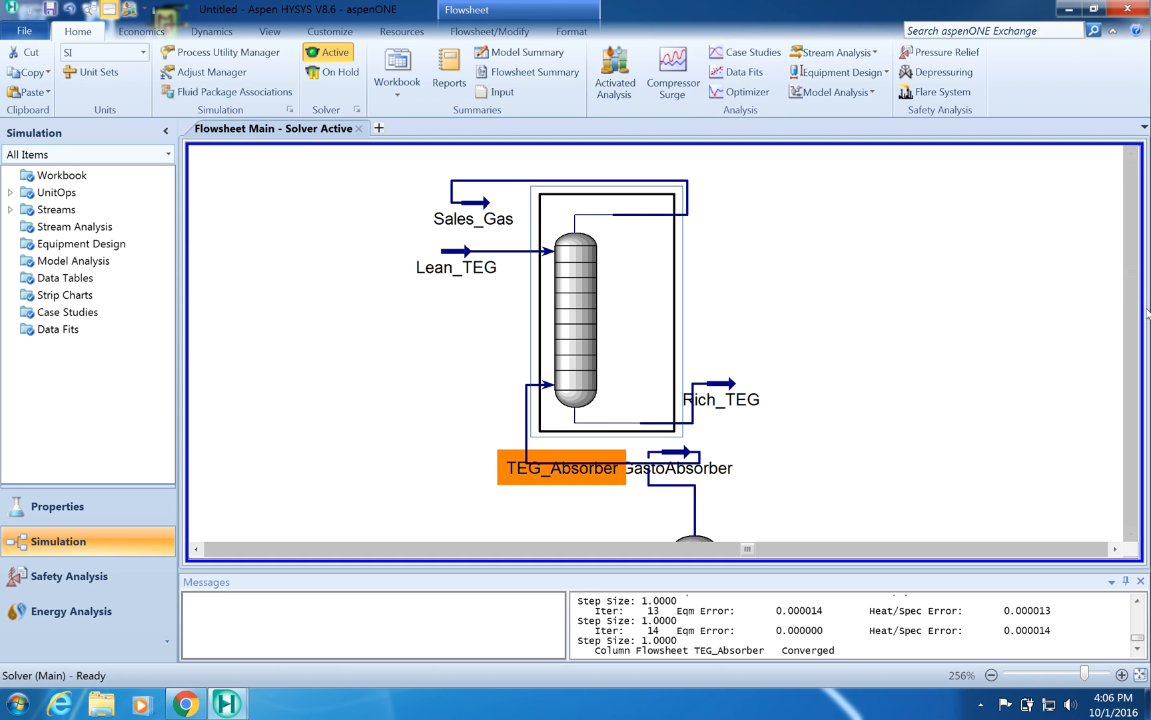
- Inspect the Wet_Gas feed stream conditions and close its window
drag(1131, 275, 1129, 417)
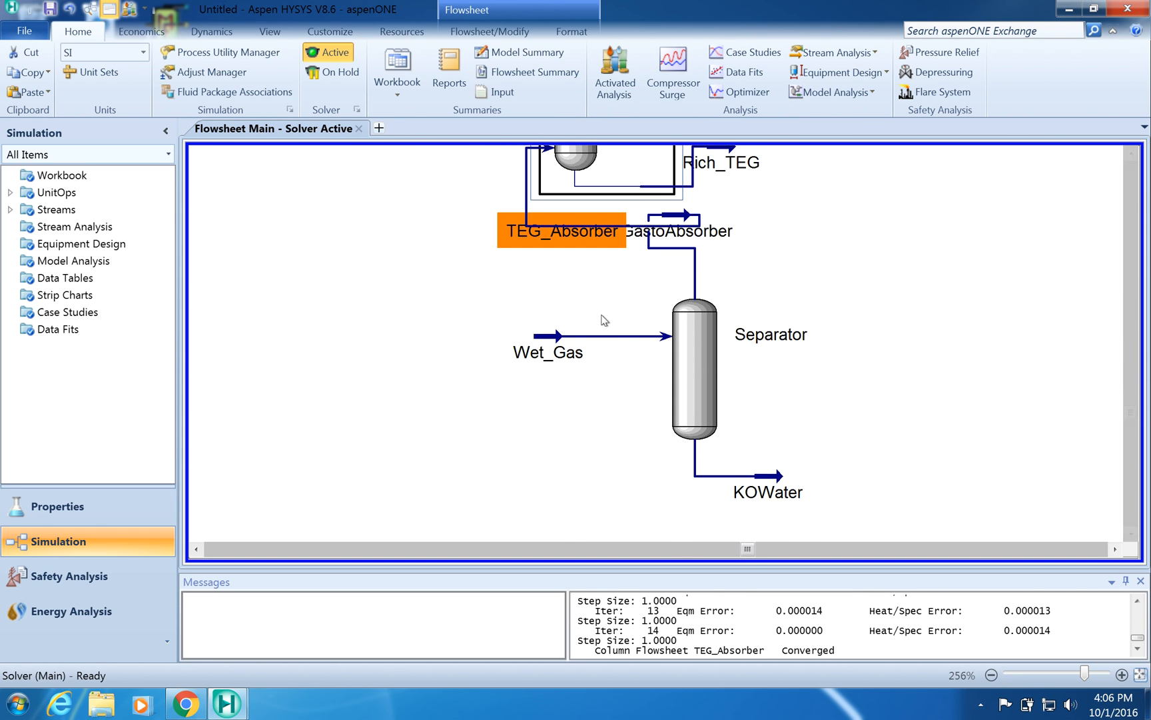
double_click(558, 341)
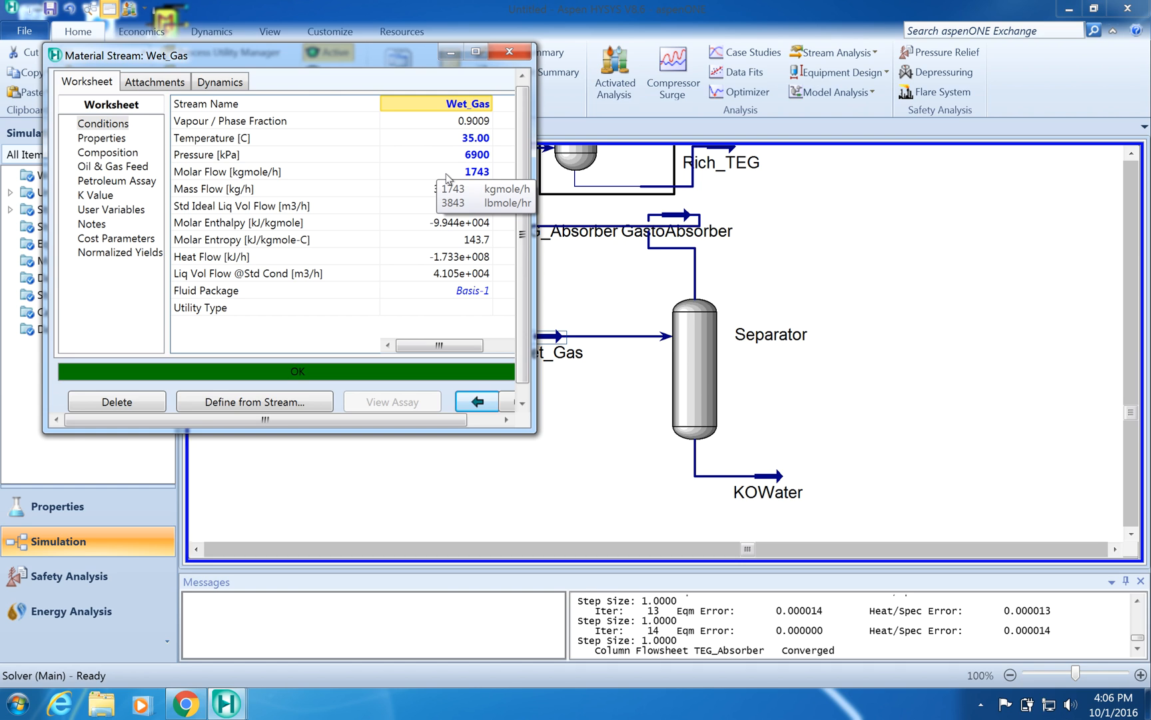
click(510, 52)
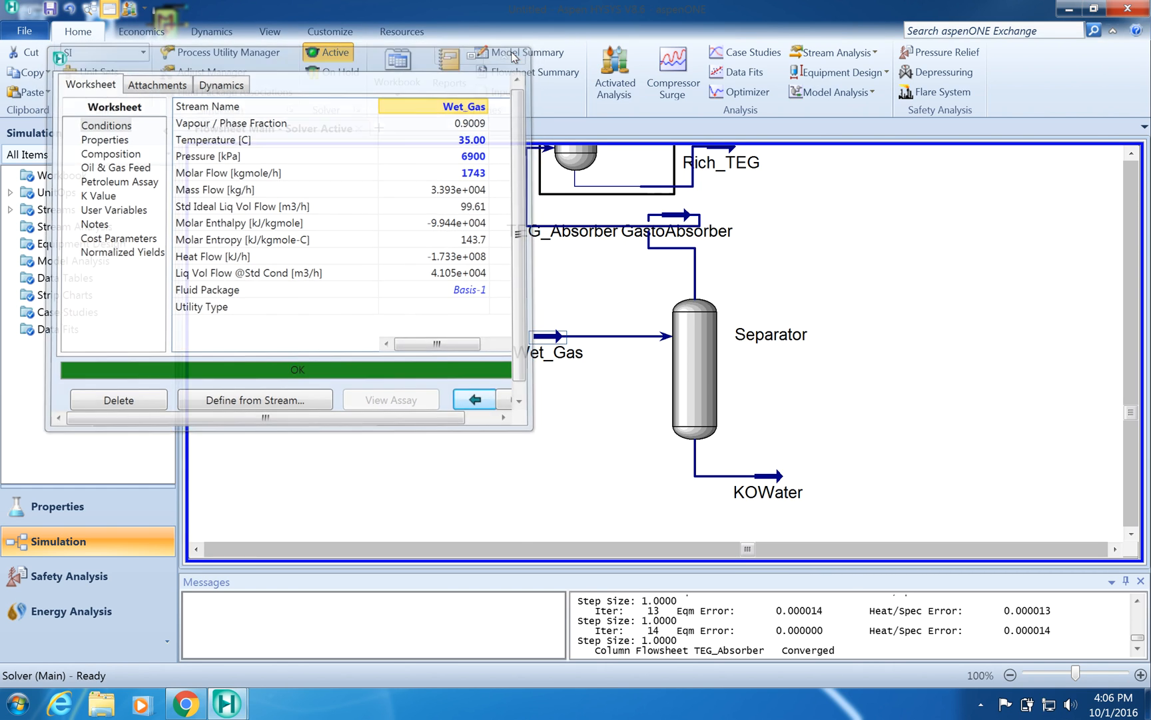
- Examine the GastoAbsorber stream's conditions and composition
mouse_move(692, 421)
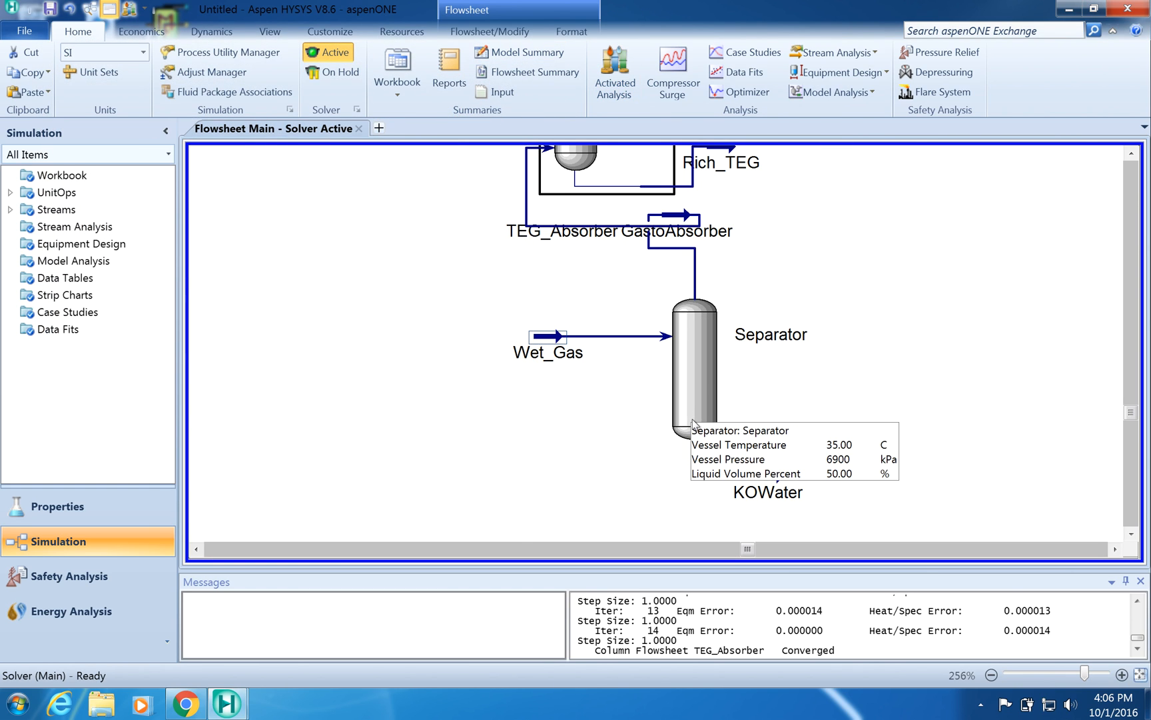
mouse_move(683, 220)
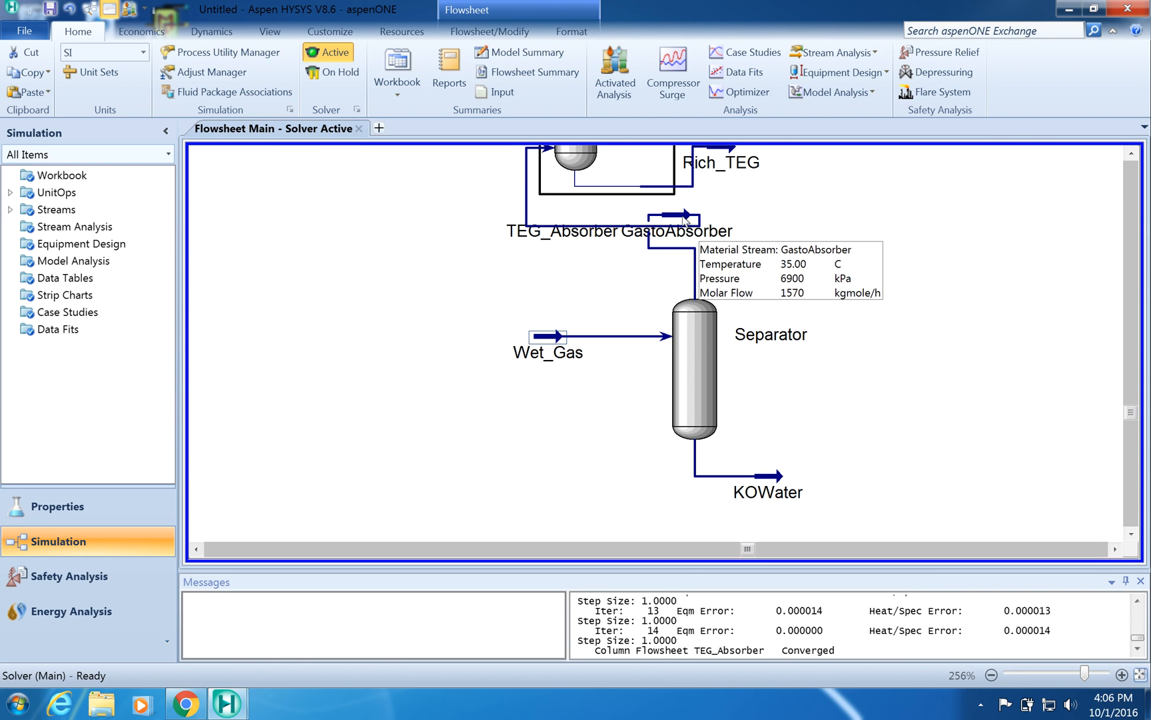
double_click(685, 220)
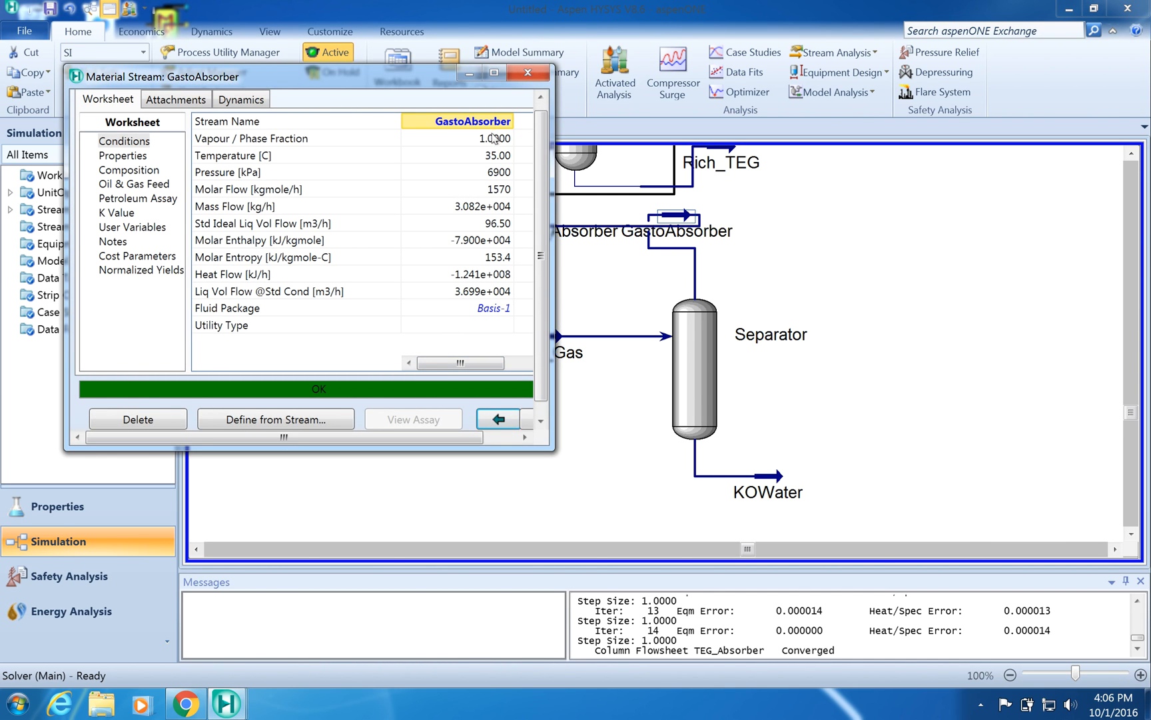
mouse_move(477, 165)
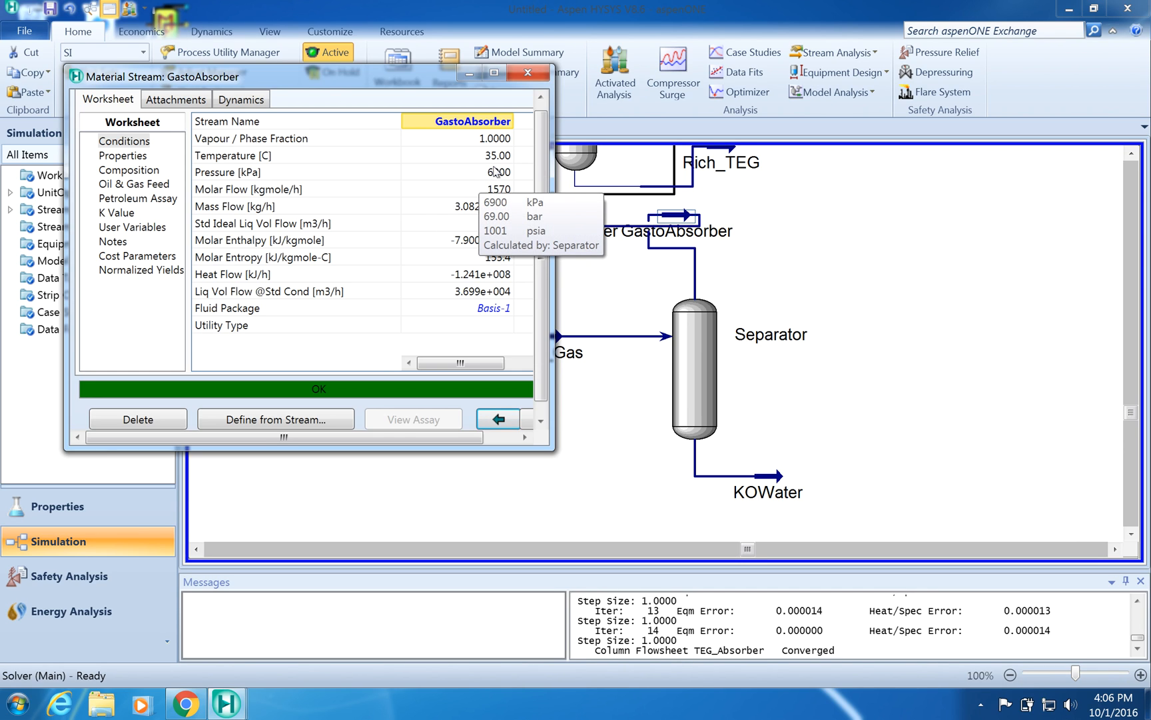
mouse_move(484, 199)
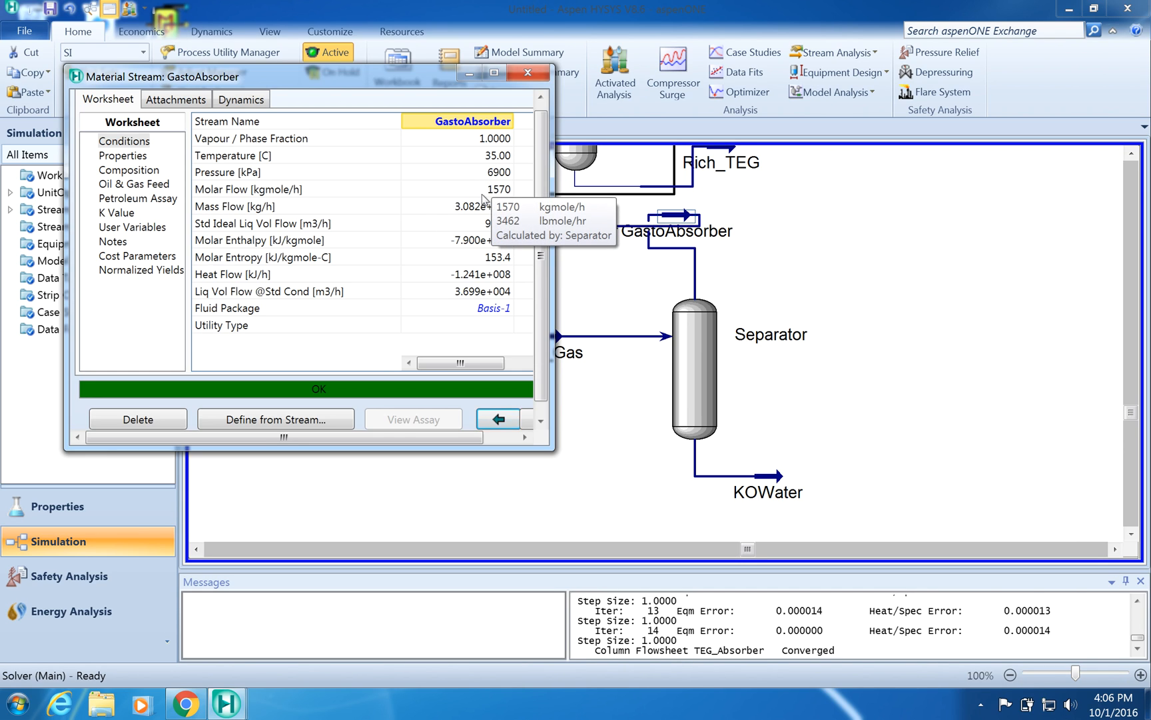
mouse_move(455, 225)
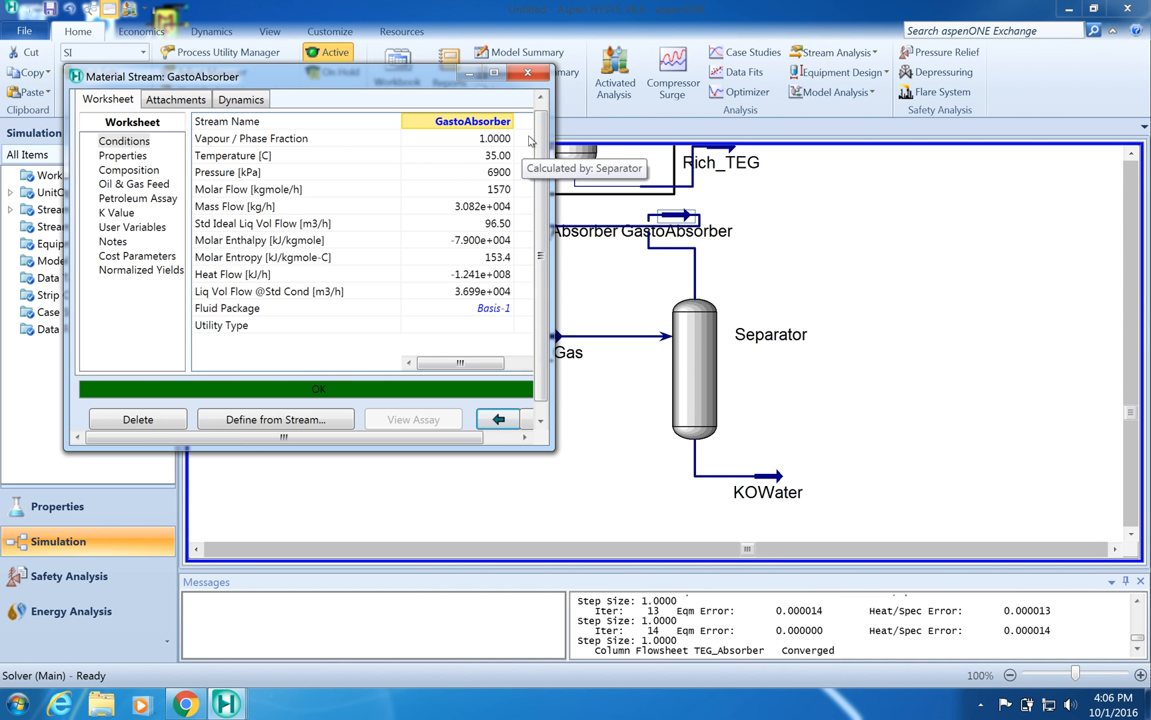
click(533, 75)
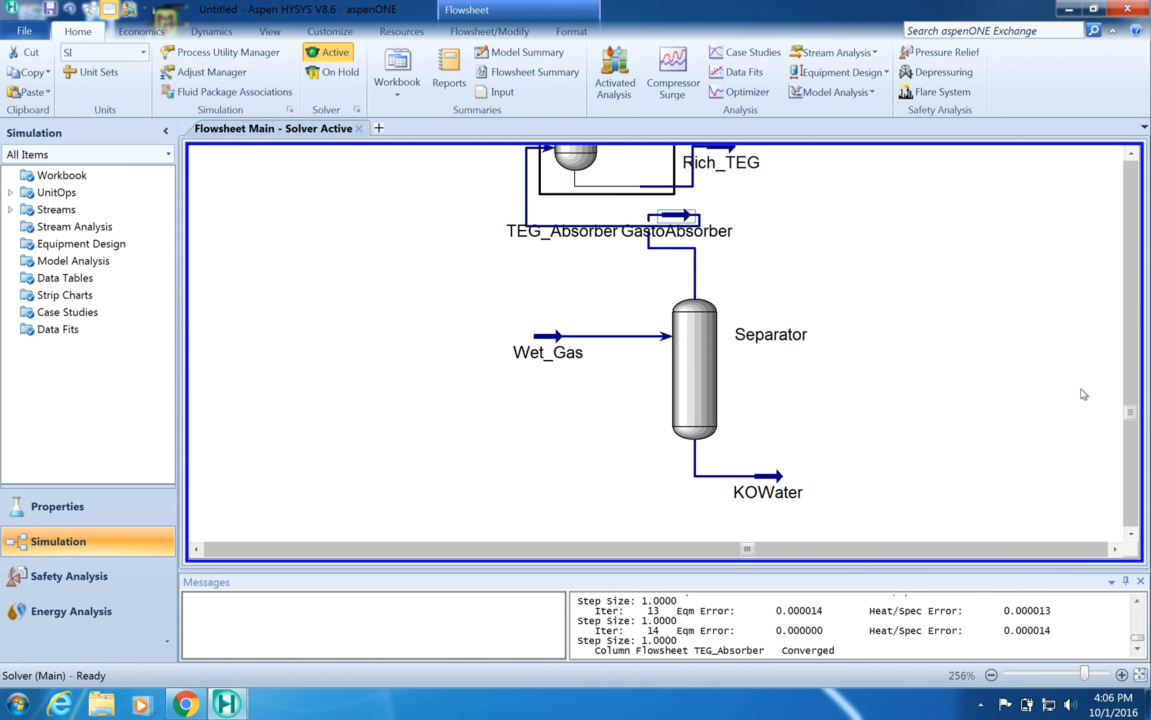
double_click(679, 211)
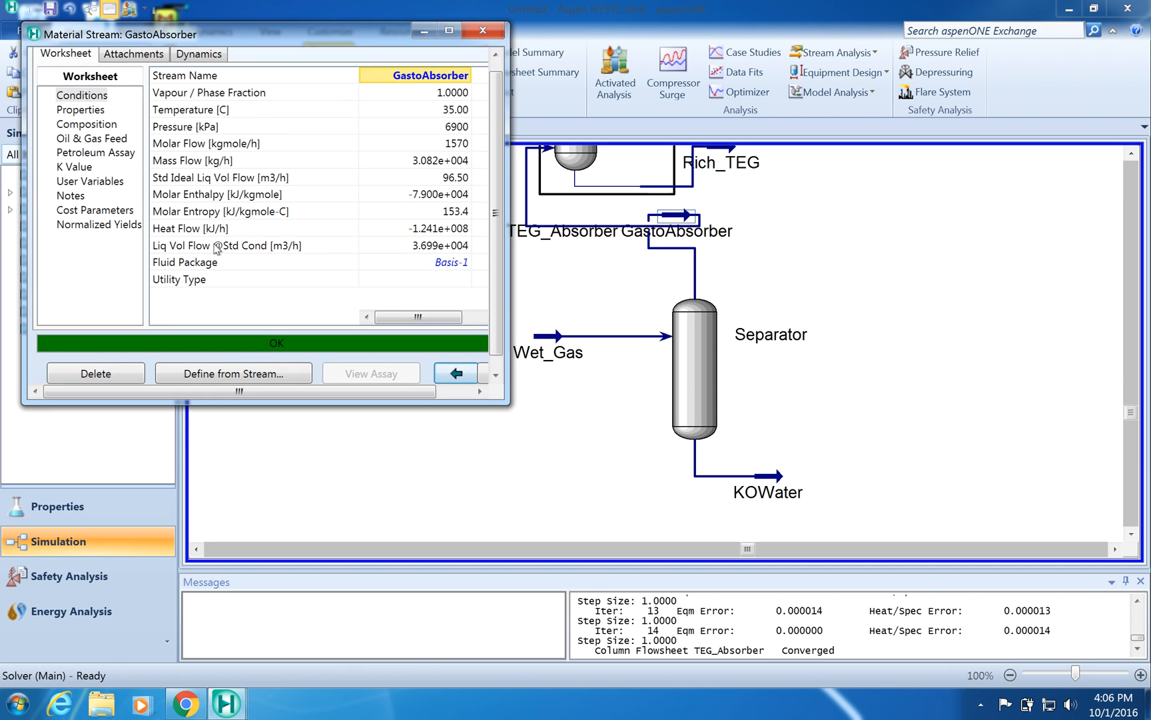
click(101, 125)
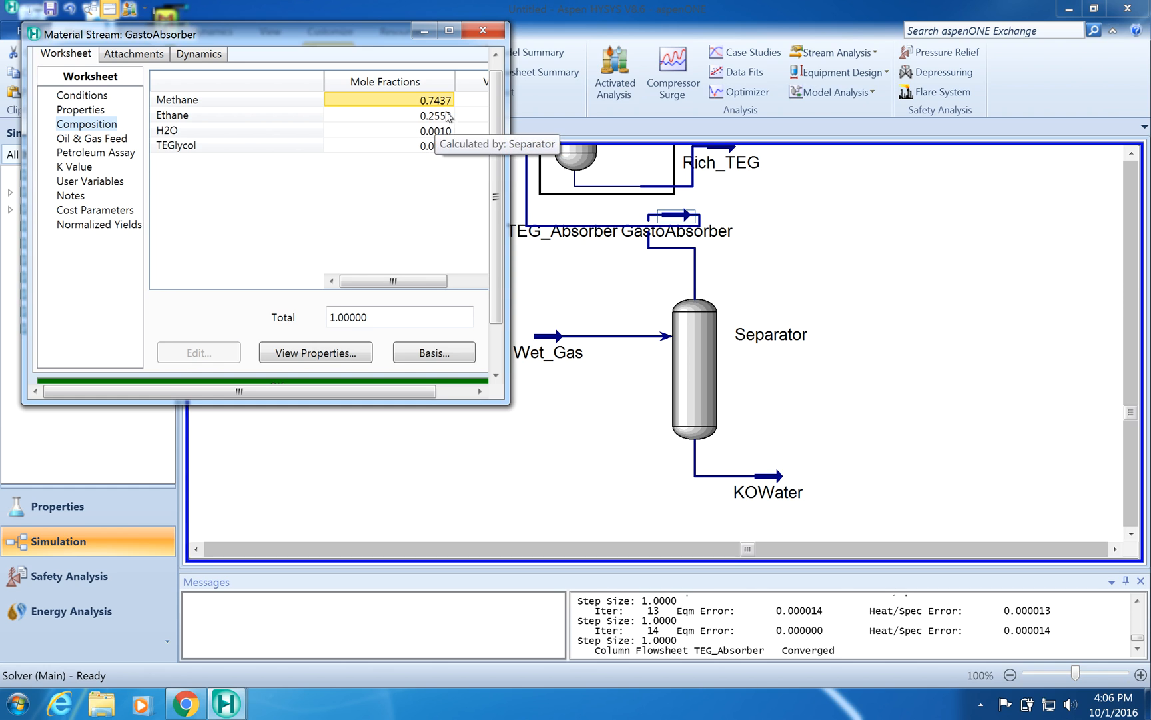
click(484, 32)
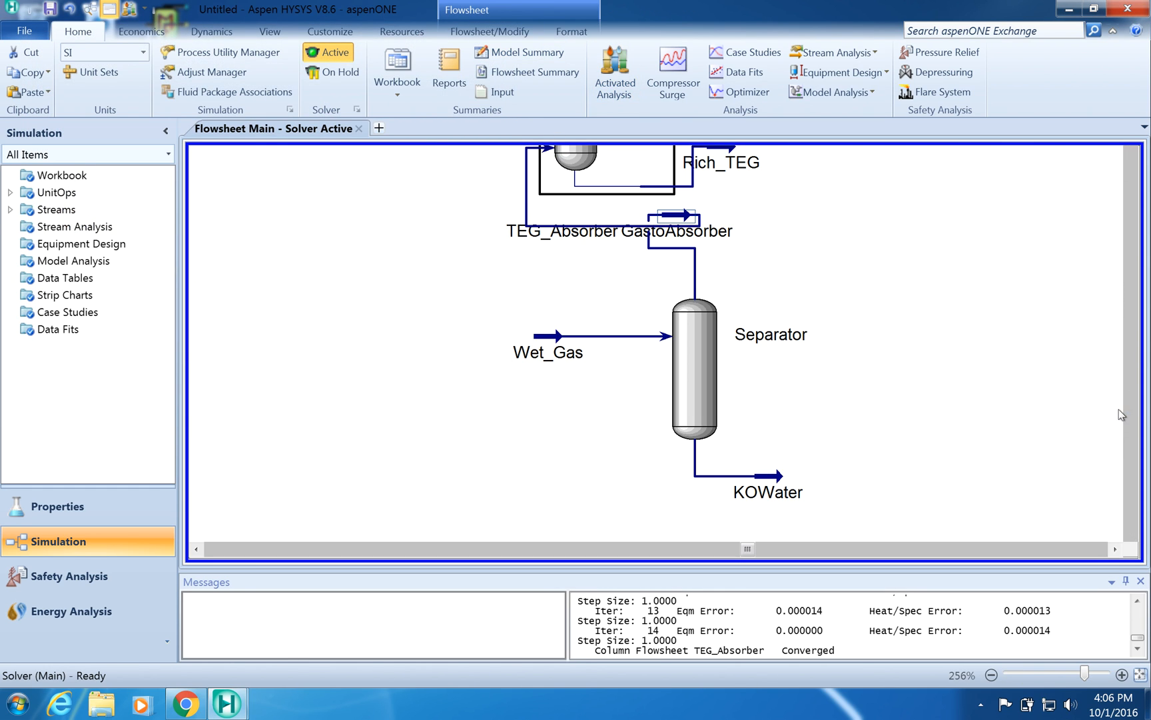
- Examine the Sales_Gas stream's conditions and composition
drag(1130, 414, 1131, 244)
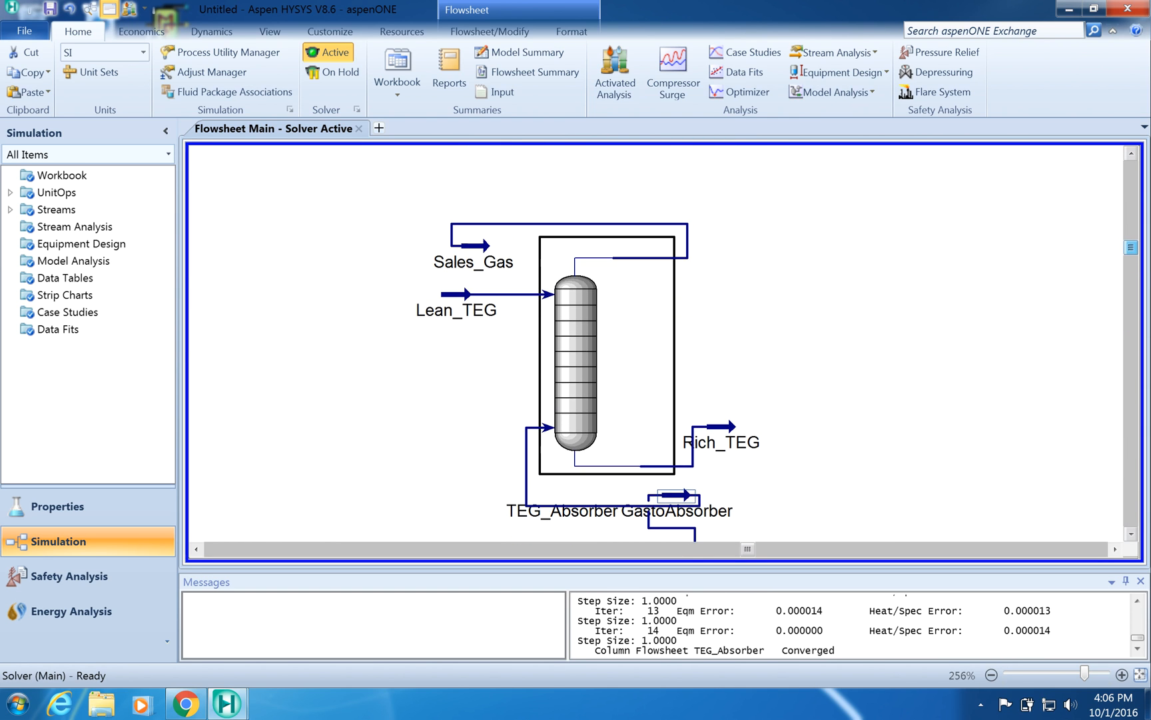
double_click(480, 252)
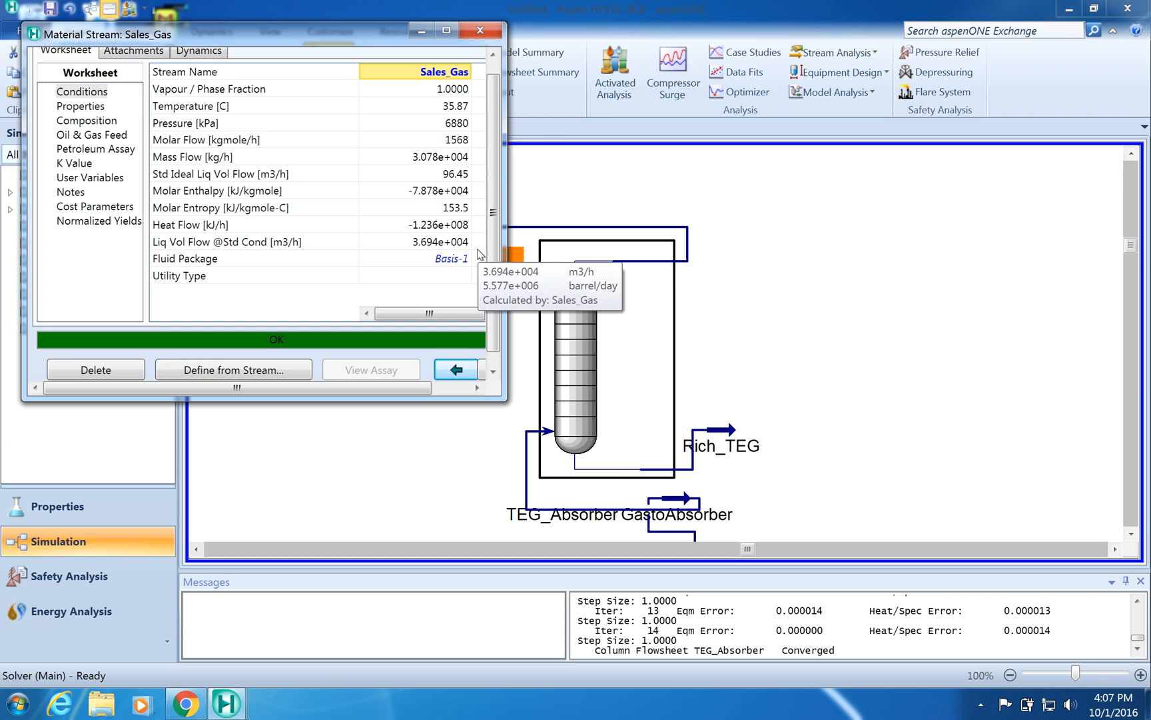
mouse_move(367, 142)
mouse_move(444, 194)
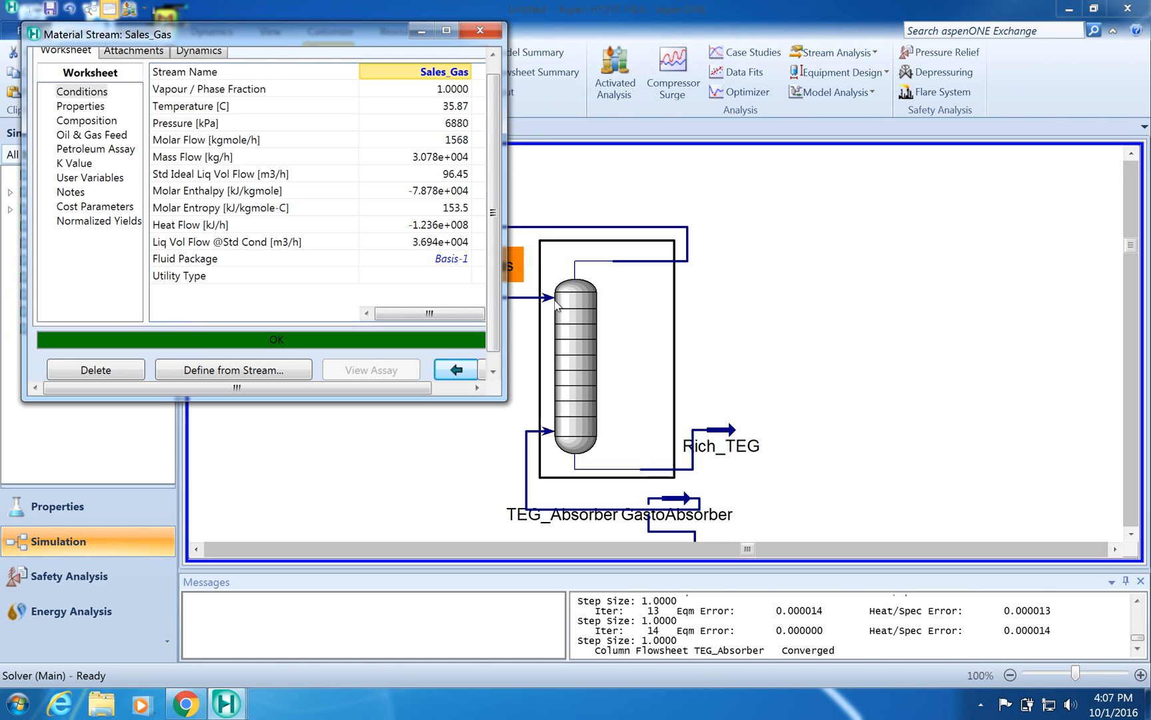
click(87, 121)
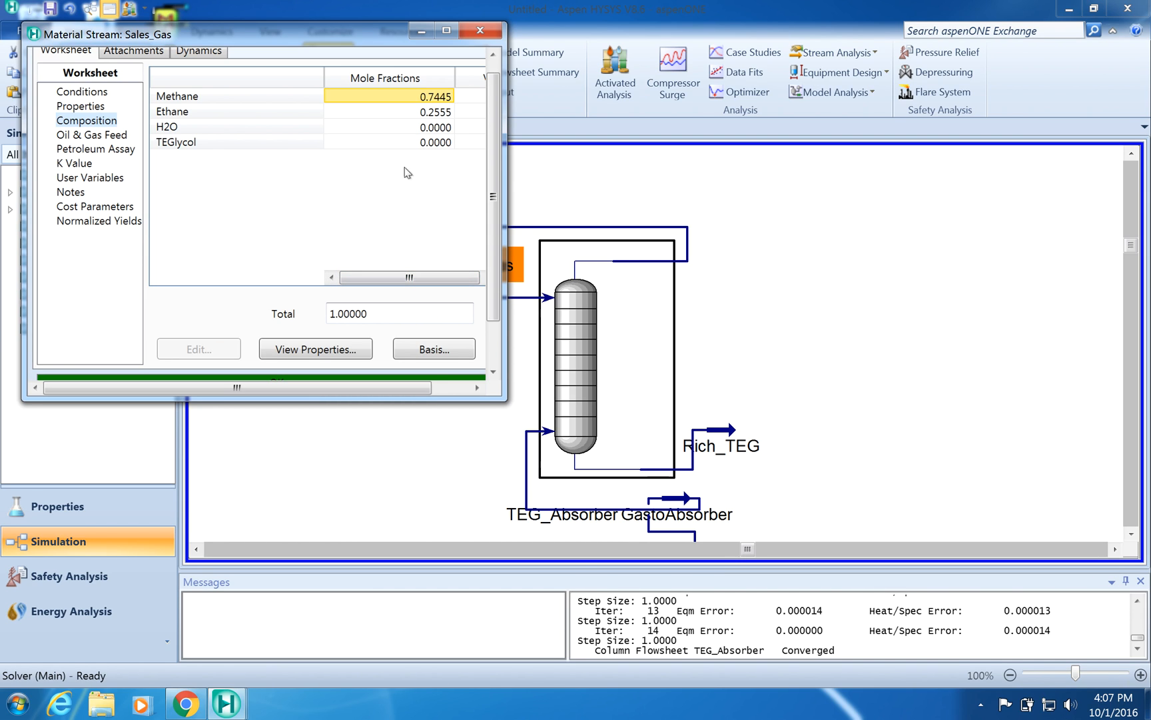
click(481, 30)
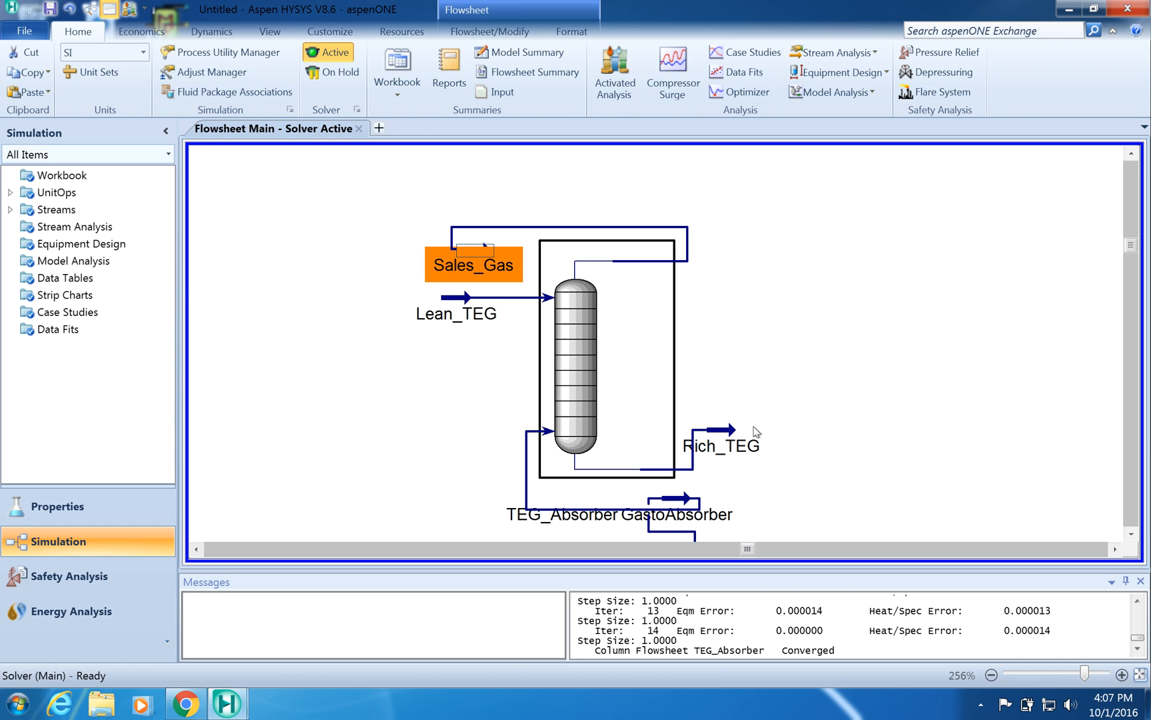
mouse_move(716, 441)
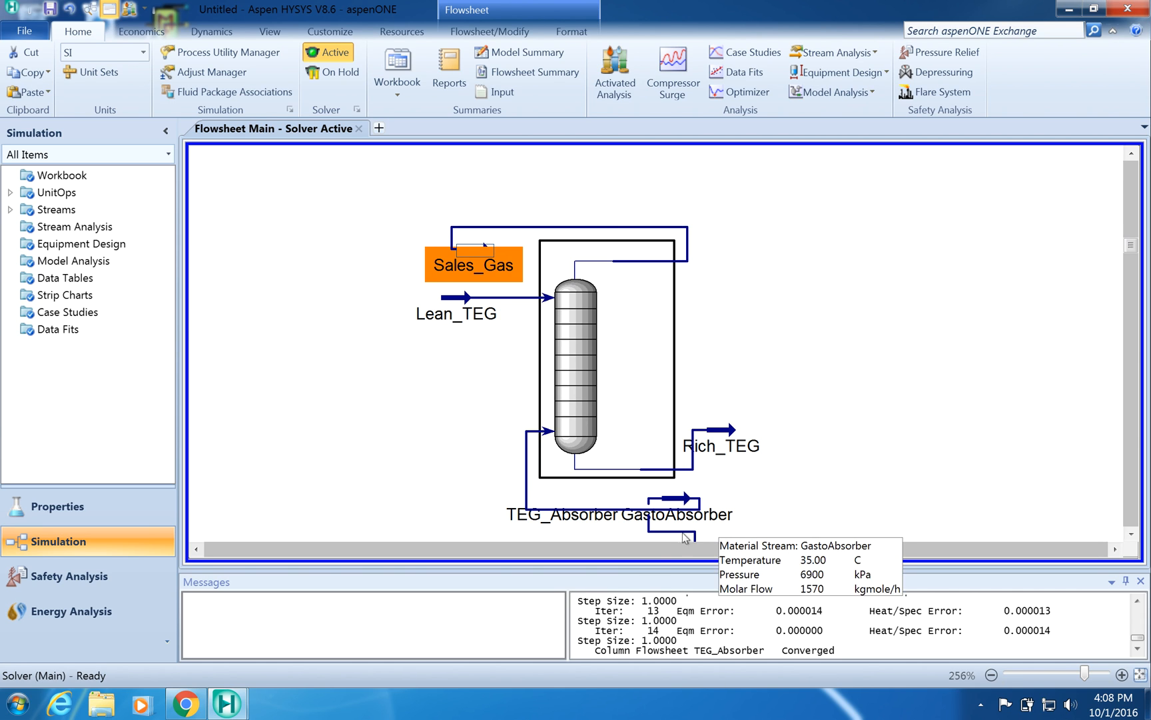
mouse_move(584, 717)
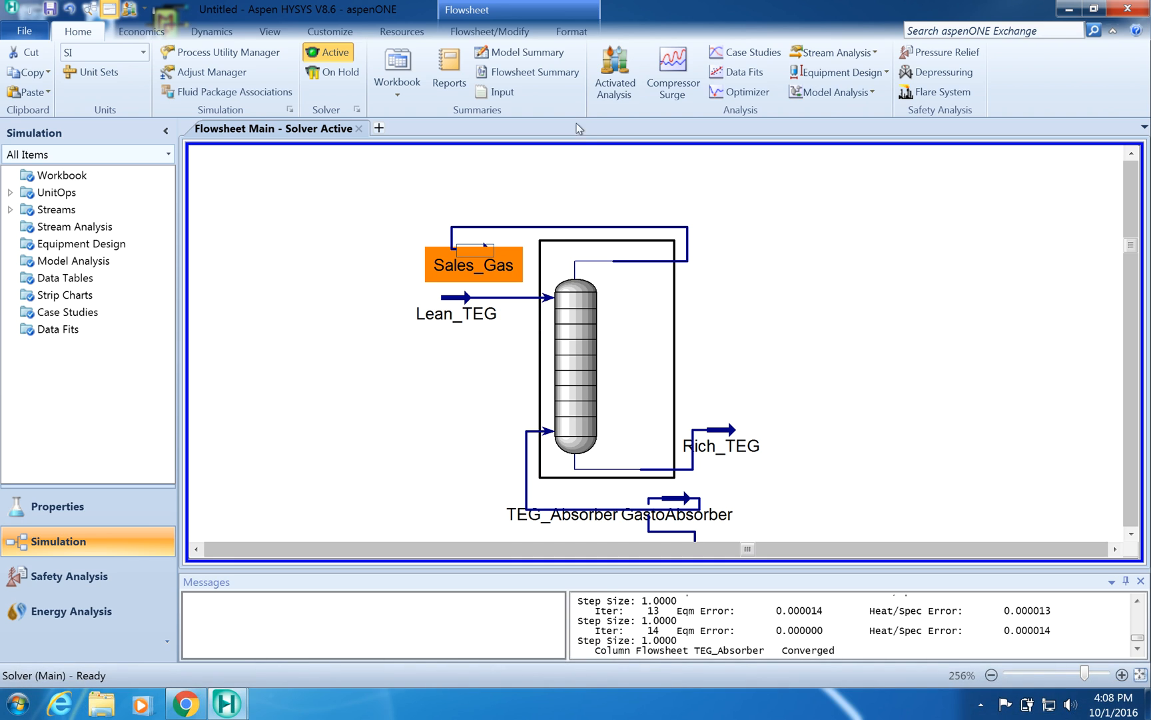
mouse_move(659, 5)
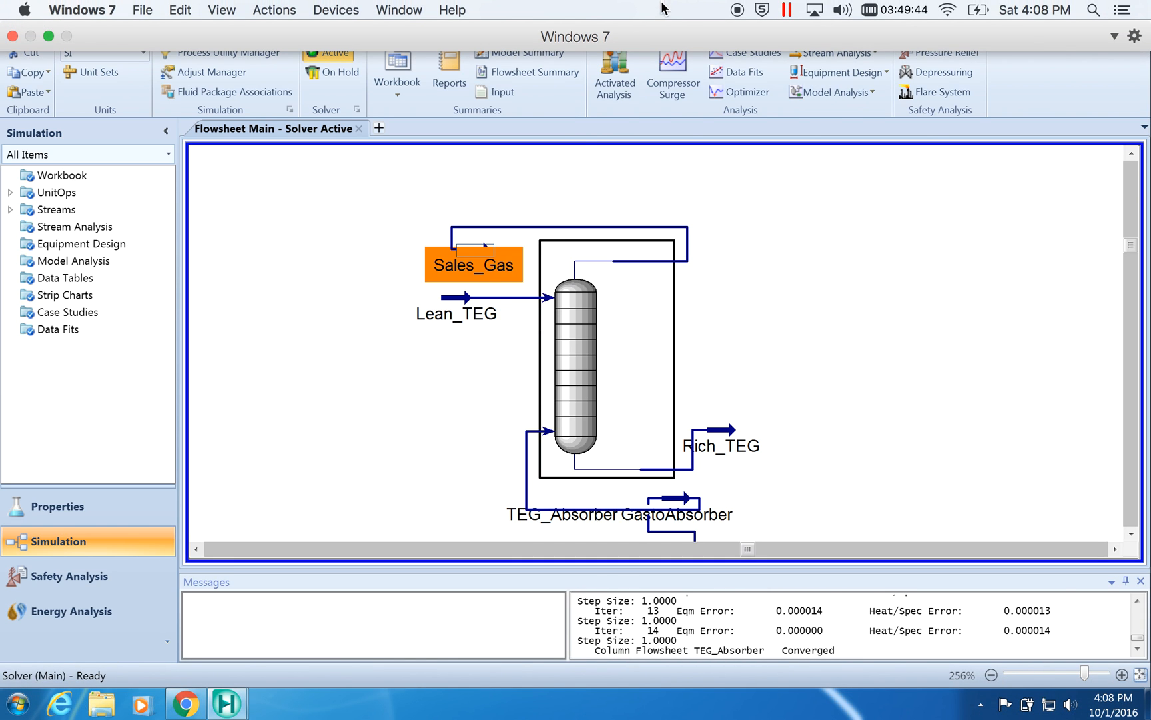